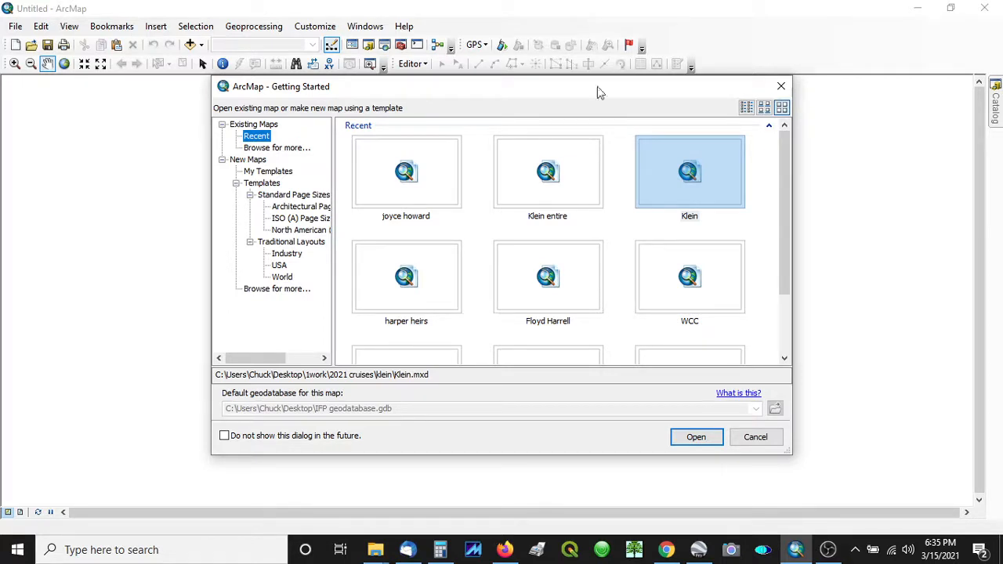
Step: Dismiss the Getting Started dialog, show the Catalog window, and expand March 15.gdb inside the Forestry 215 folder connection
left_click(780, 87)
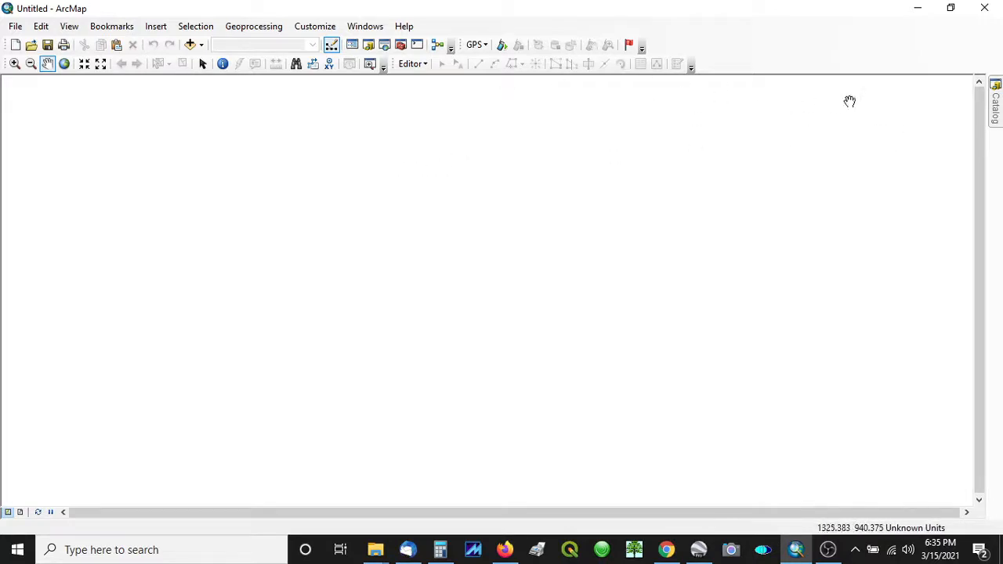
mouse_move(997, 112)
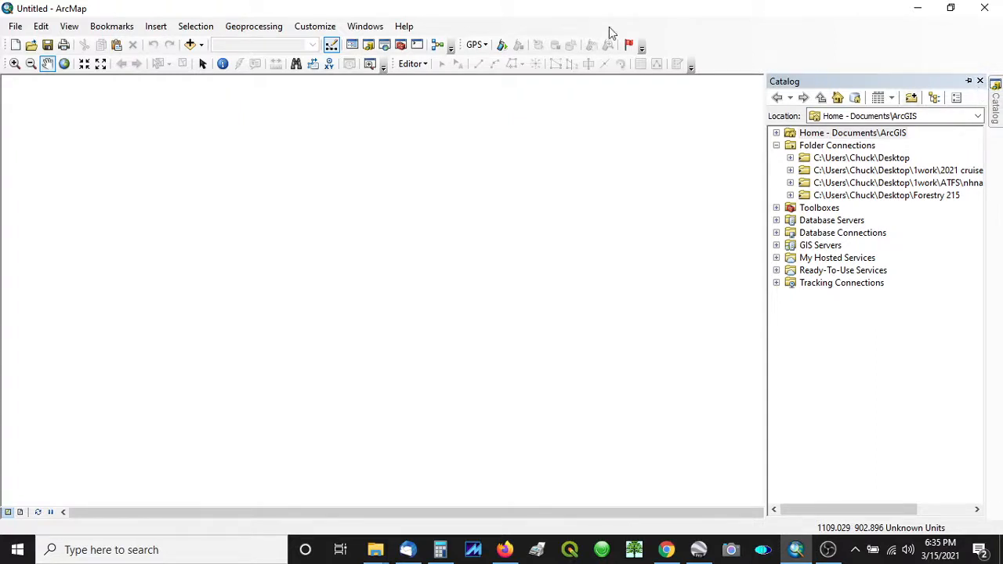
left_click(354, 28)
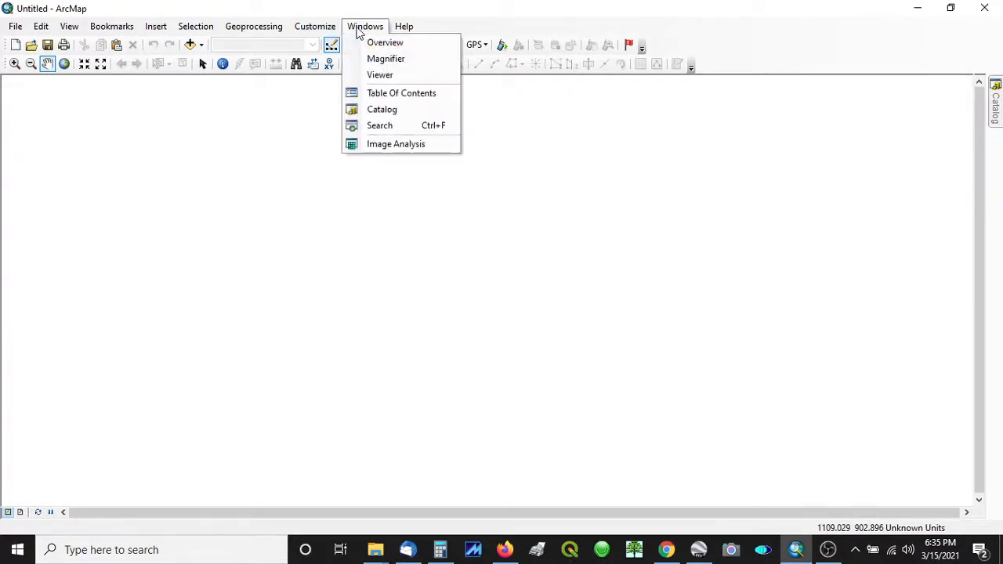
left_click(393, 114)
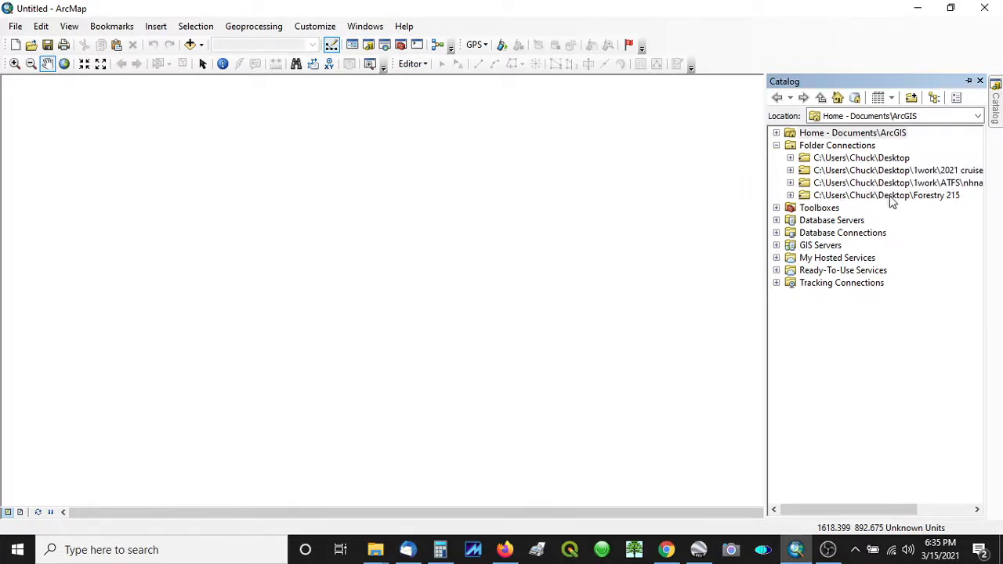
left_click(790, 196)
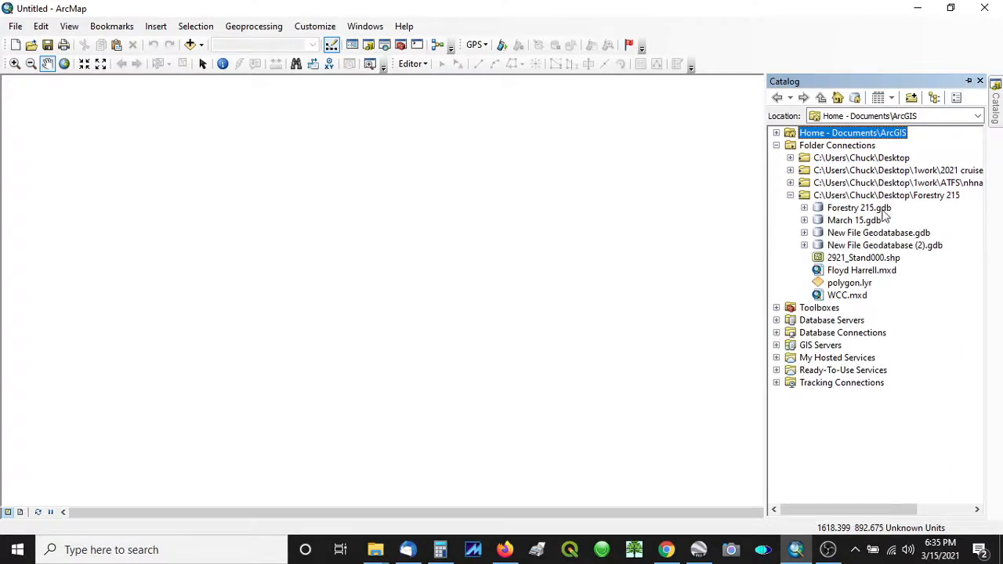
left_click(804, 221)
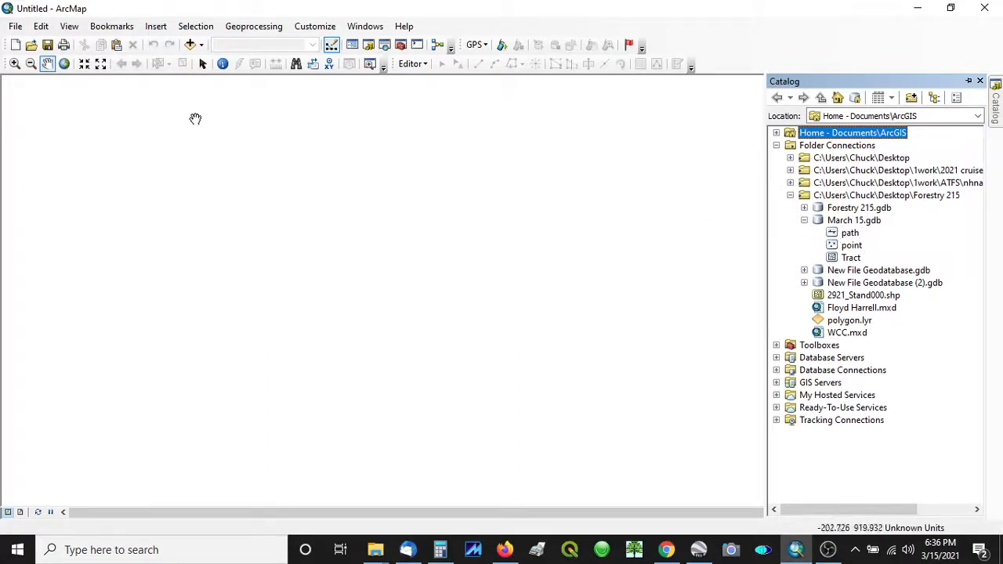
Step: Show the Table Of Contents and add the path, point and Tract feature classes from March 15.gdb to the map
left_click(378, 30)
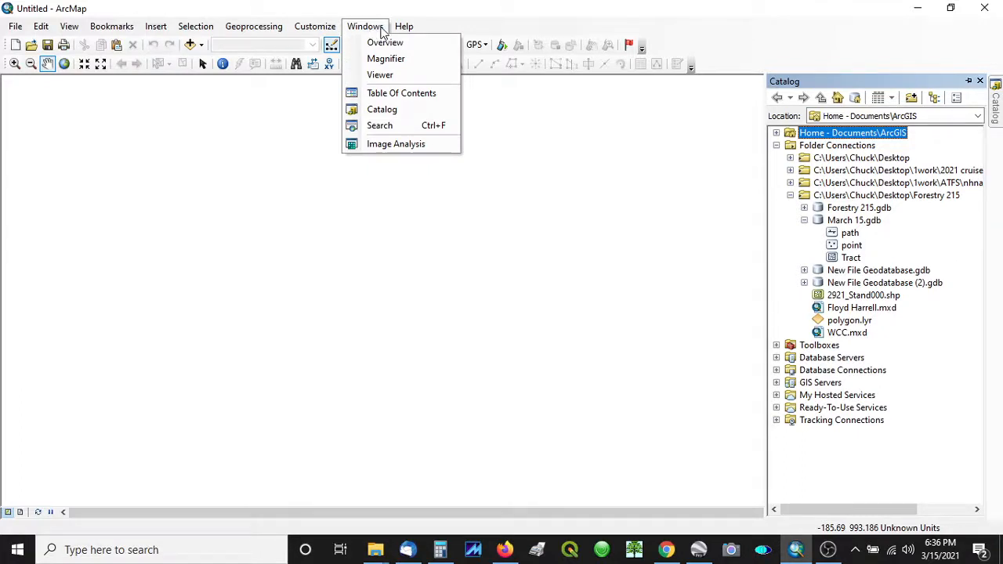
left_click(398, 93)
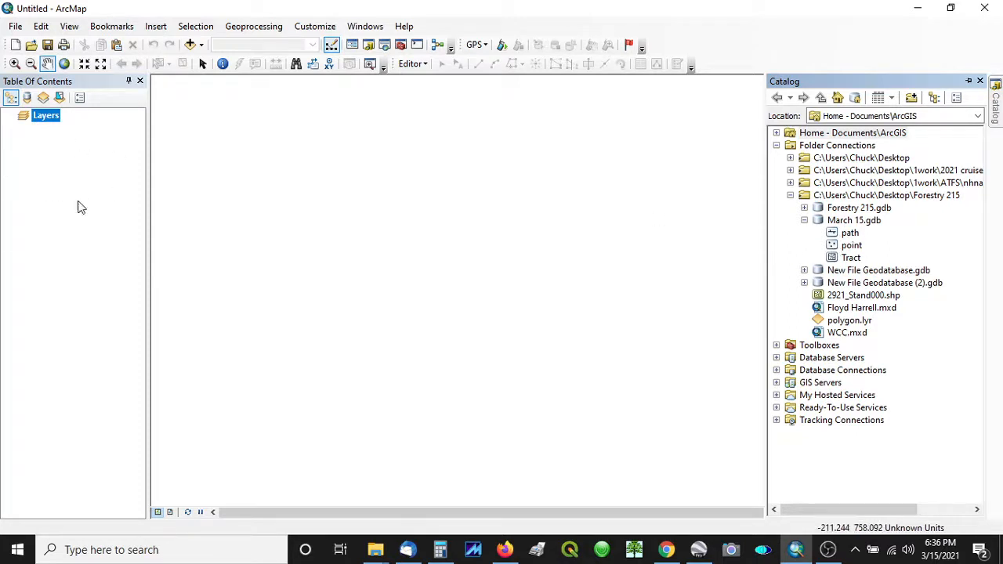
left_click(833, 239)
left_click_drag(833, 239, 84, 171)
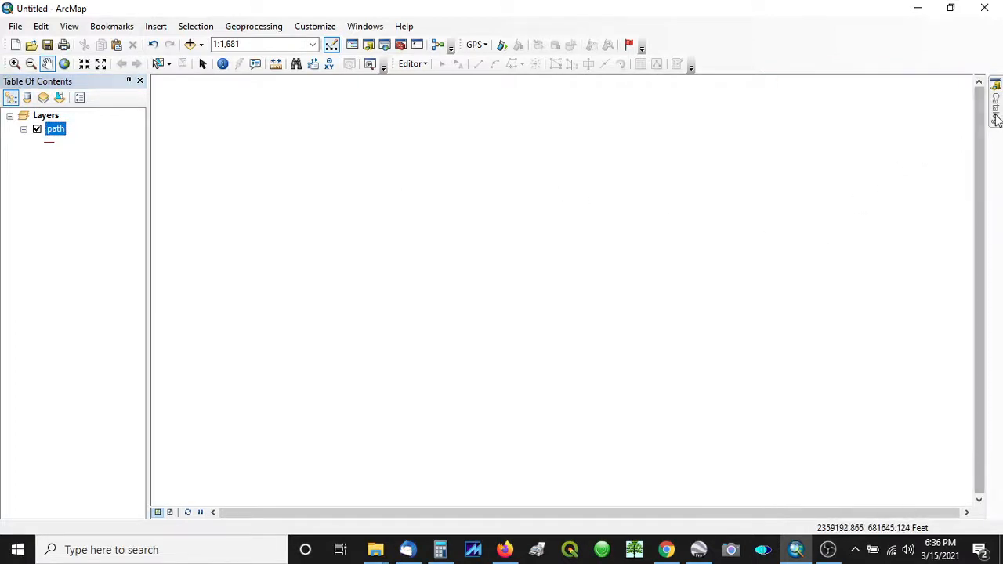
left_click_drag(851, 245, 74, 199)
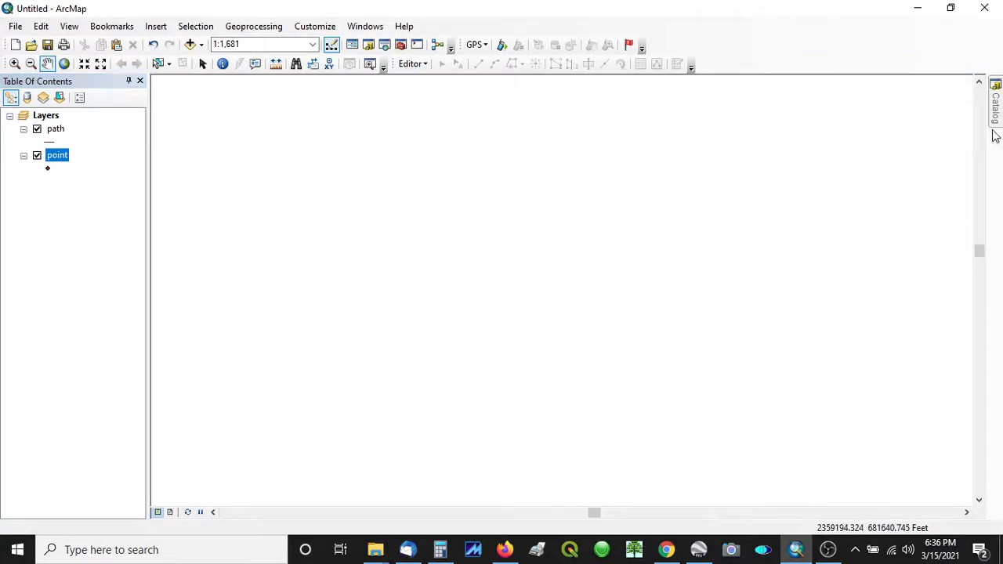
mouse_move(994, 141)
left_click_drag(851, 258, 49, 203)
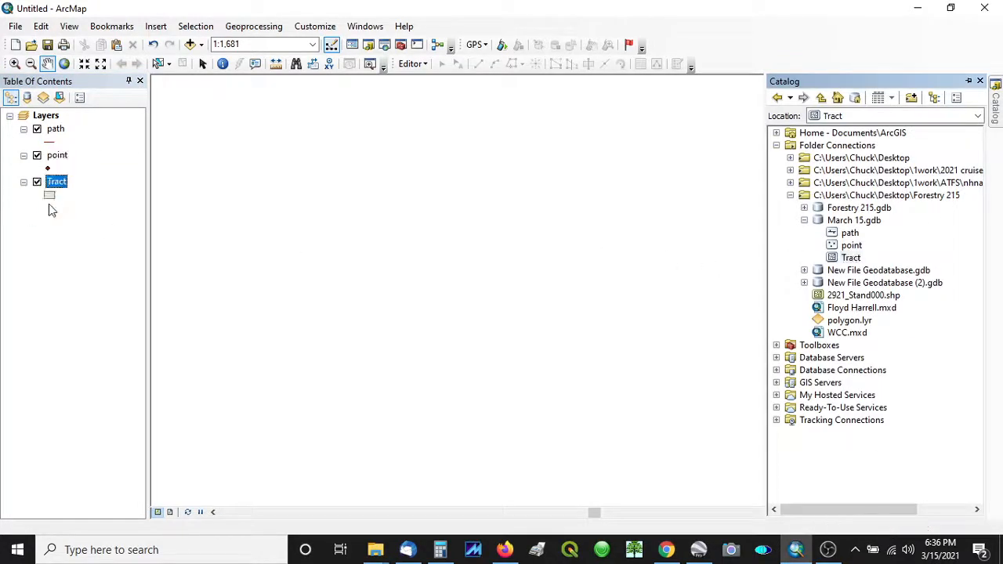
Step: Pin the Catalog window open and add the Imagery with Labels basemap to the map
left_click(968, 81)
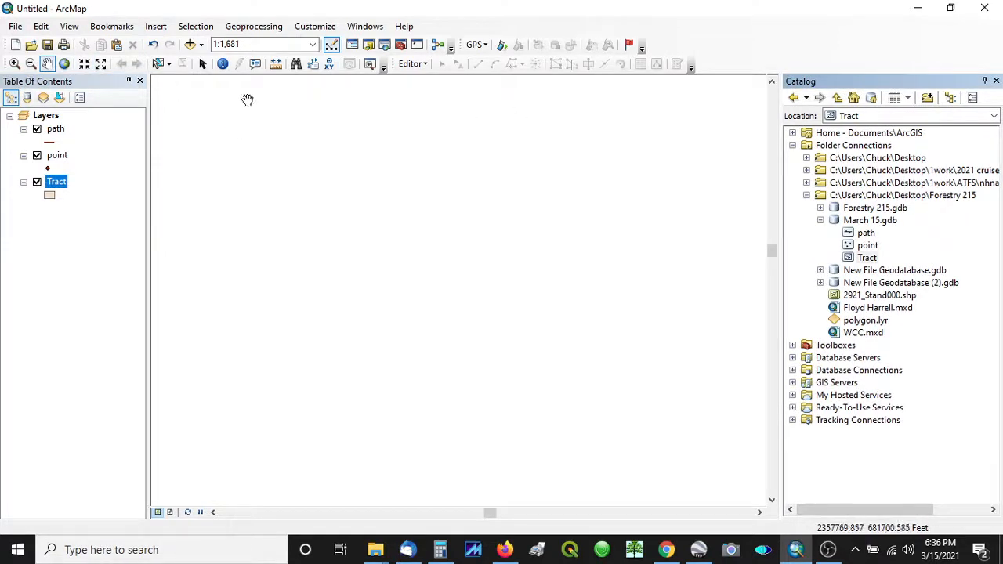
left_click(202, 45)
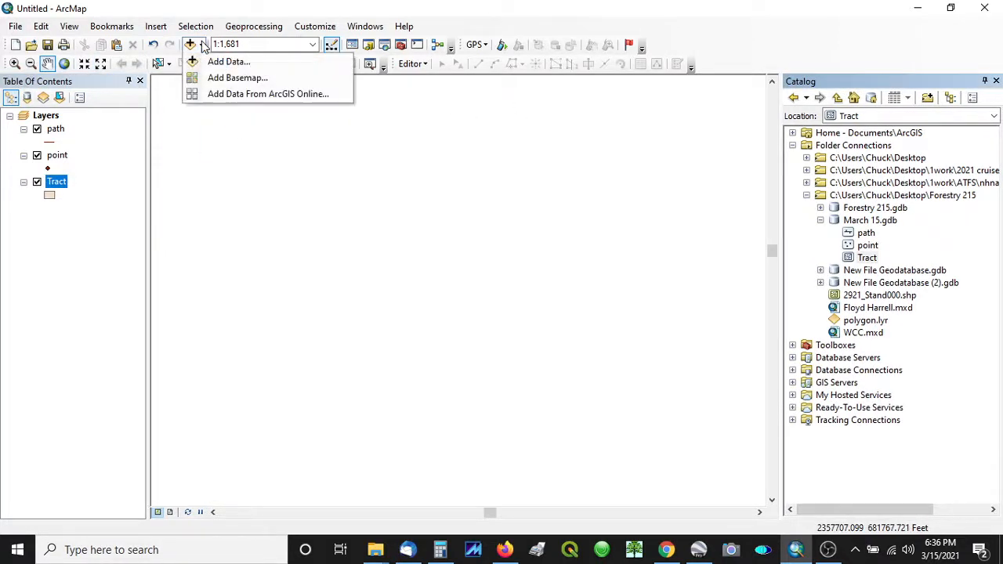
left_click(229, 79)
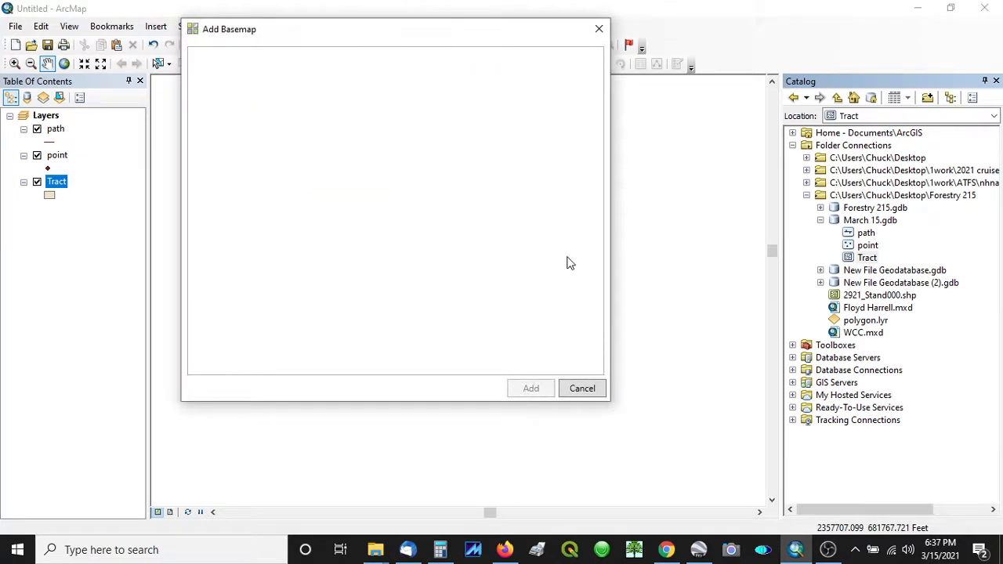
left_click(321, 102)
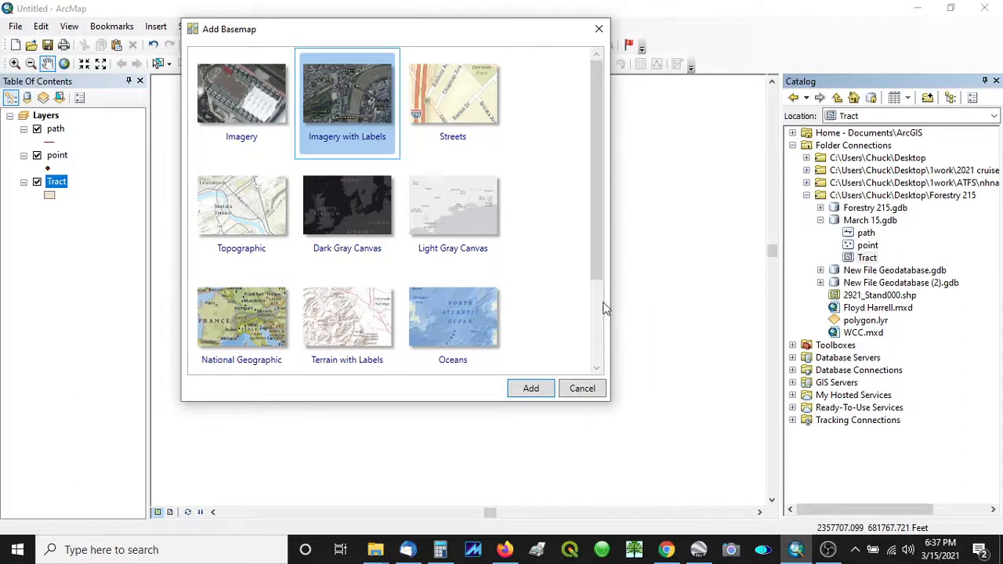
left_click(539, 388)
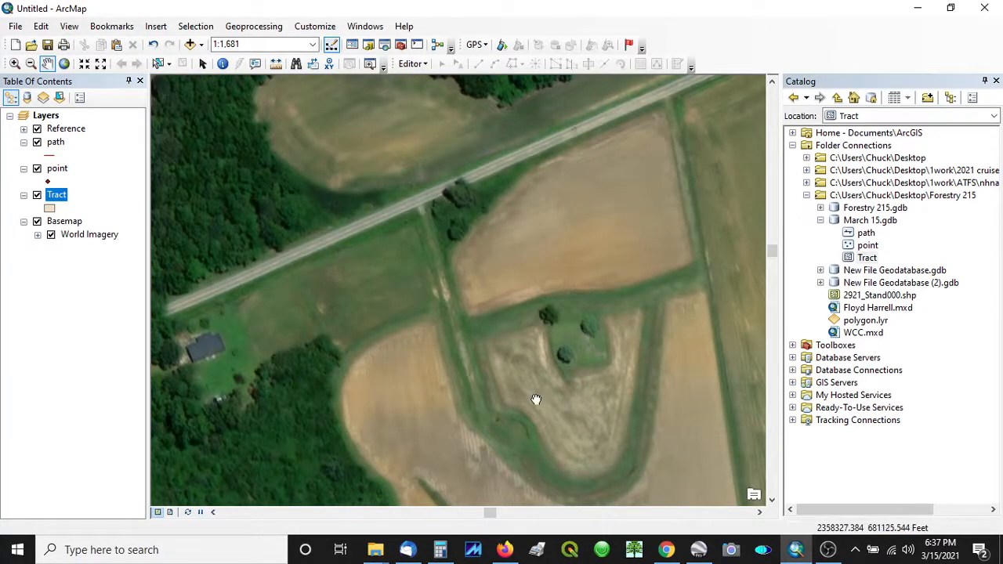
Step: Show the crop field beside the woods at 1:3,000 scale and close the Catalog window
left_click_drag(533, 393, 431, 173)
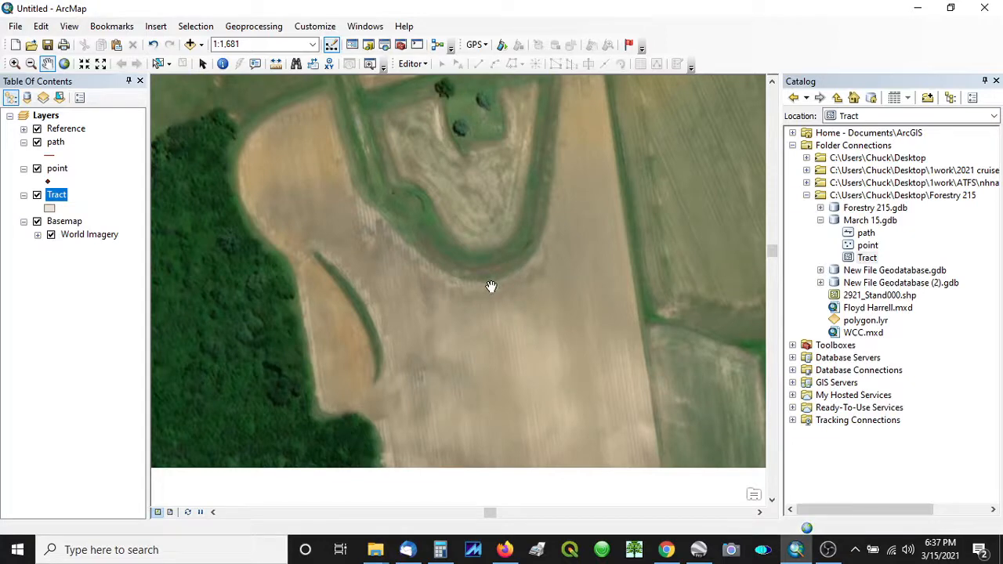
scroll(490, 286, "up", 1)
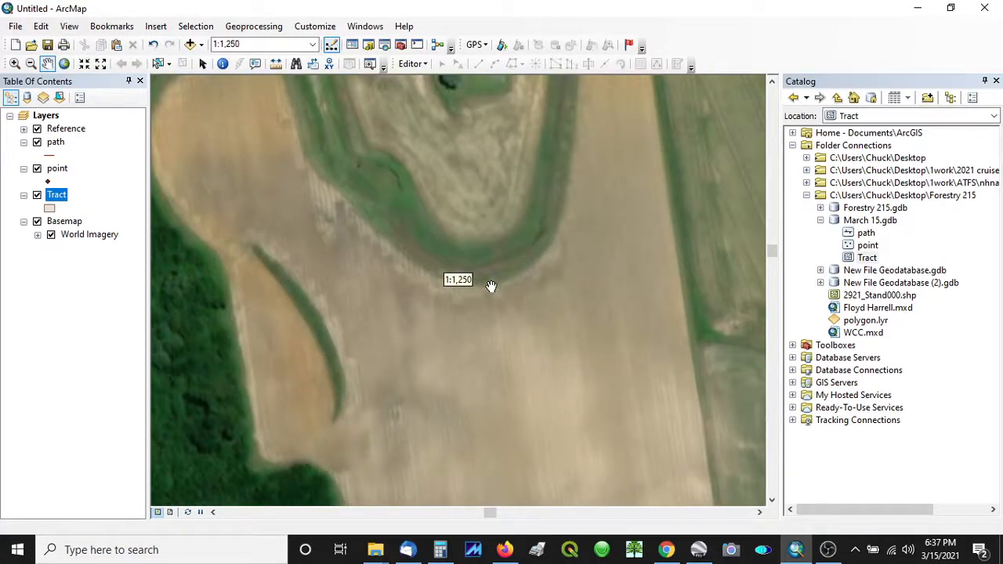
scroll(490, 285, "down", 1)
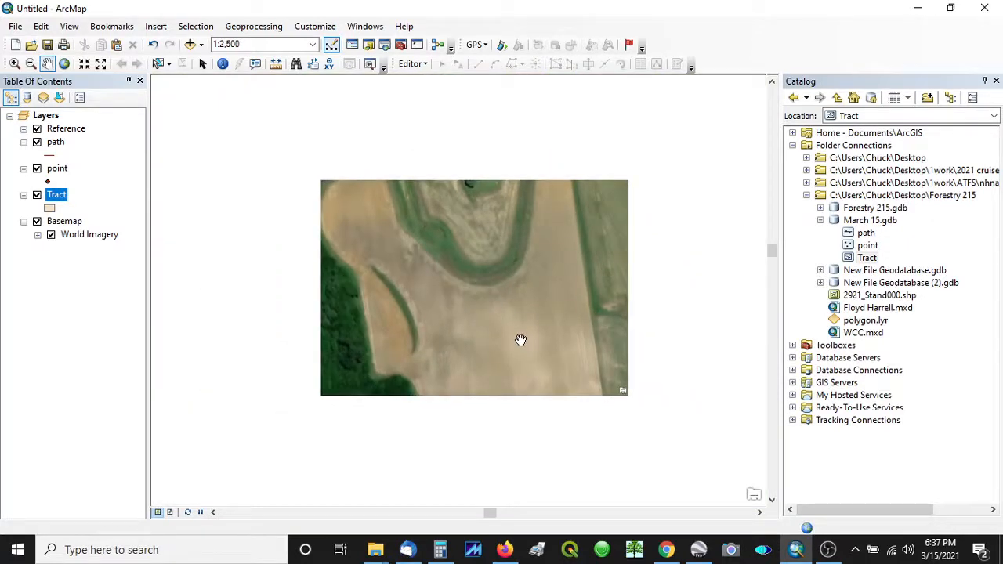
scroll(520, 360, "down", 1)
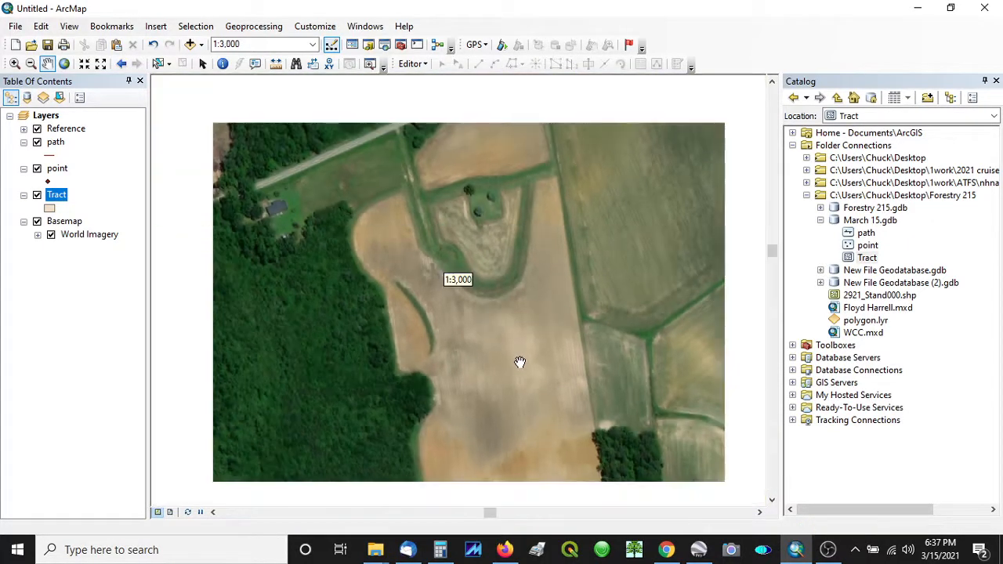
left_click_drag(531, 384, 539, 313)
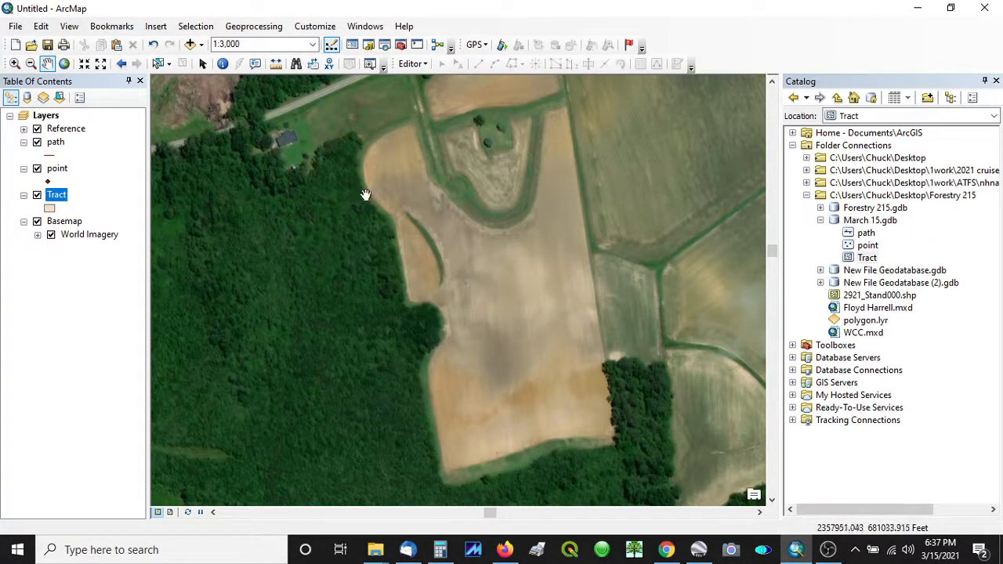
left_click(996, 82)
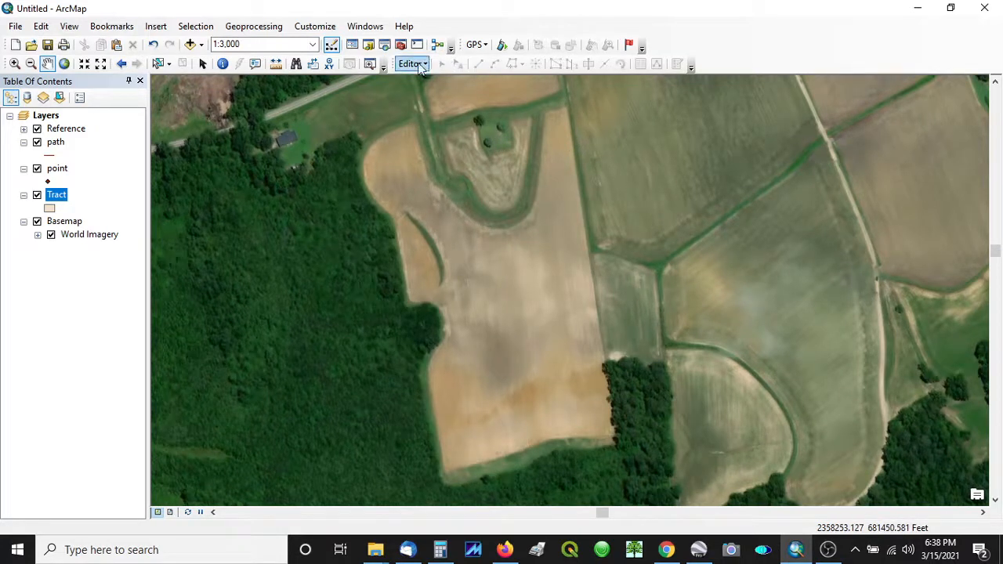
Step: Turn the Editor toolbar off and back on
left_click(330, 27)
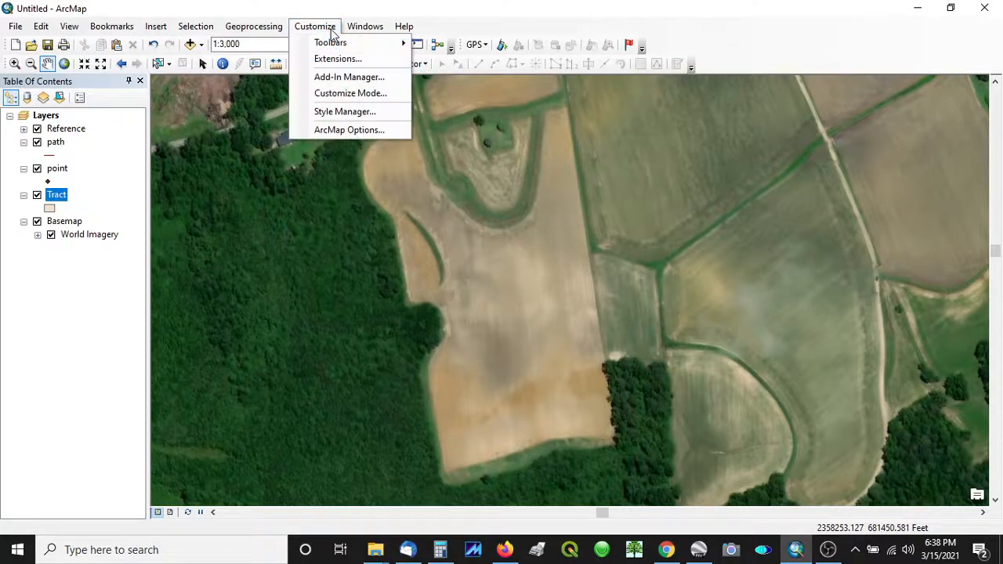
mouse_move(379, 45)
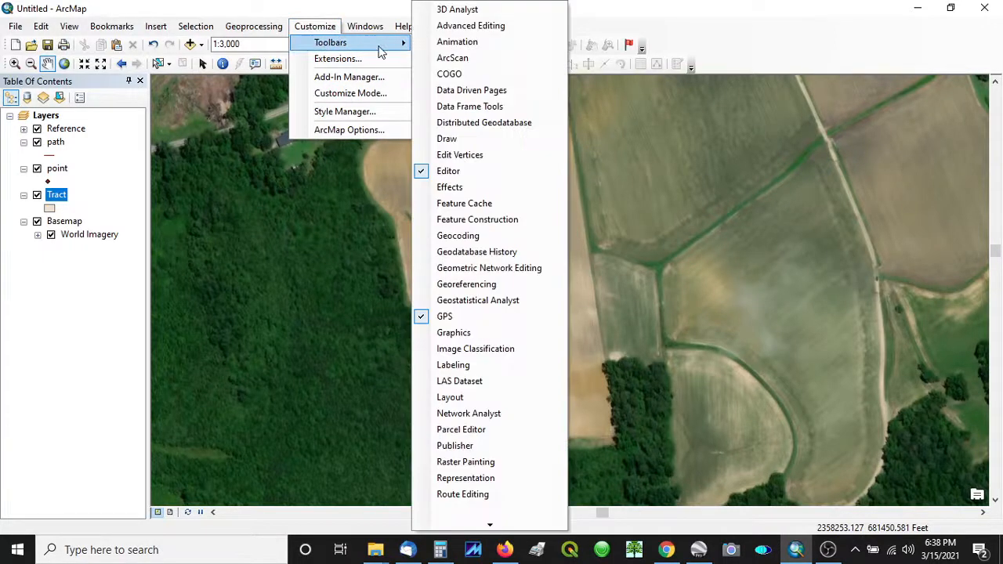
left_click(418, 171)
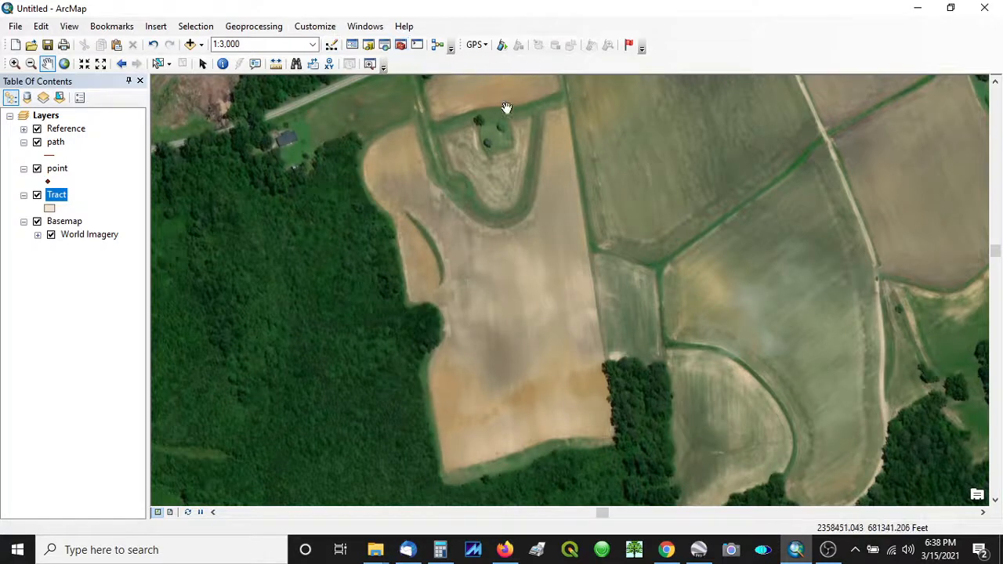
left_click(321, 29)
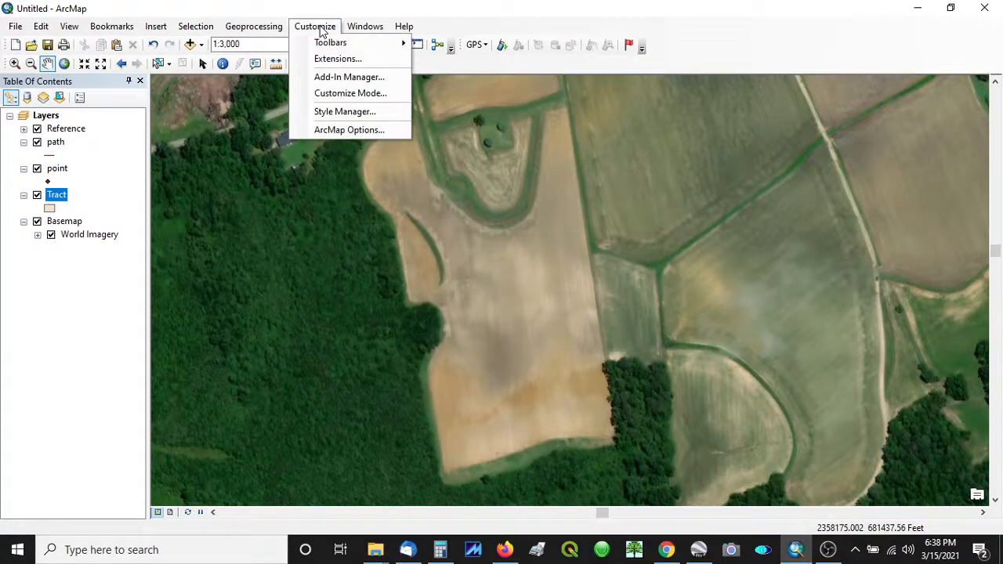
mouse_move(331, 44)
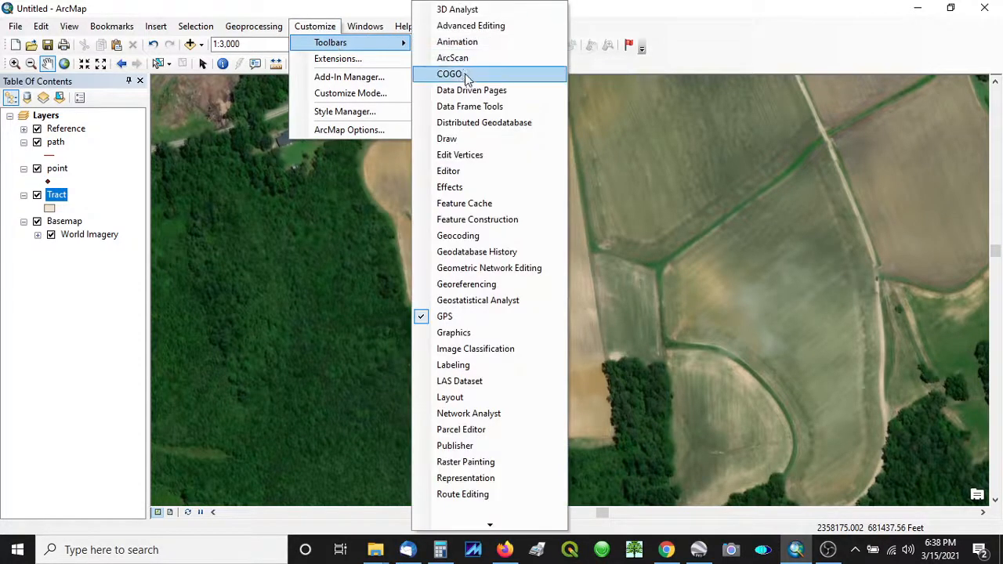
left_click(464, 173)
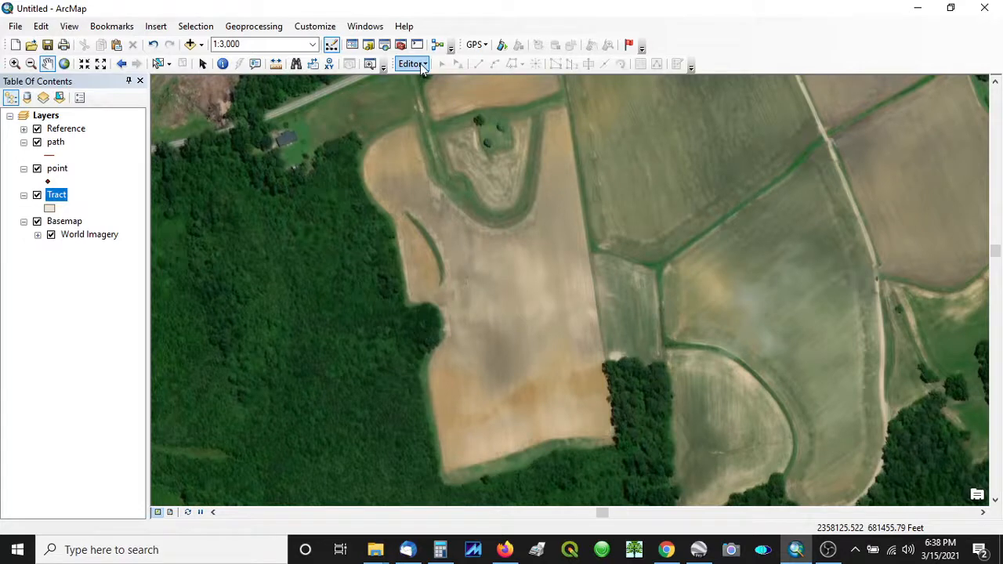
Step: Start an editing session and show the Create Features templates for path, point and Tract
left_click(420, 63)
left_click(428, 79)
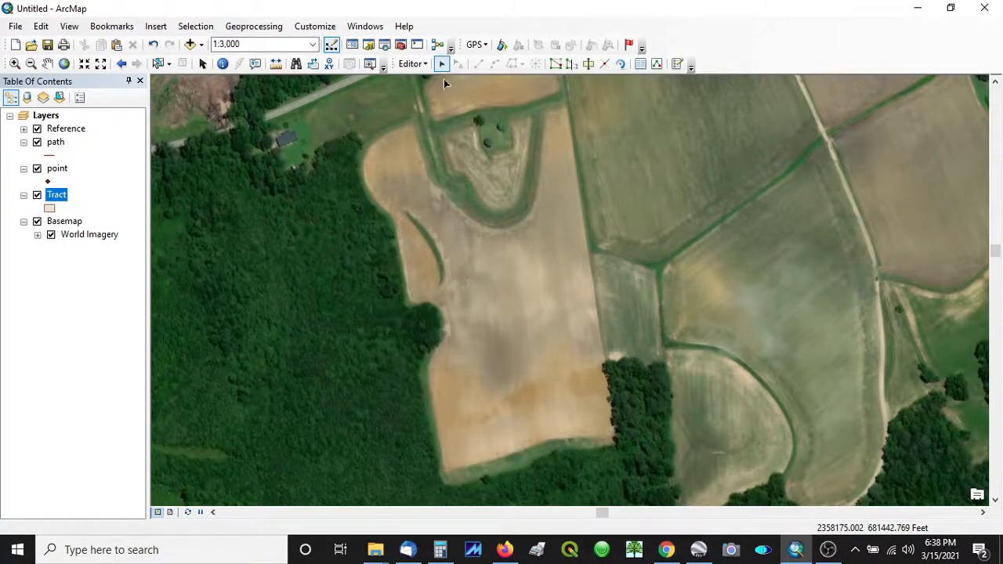
left_click(678, 65)
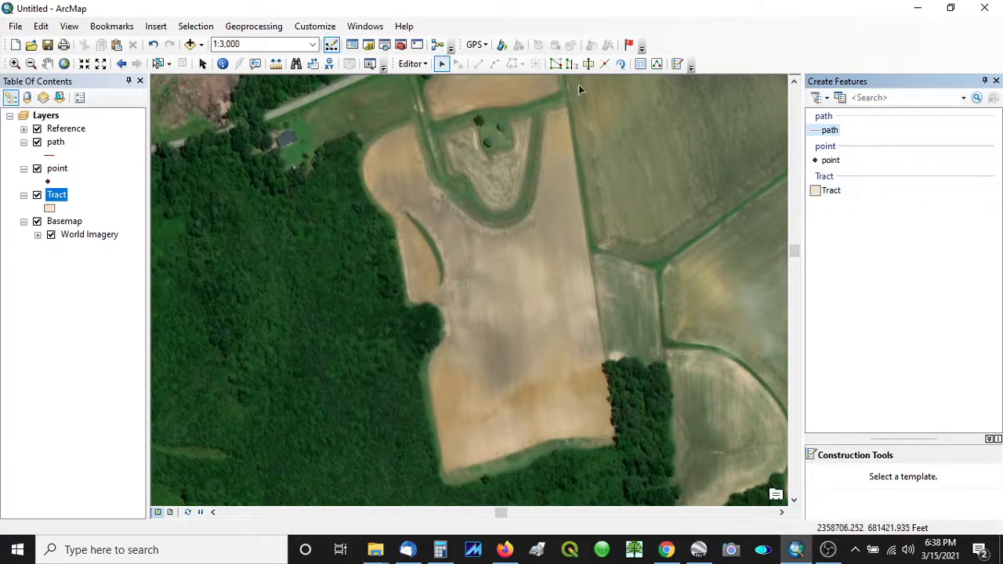
Step: Style the Tract layer symbol with no fill color, an outline width of 2 and a bright turquoise outline
right_click(50, 210)
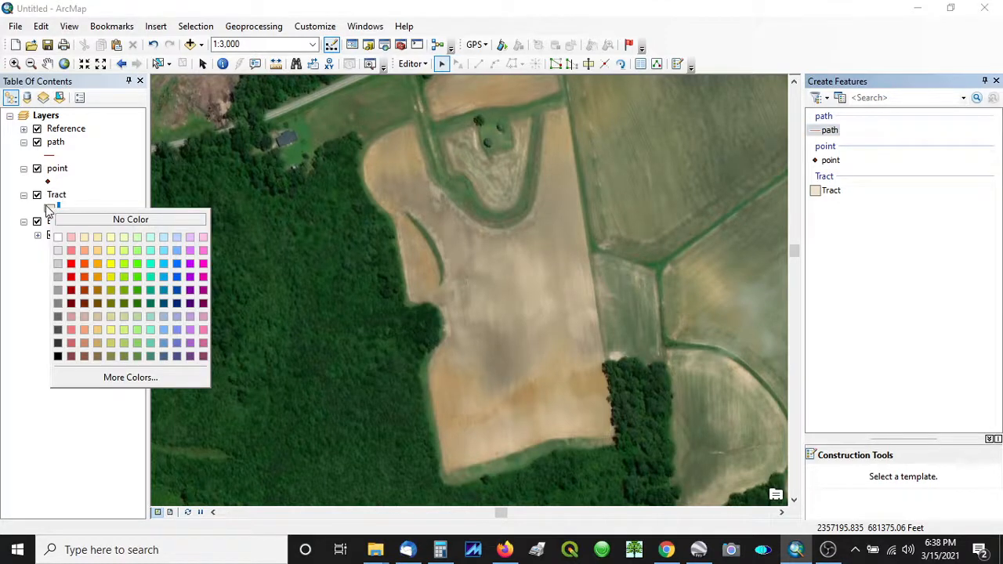
left_click(45, 208)
left_click(45, 208)
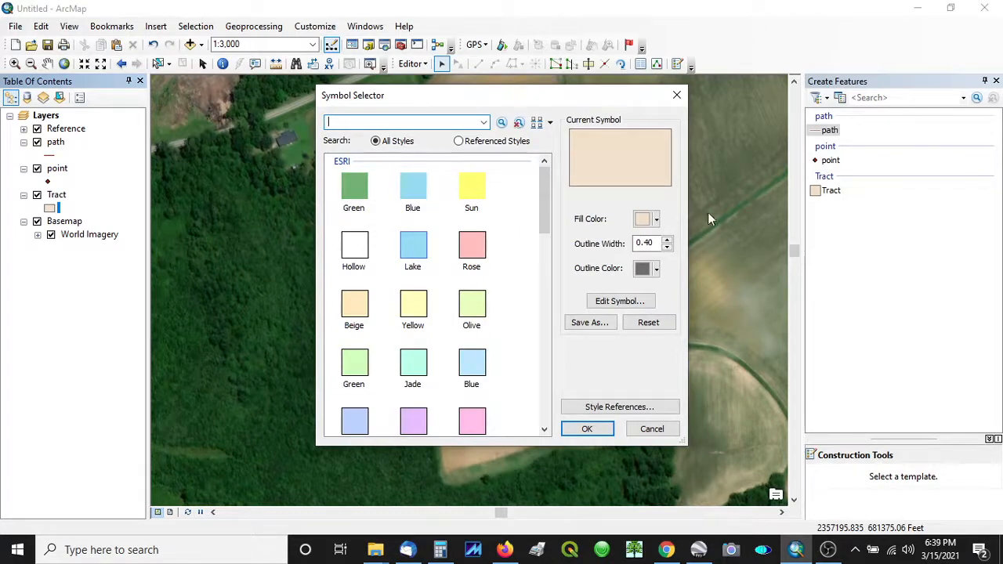
left_click(658, 221)
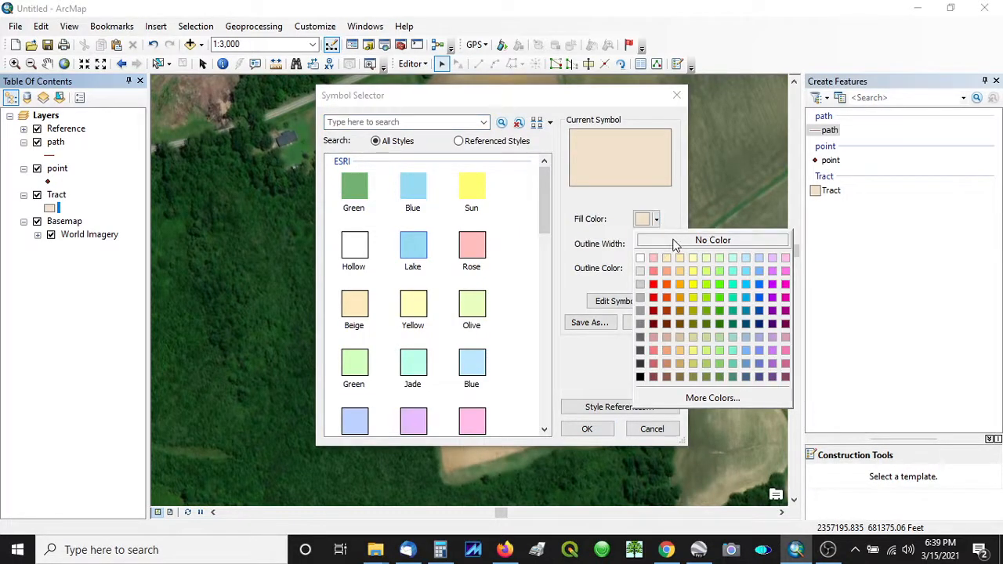
left_click(672, 242)
left_click(668, 240)
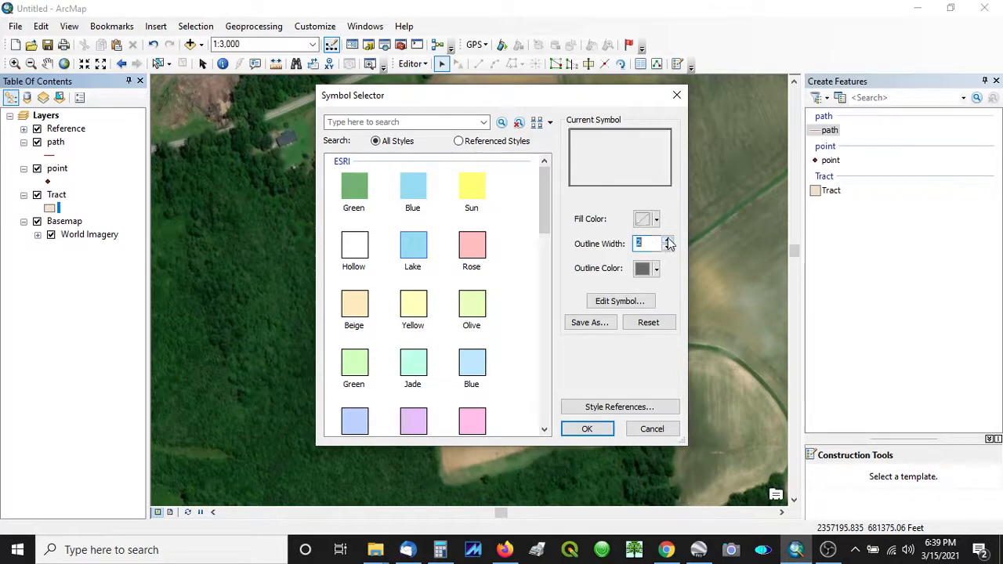
left_click(657, 270)
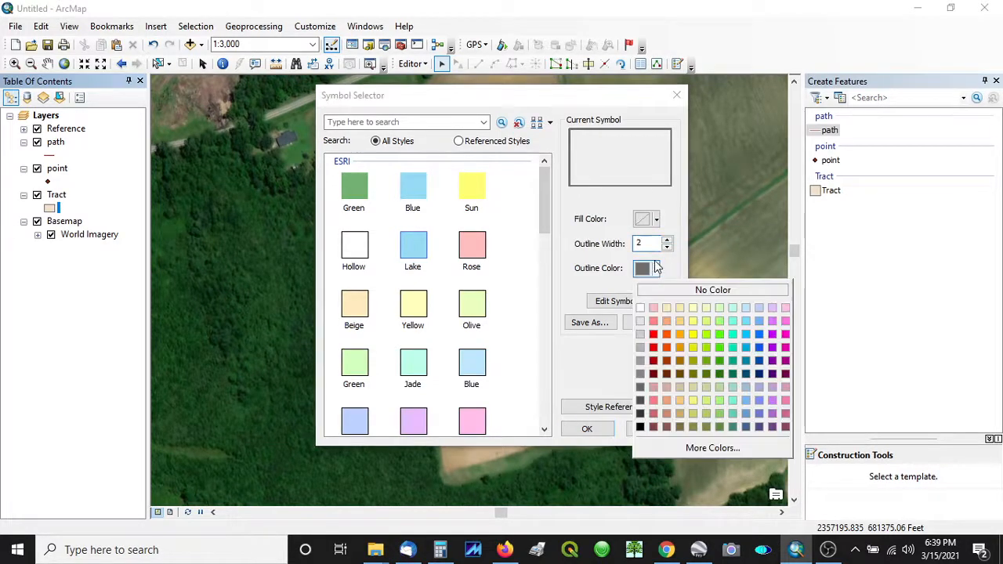
left_click(733, 334)
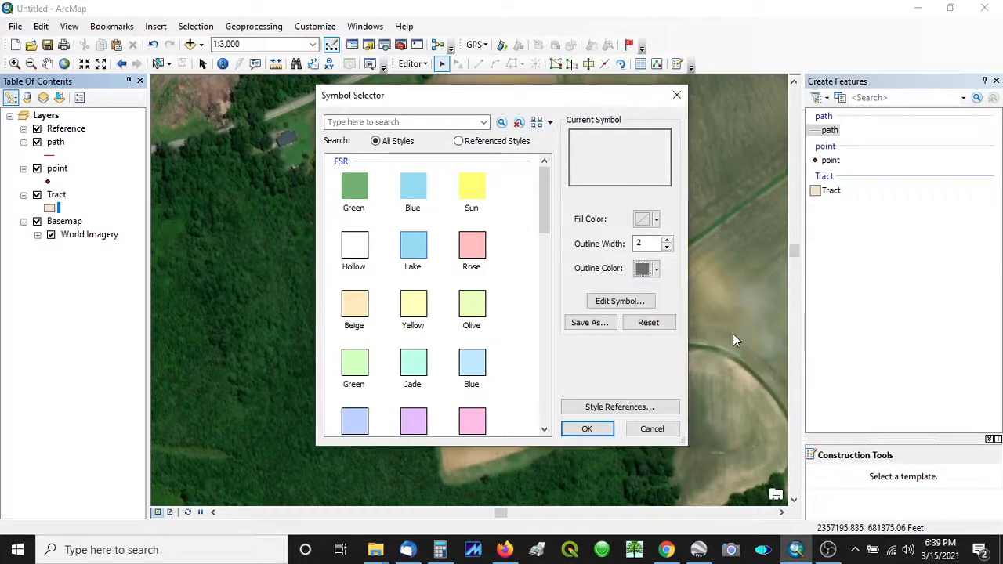
left_click(586, 428)
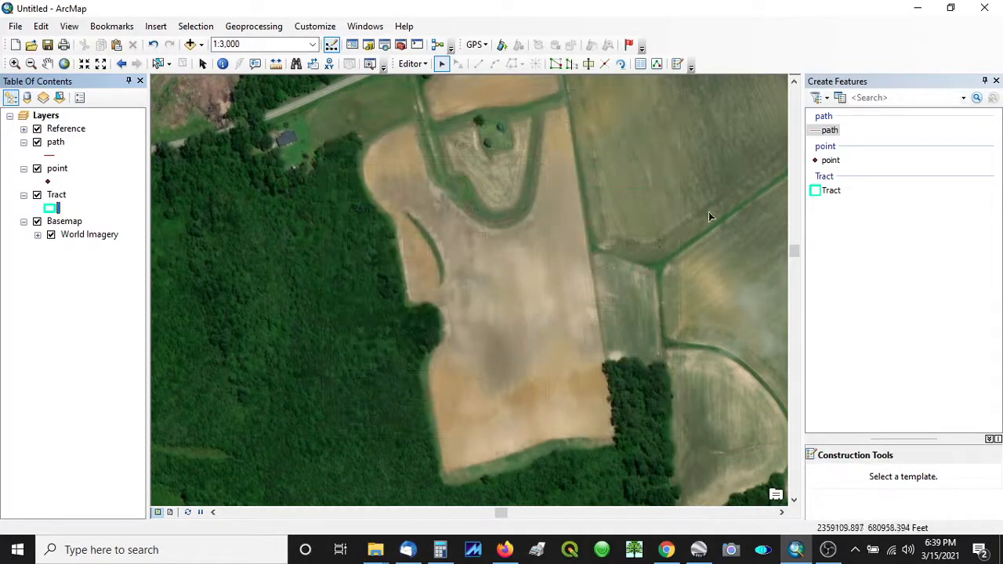
Step: Start a Tract polygon at the crop field's northeast corner and trace its east and south edges to the southwest corner
left_click(831, 192)
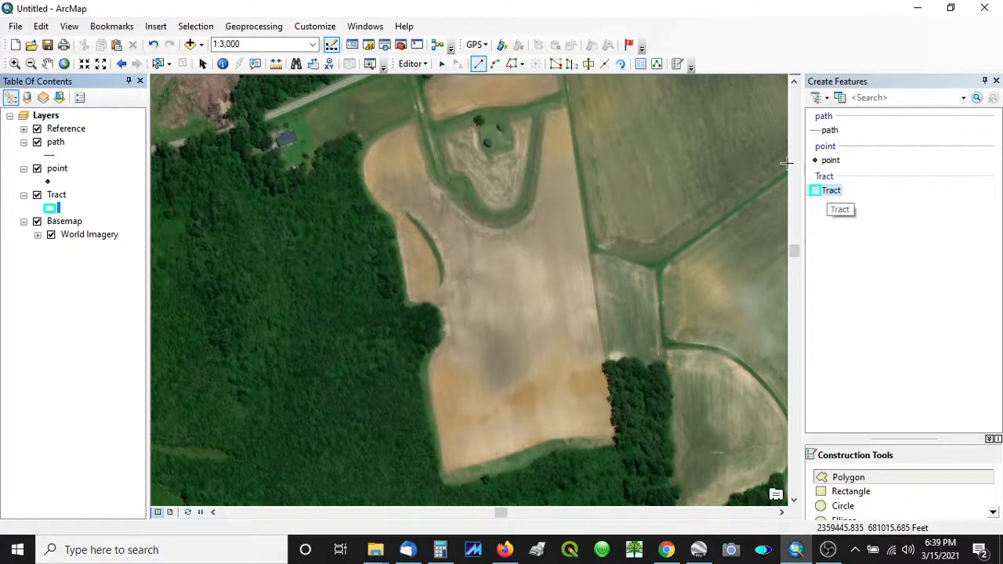
left_click(568, 108)
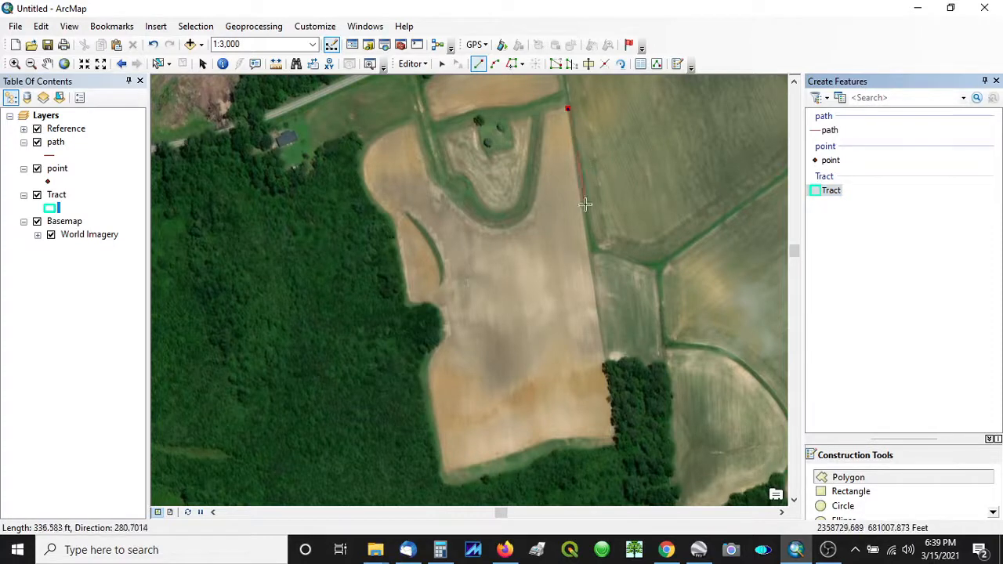
left_click(615, 436)
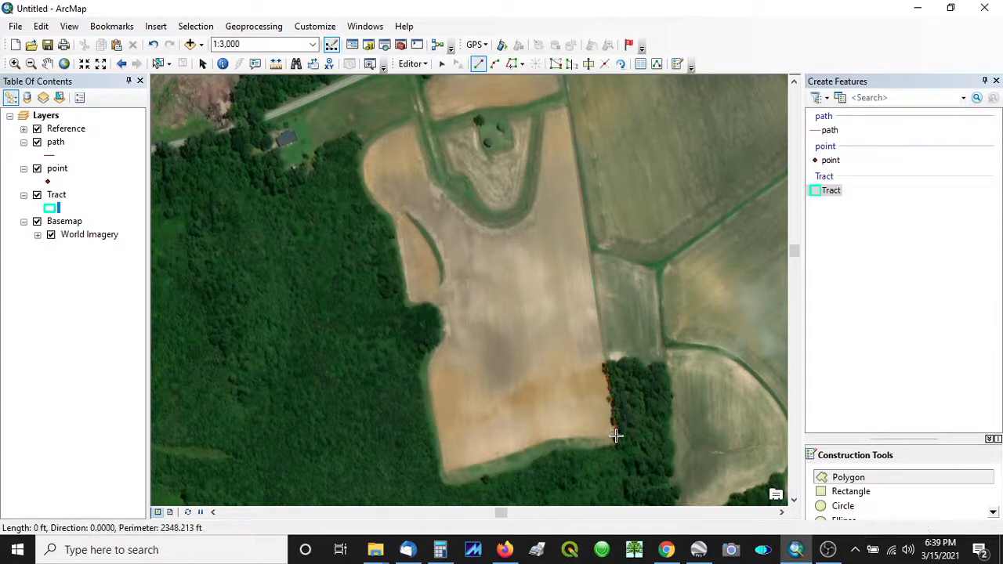
left_click(586, 438)
left_click(578, 439)
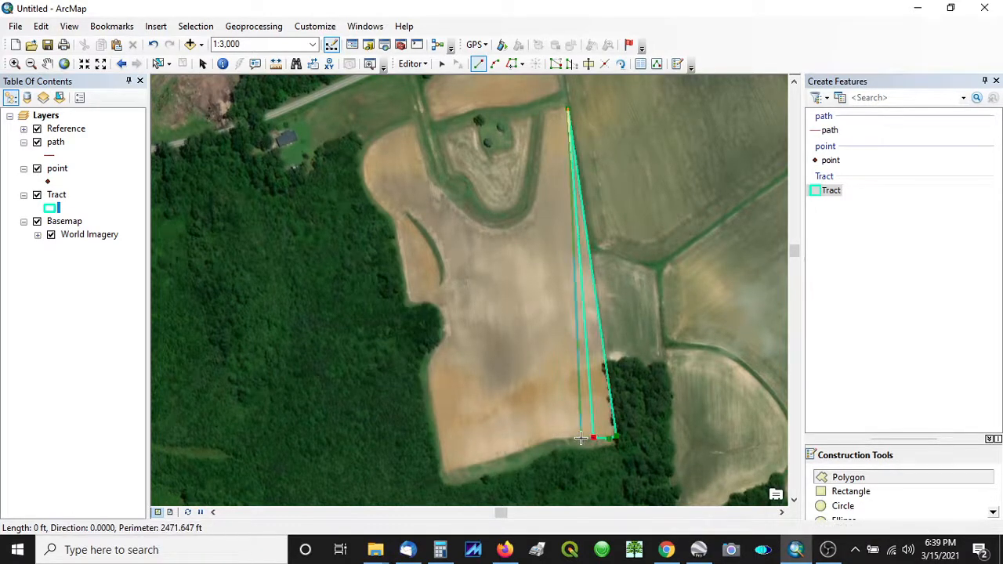
left_click(547, 443)
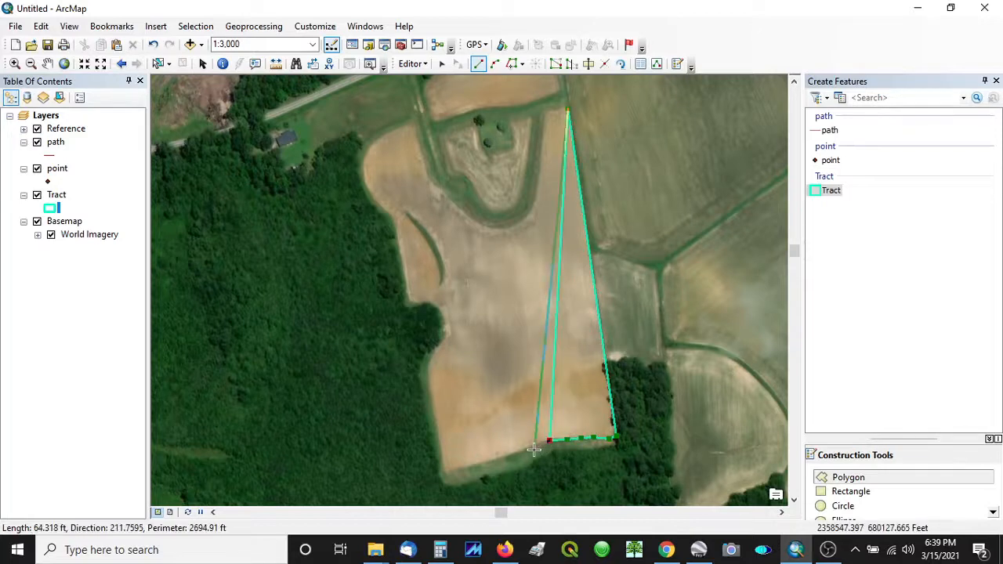
left_click(498, 460)
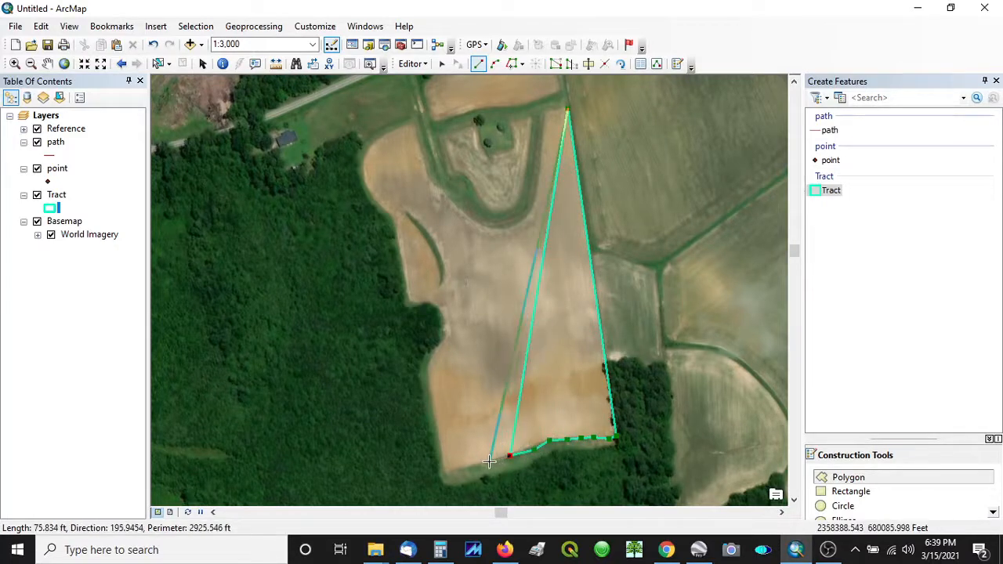
left_click(470, 465)
left_click(445, 471)
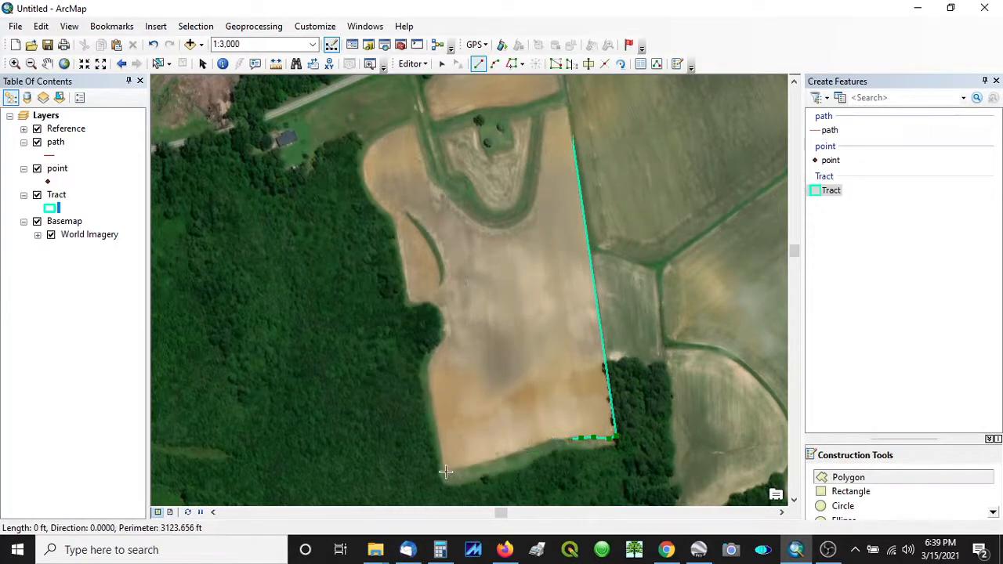
Step: Continue the Tract outline north along the woods, following the rounded tree bulge to the corner just beyond it
left_click(428, 381)
left_click(427, 366)
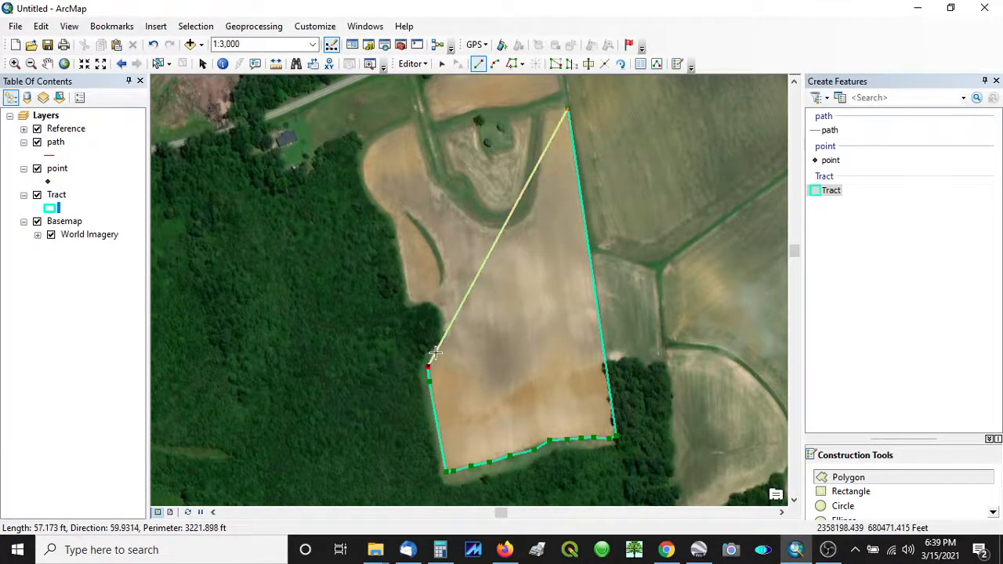
left_click(435, 353)
left_click(444, 339)
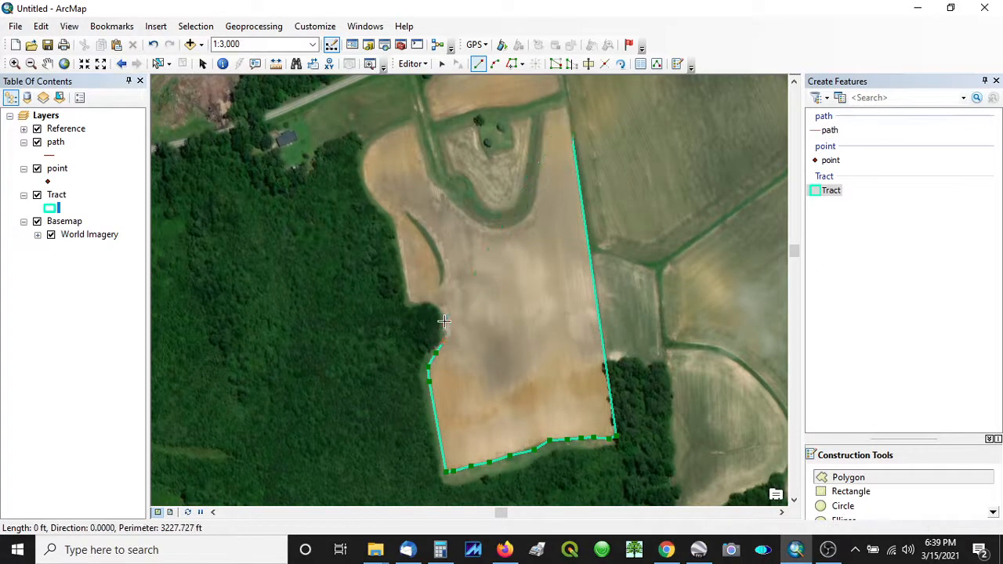
left_click(445, 326)
left_click(441, 314)
left_click(433, 304)
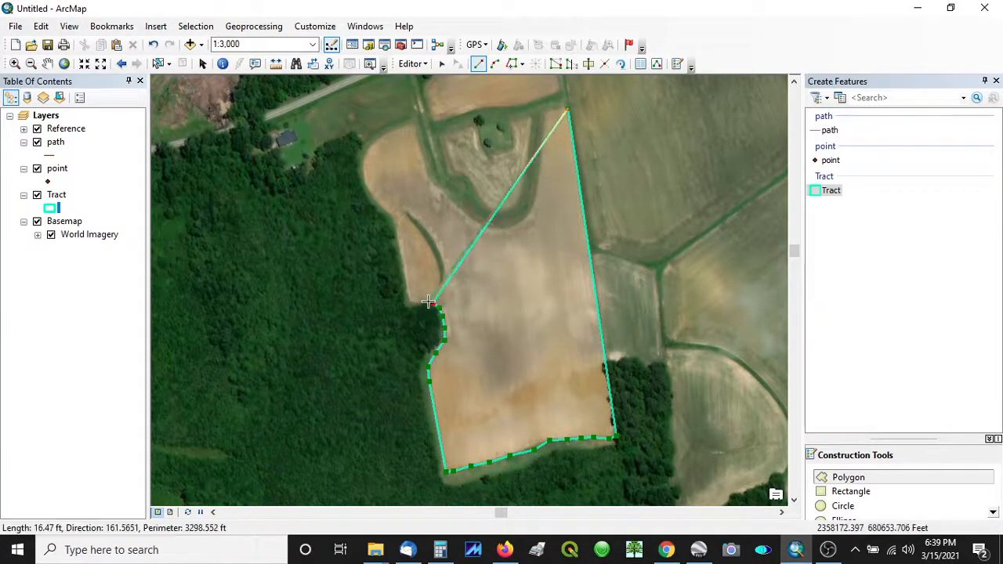
left_click(425, 300)
left_click(409, 298)
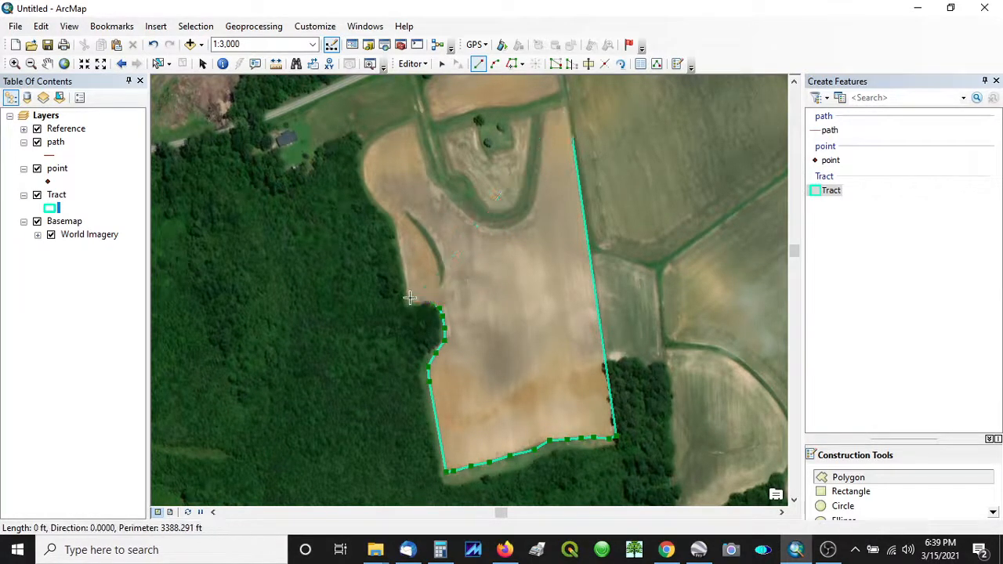
Step: Trace the Tract outline up the remaining west edge and around the field's rounded northwest lobe to the grass strip
left_click(392, 214)
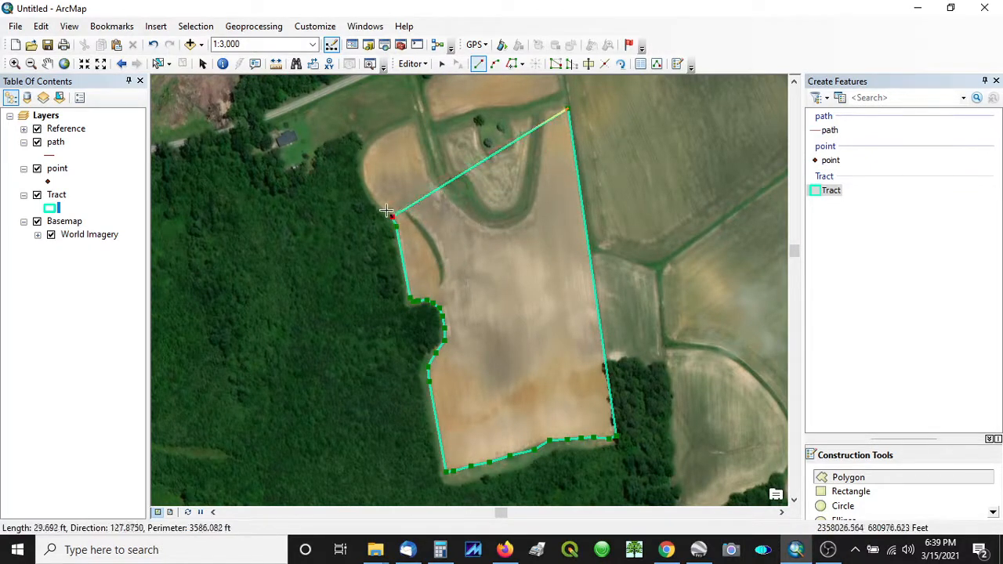
left_click(377, 195)
left_click(365, 180)
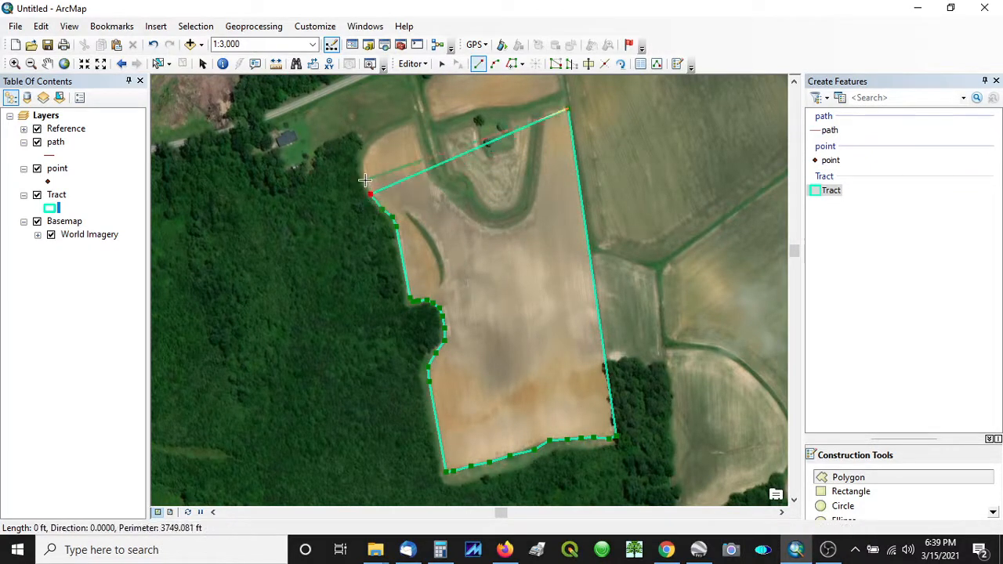
left_click(366, 159)
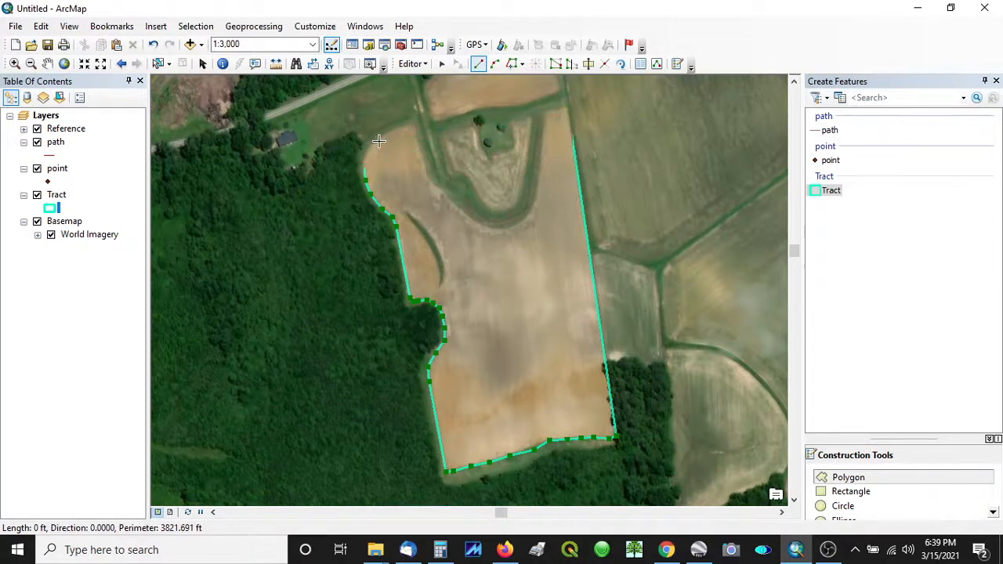
left_click(386, 137)
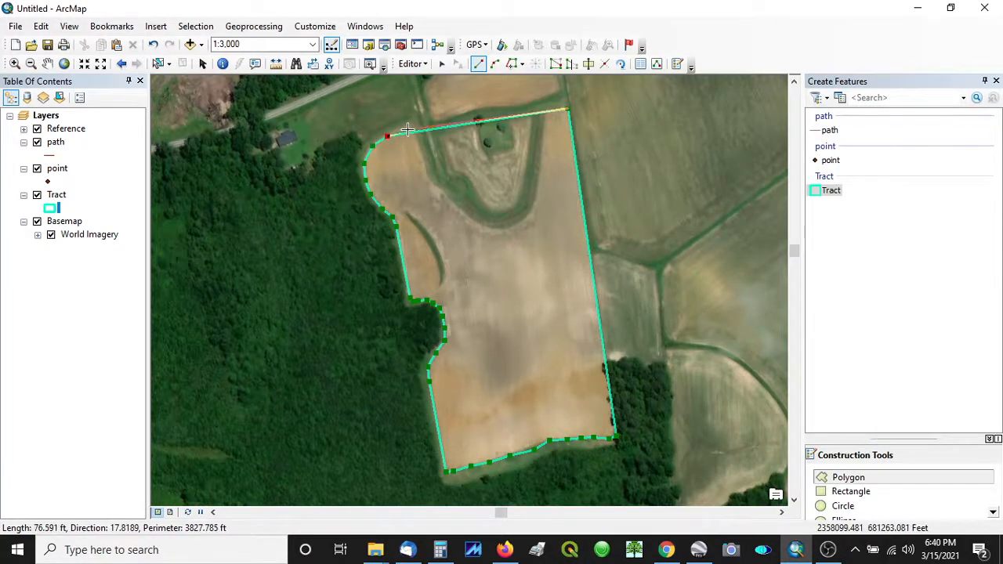
left_click(407, 130)
left_click(417, 129)
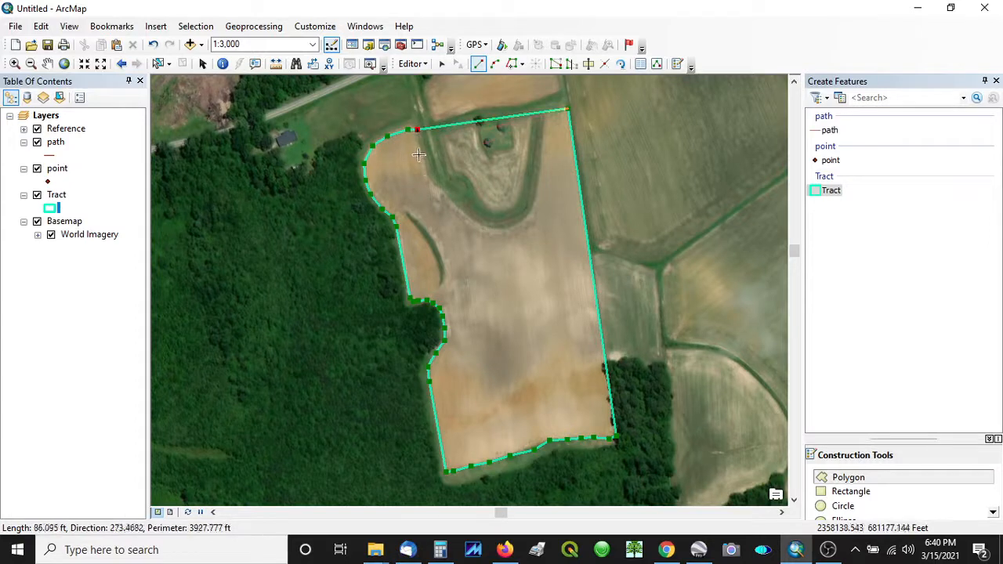
Step: Trace the Tract outline around the U-shaped grass border to the field's north end and finish the polygon sketch
left_click(424, 173)
left_click(436, 189)
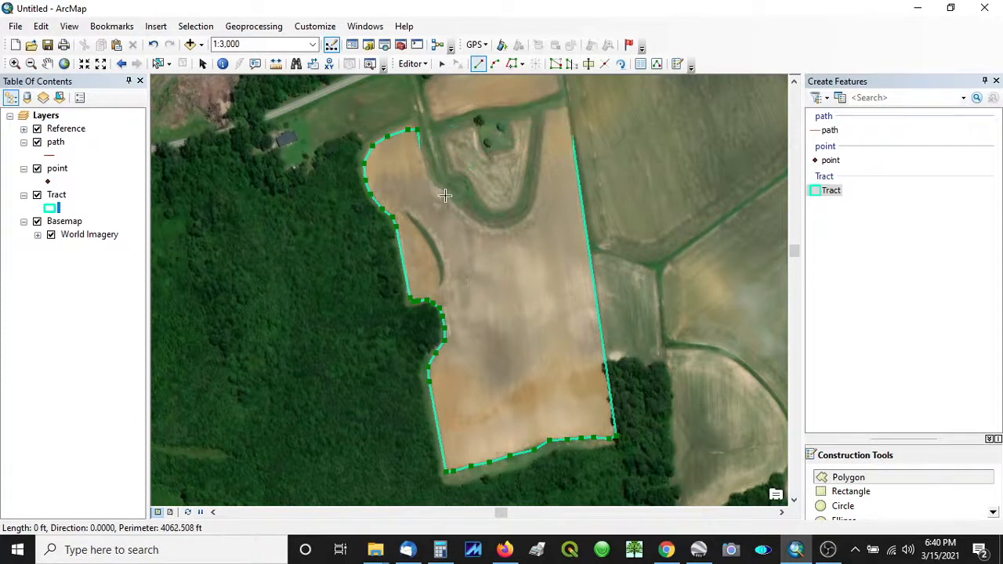
left_click(453, 206)
left_click(472, 219)
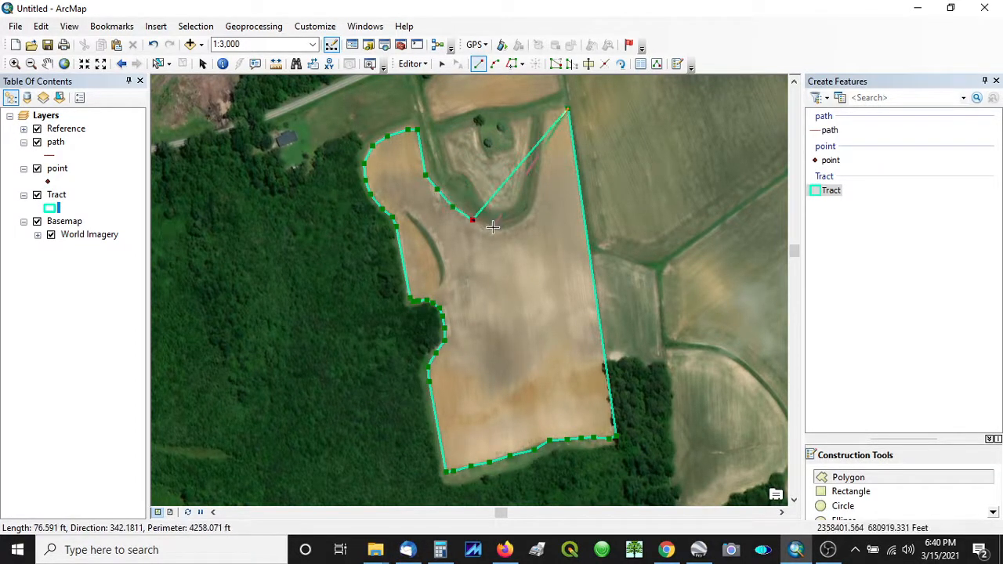
left_click(495, 229)
left_click(515, 225)
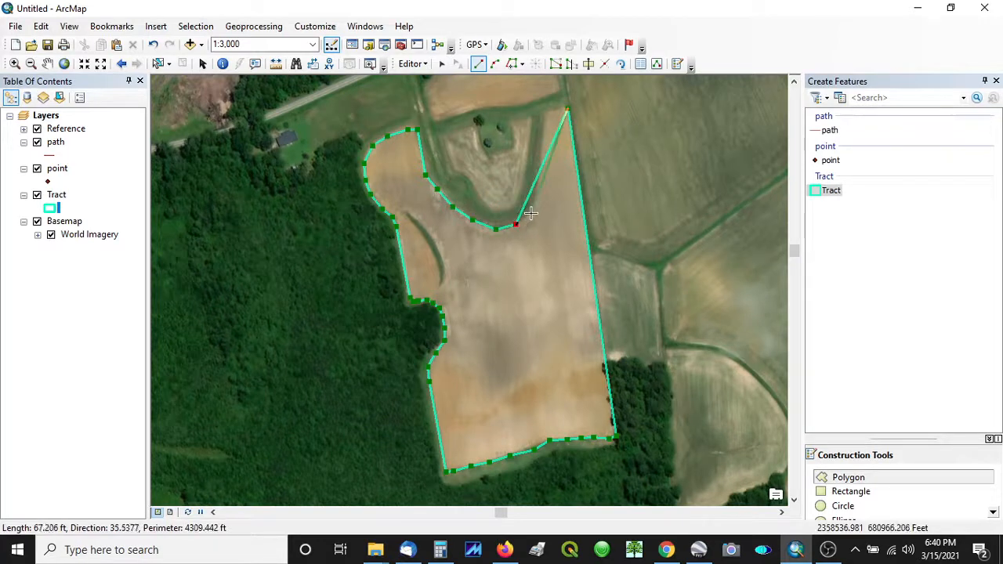
left_click(531, 213)
left_click(536, 195)
left_click(541, 162)
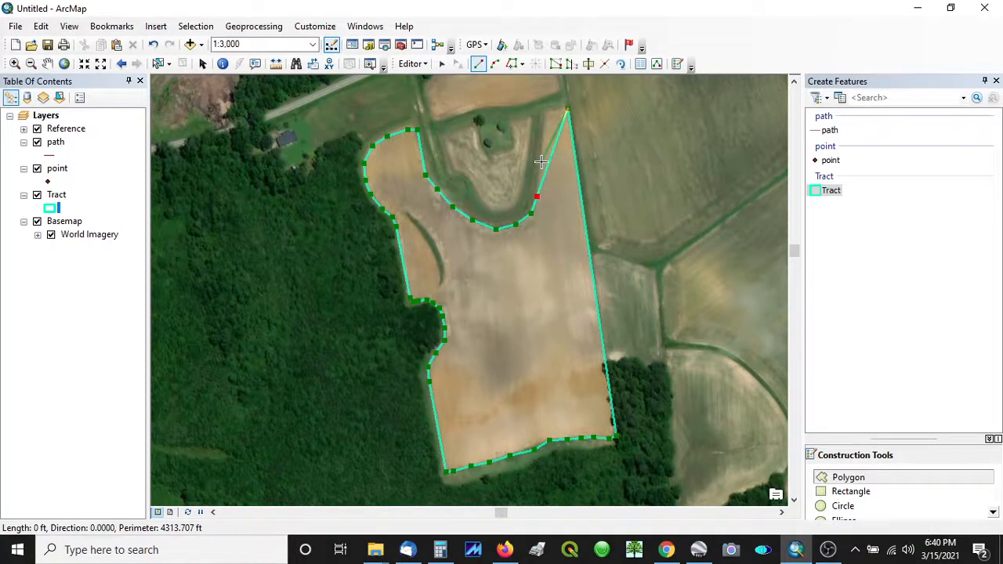
double_click(546, 112)
right_click(546, 112)
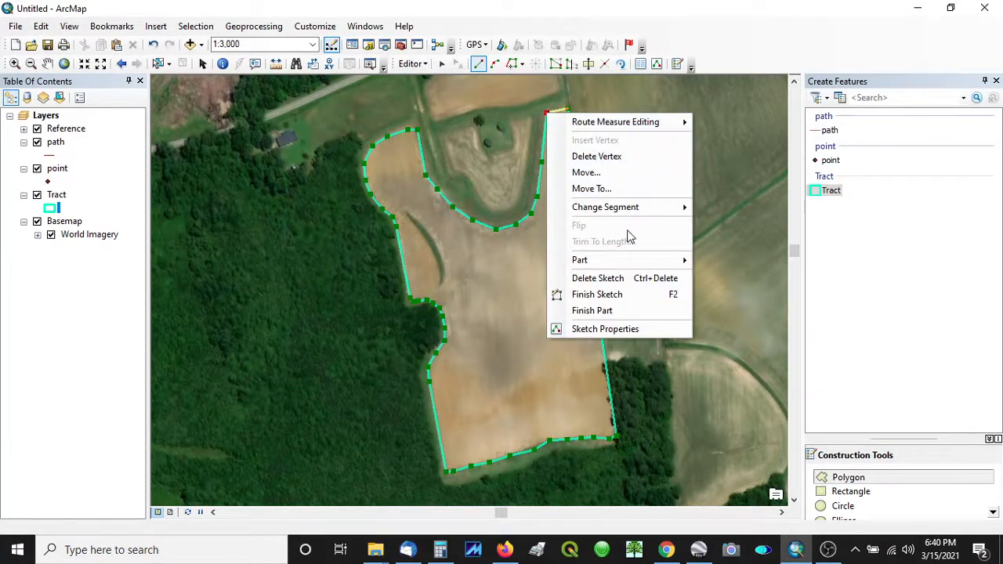
left_click(598, 294)
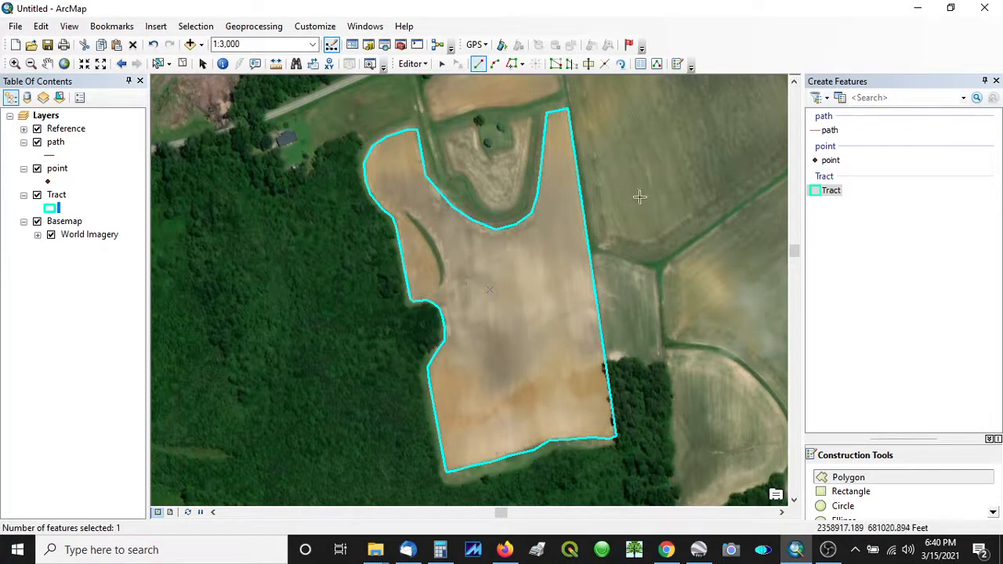
Step: Stop the editing session and save the edits to the Tract layer
left_click(422, 65)
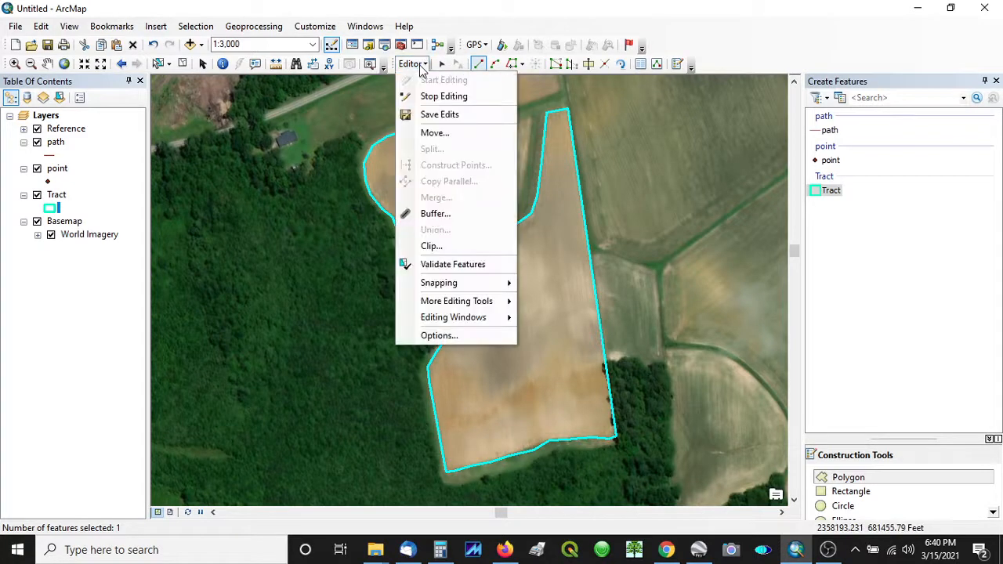
left_click(427, 97)
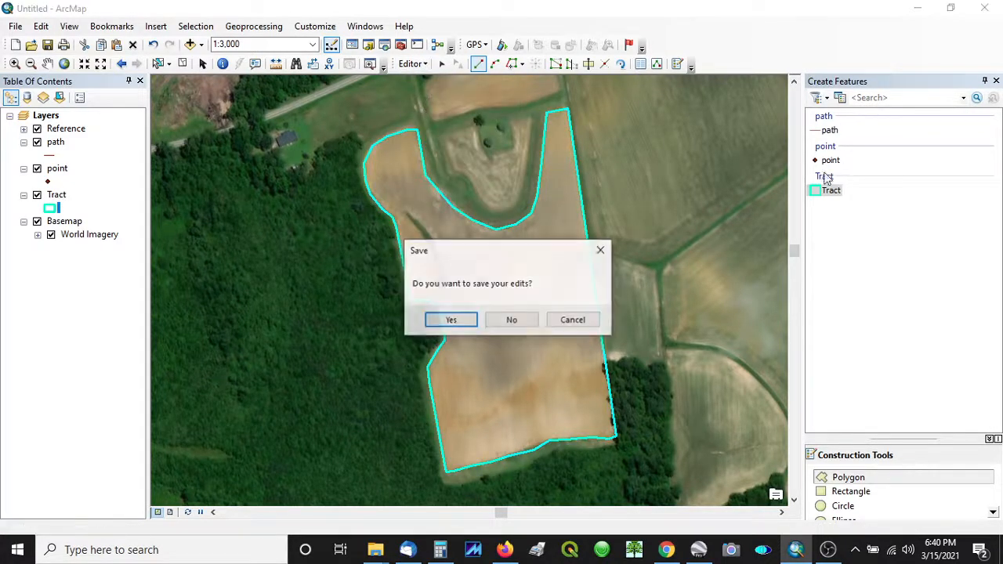
left_click(431, 322)
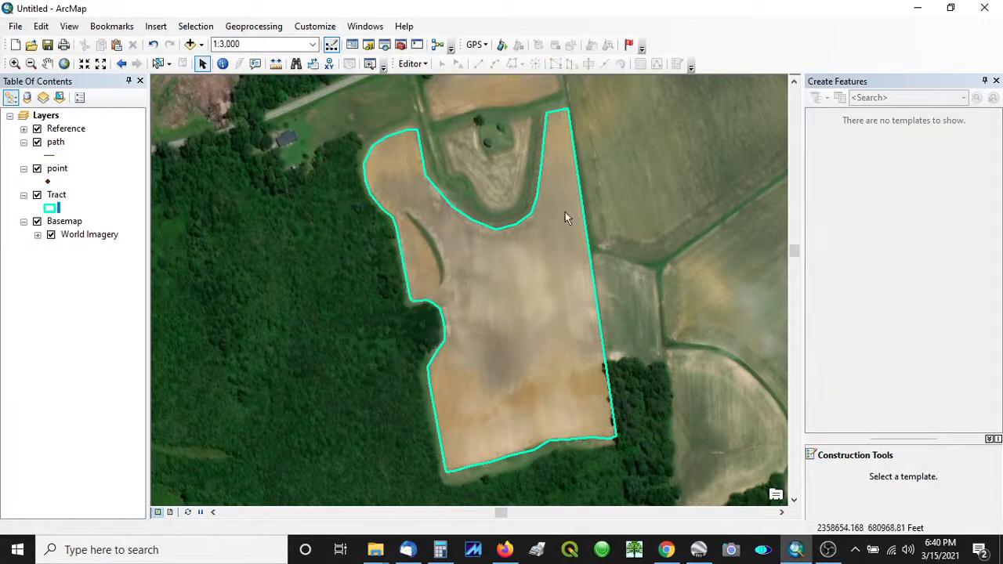
Step: Start a new editing session for drawing features beyond the saved tract
left_click(47, 64)
left_click_drag(598, 140, 598, 237)
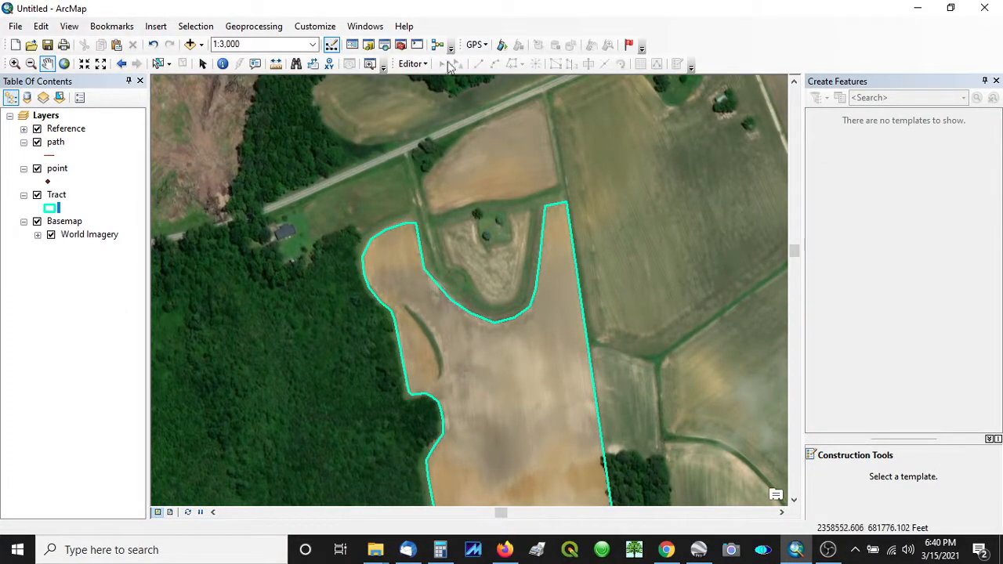
left_click(416, 64)
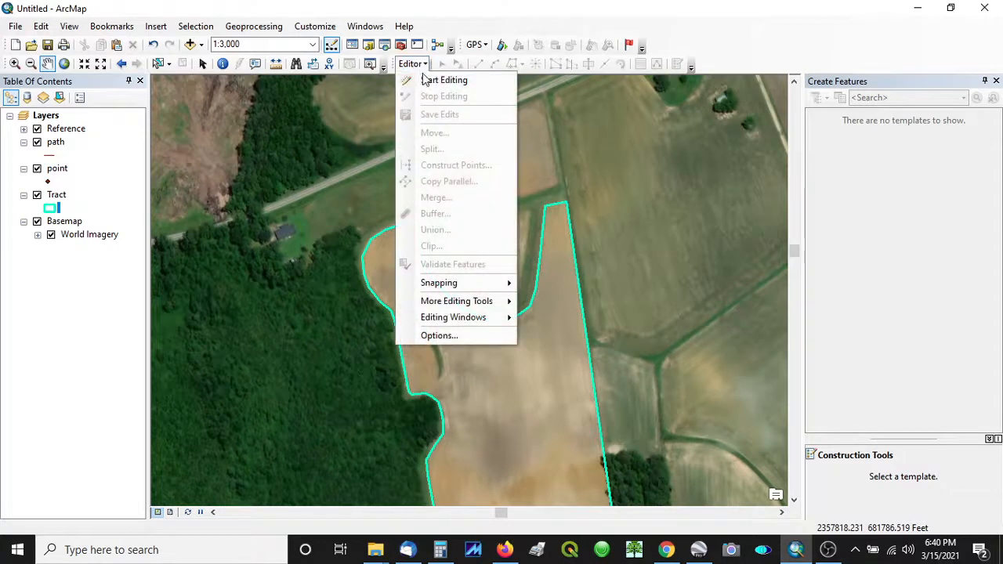
left_click(426, 80)
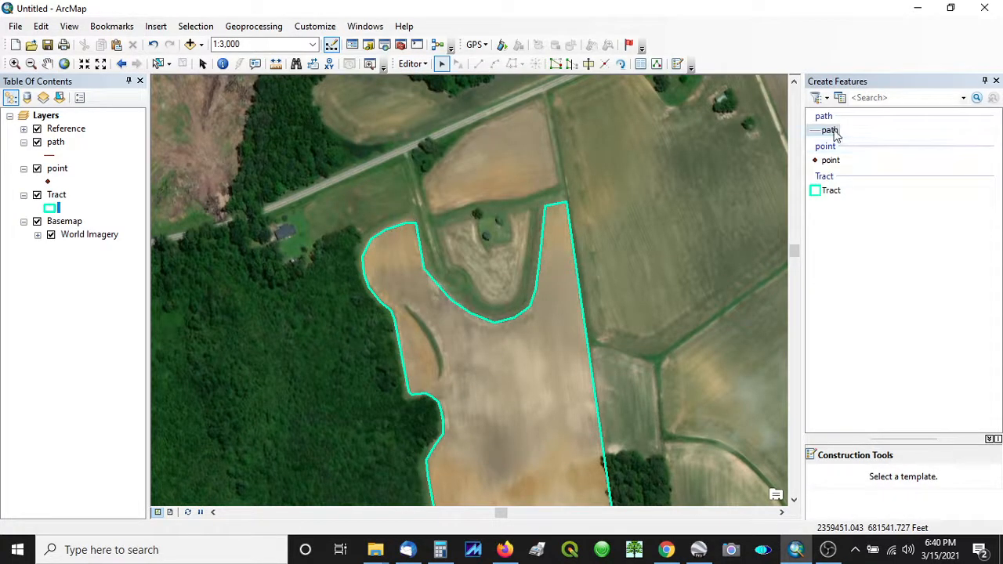
Step: Start a path line at the road's western lane entrance and trace it south along the lane into the U-shaped grass border
left_click(834, 134)
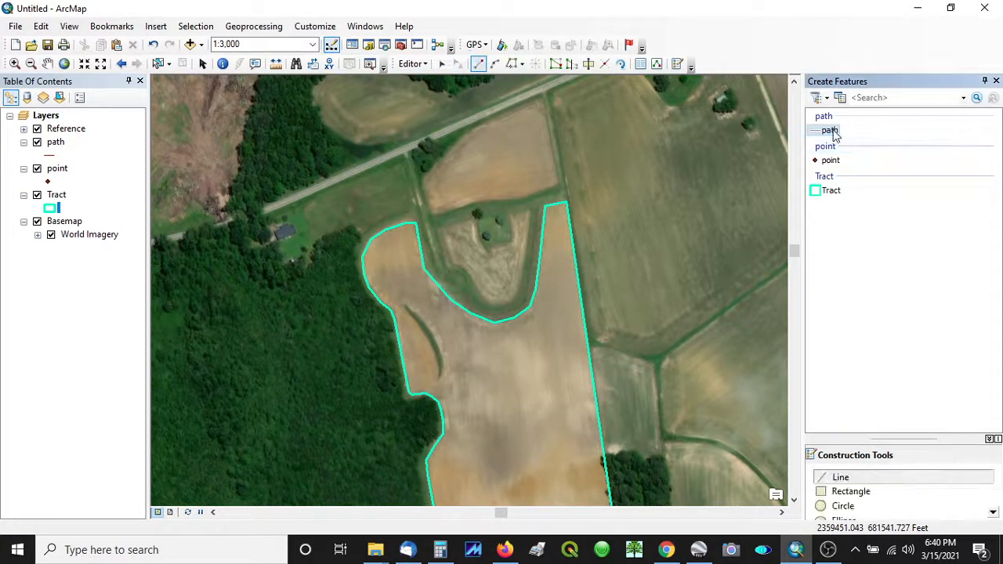
left_click(405, 153)
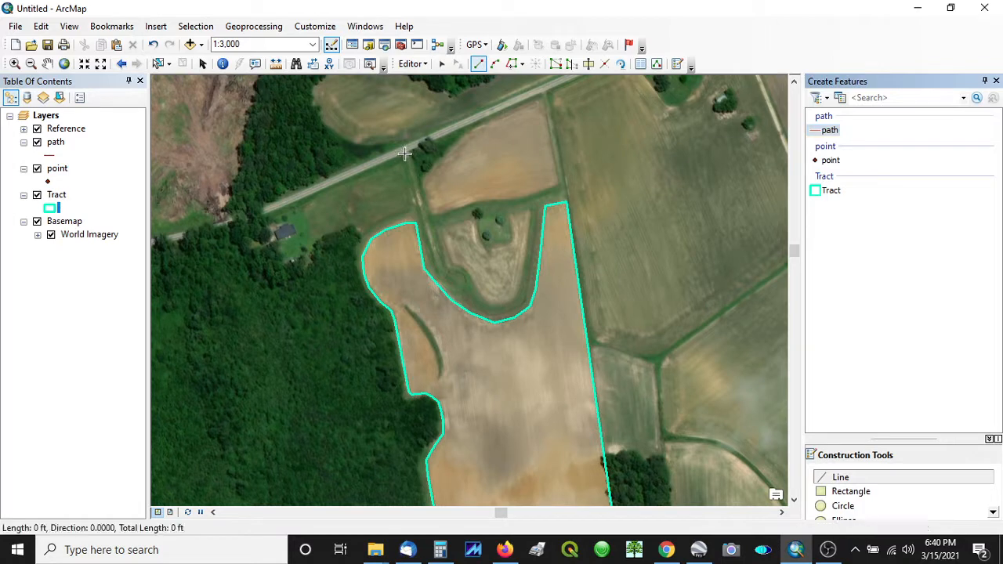
left_click(427, 227)
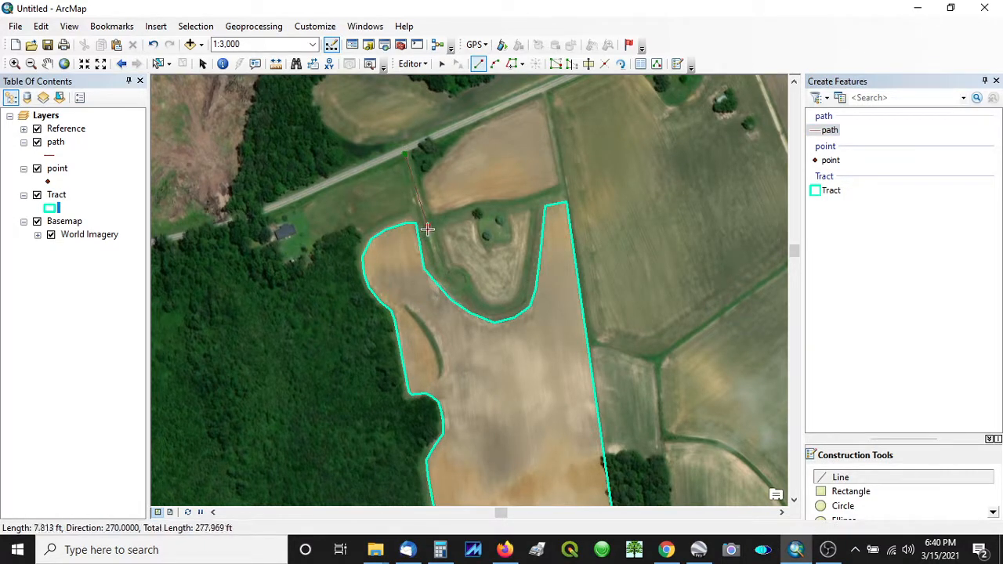
left_click(439, 270)
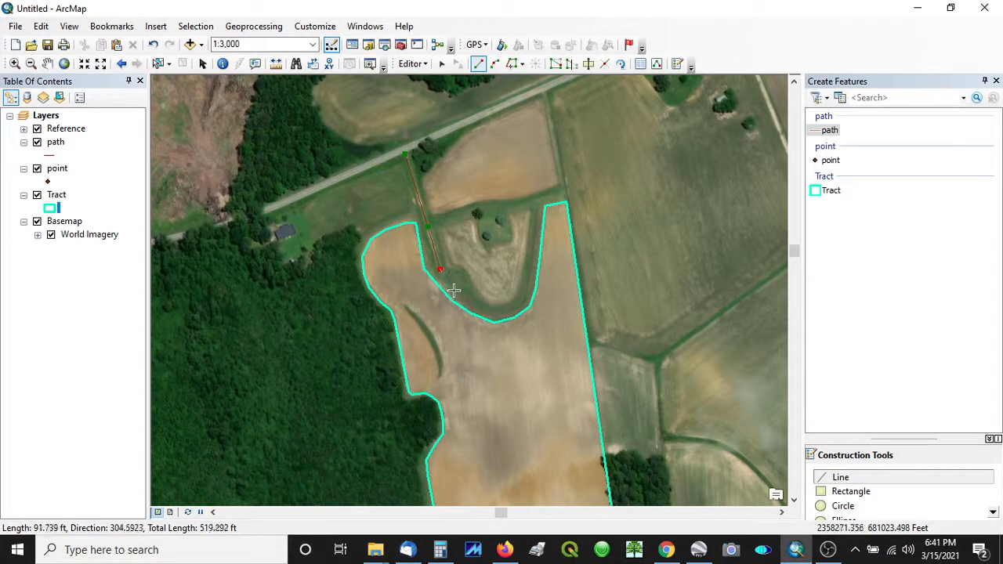
left_click(453, 291)
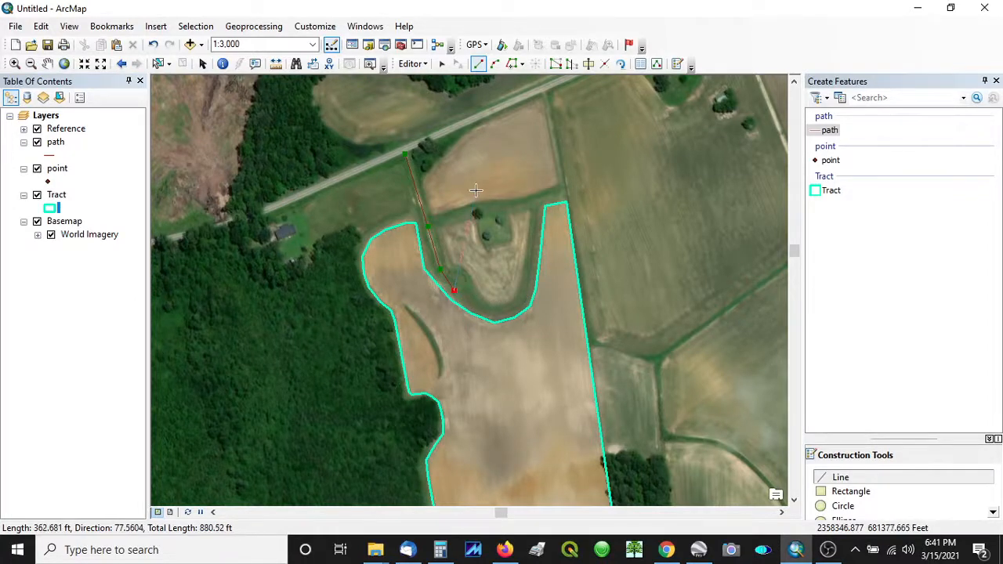
Step: Continue the path line around the curved bottom of the U-shaped grass border to the start of its east arm
scroll(475, 189, "up", 1)
scroll(476, 189, "down", 2)
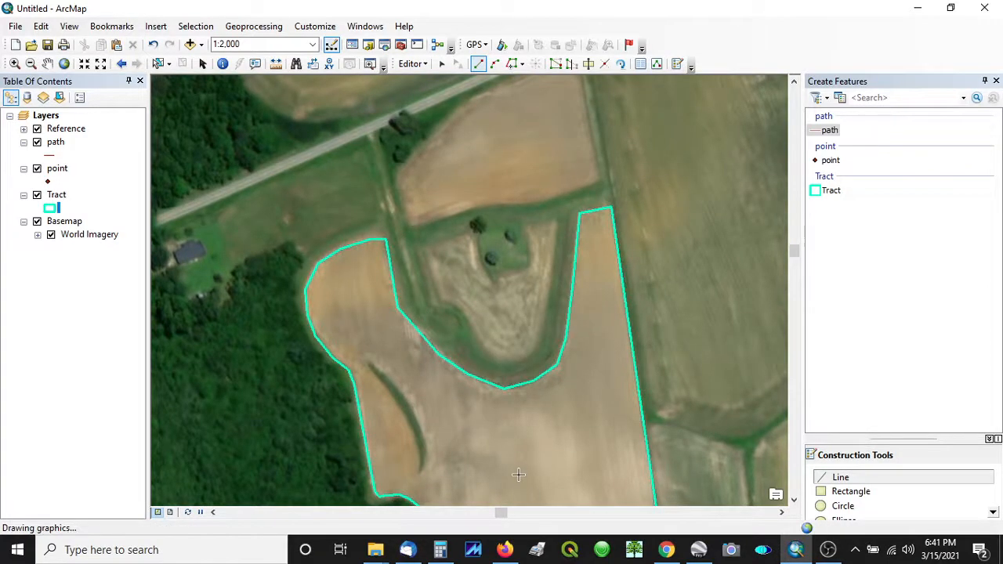
scroll(521, 473, "down", 1)
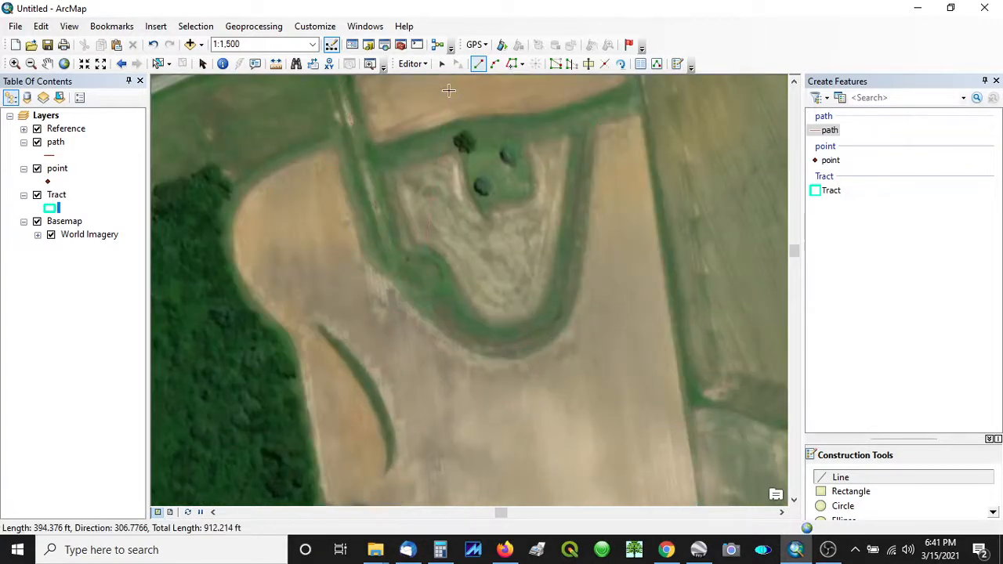
scroll(448, 90, "down", 1)
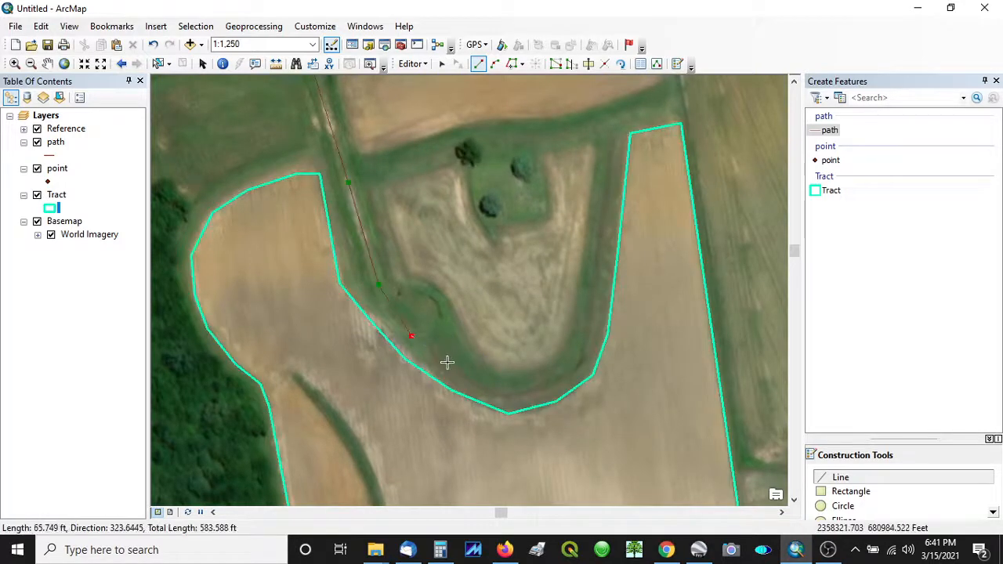
left_click(442, 369)
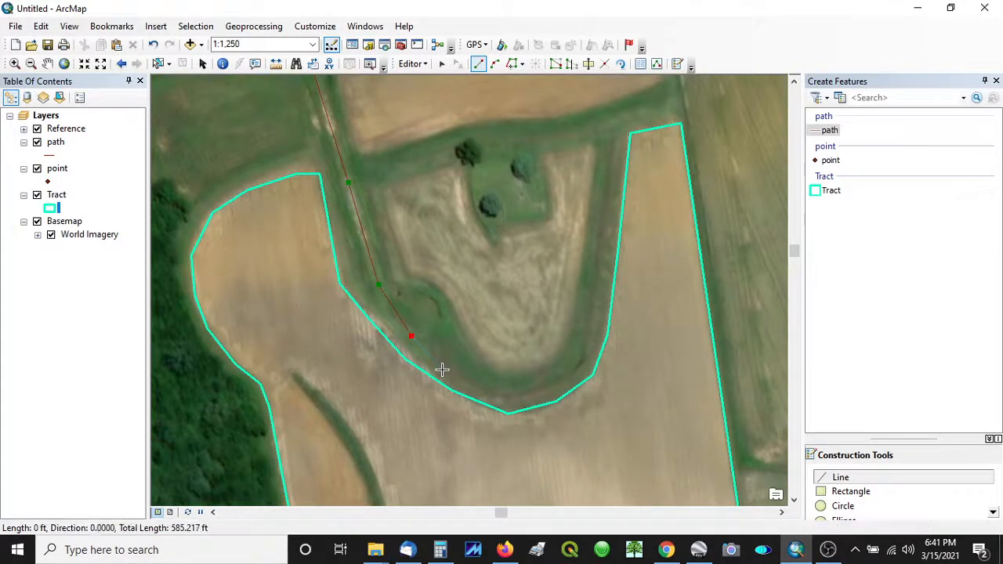
left_click(479, 390)
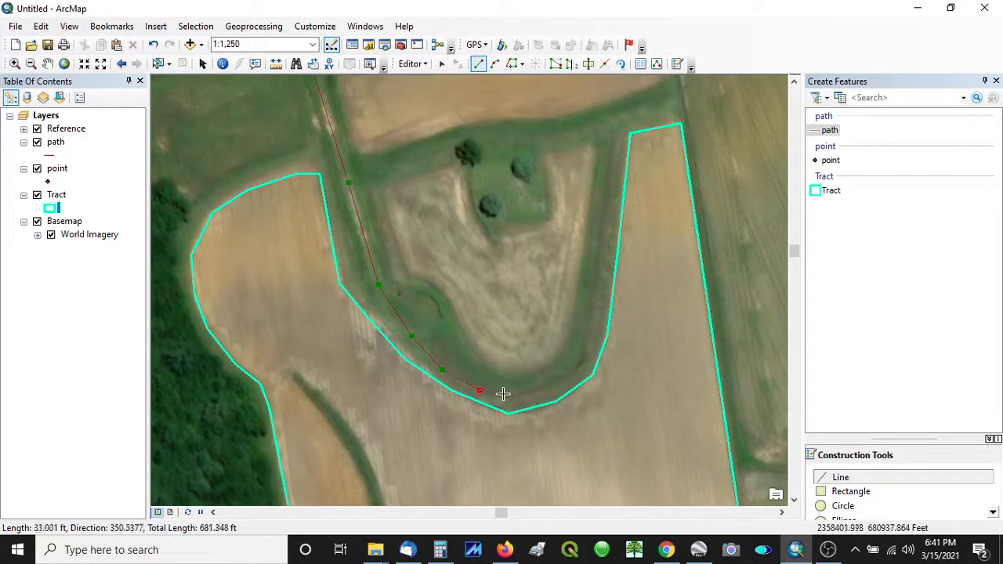
left_click(525, 394)
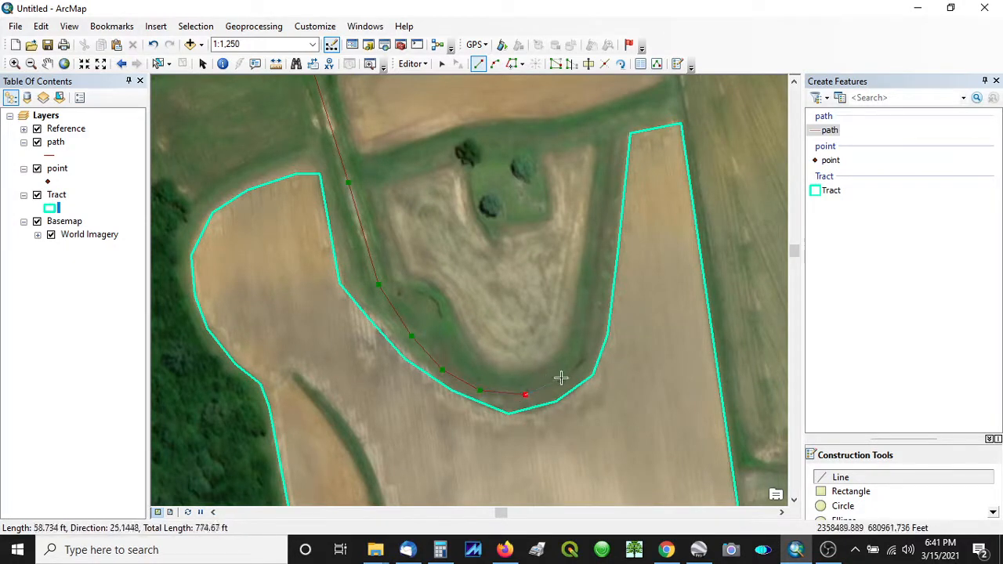
left_click(564, 376)
left_click(586, 357)
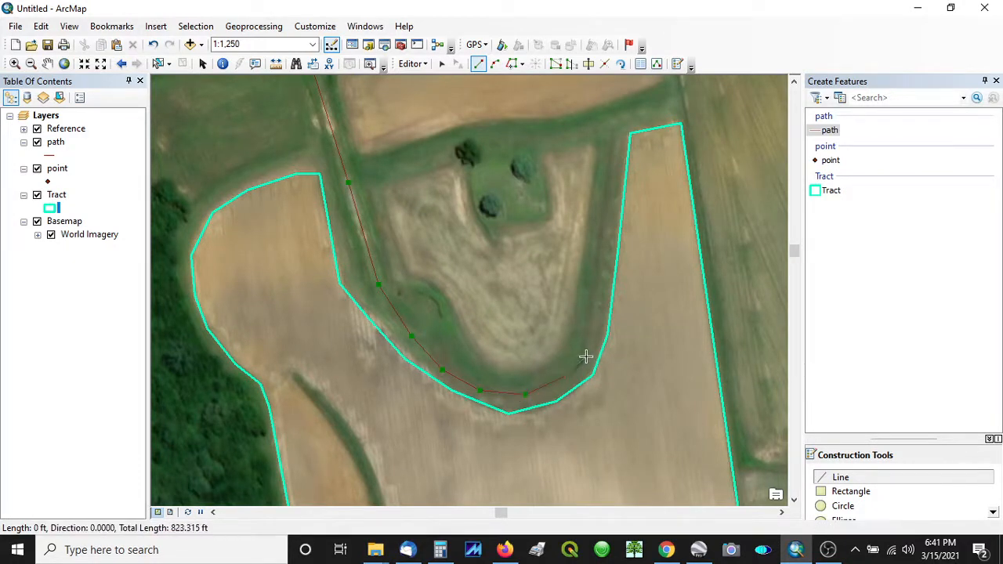
Step: Trace the path line north up the grass border's east arm and across to the tract's northeast corner
left_click(594, 298)
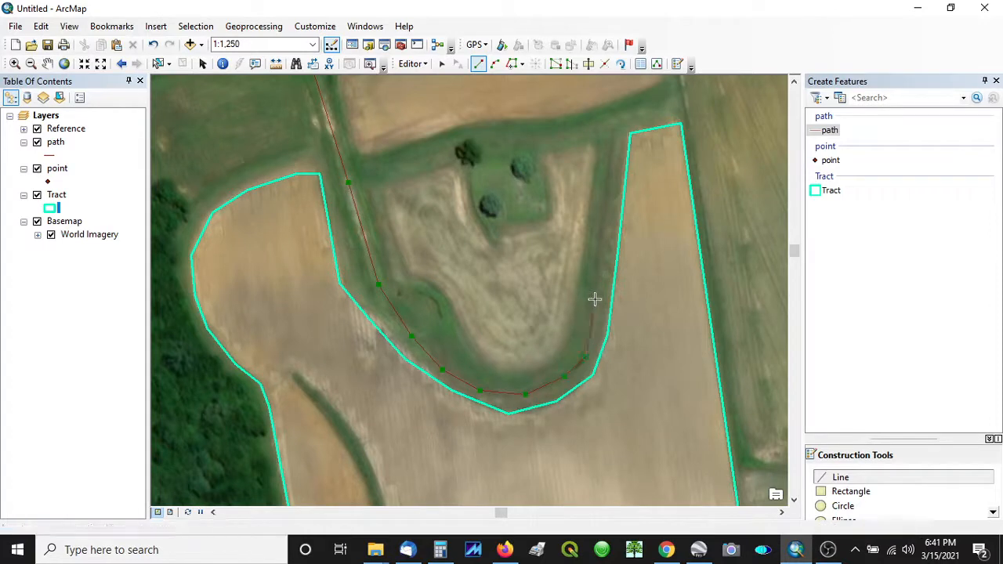
left_click(600, 244)
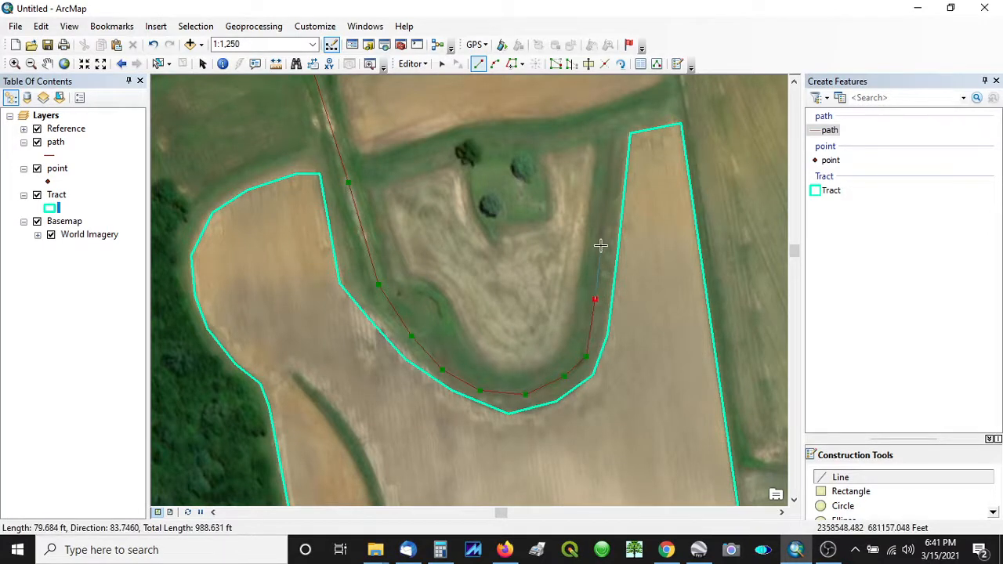
left_click(605, 182)
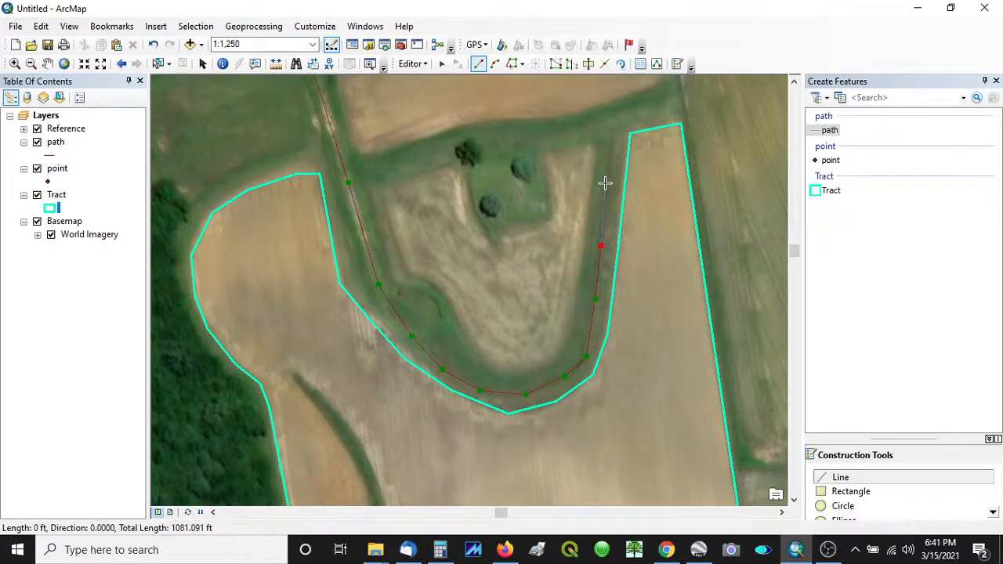
left_click(611, 122)
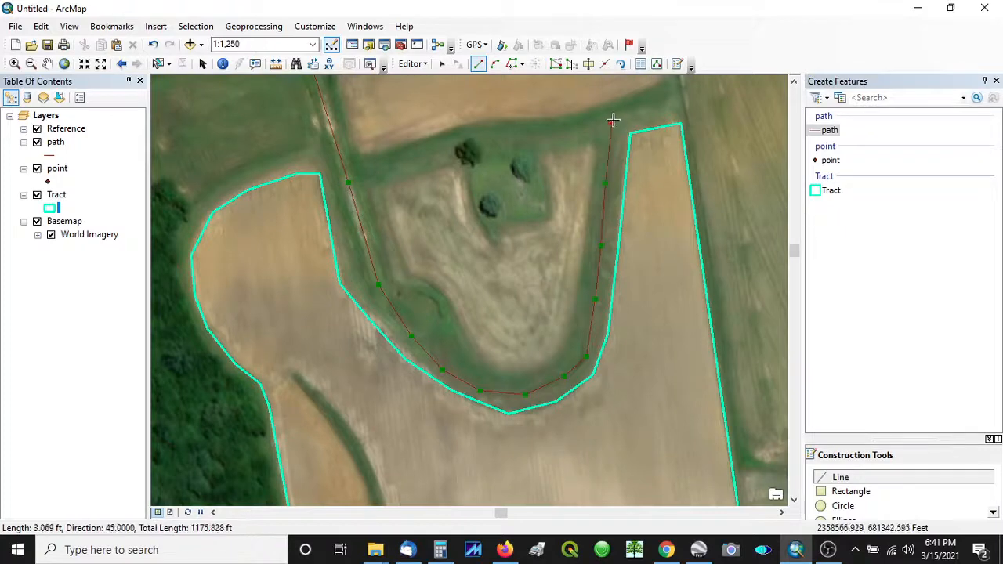
left_click(672, 106)
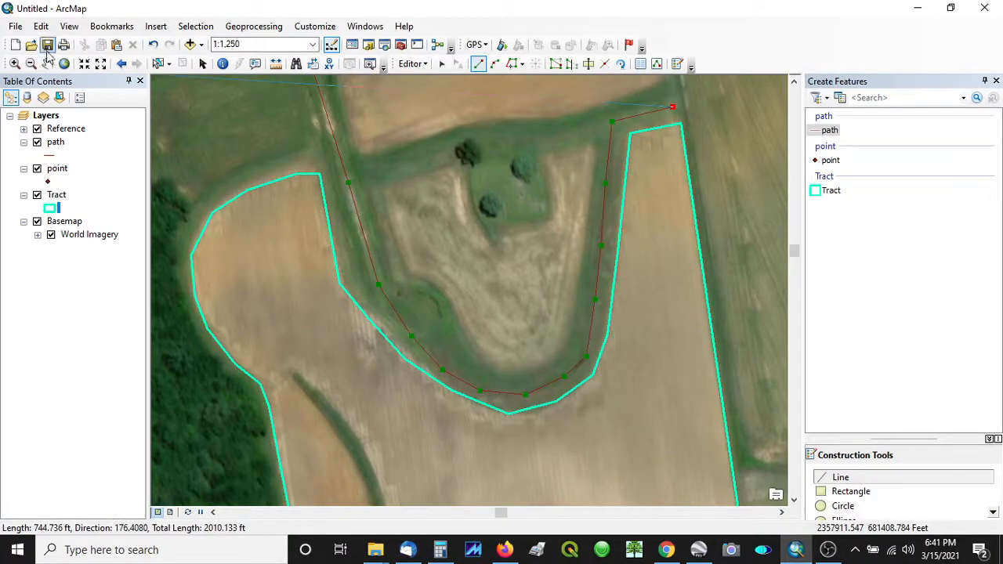
Step: Extend the path line north from the tract's northeast corner along the field edge and finish it at the road
scroll(700, 147, "down", 1)
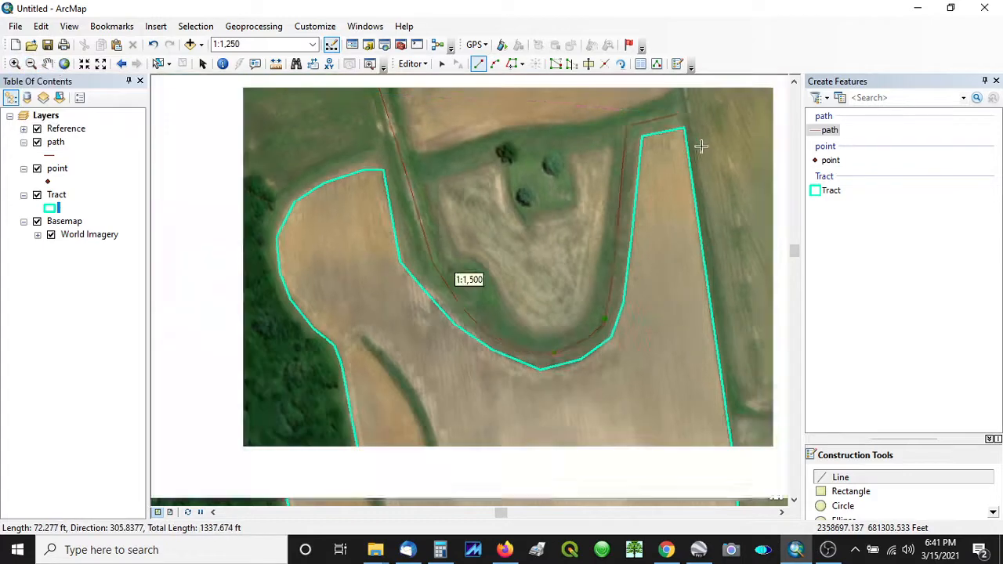
left_click(31, 66)
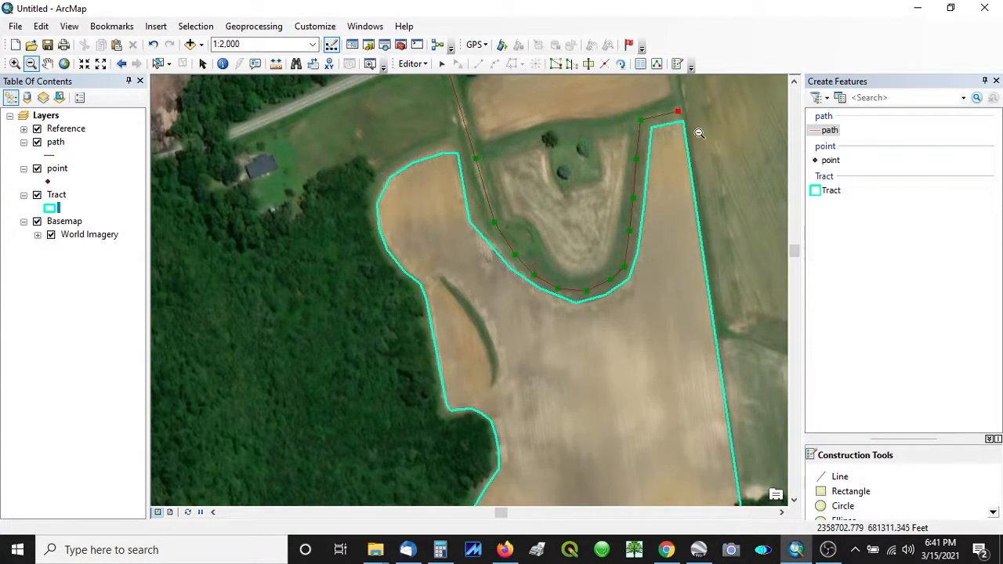
scroll(695, 300, "up", 1)
scroll(695, 301, "down", 2)
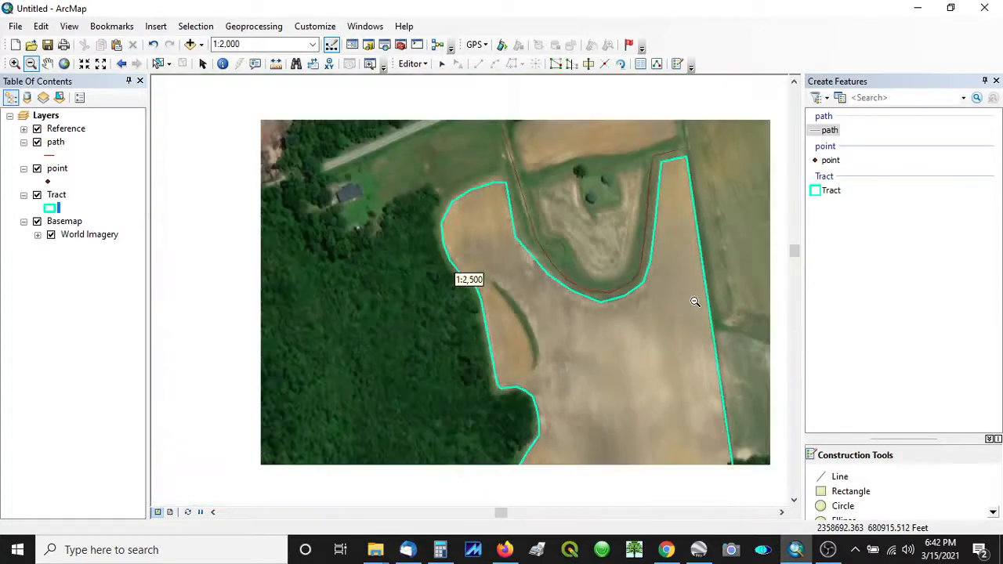
scroll(695, 301, "down", 1)
scroll(706, 371, "down", 1)
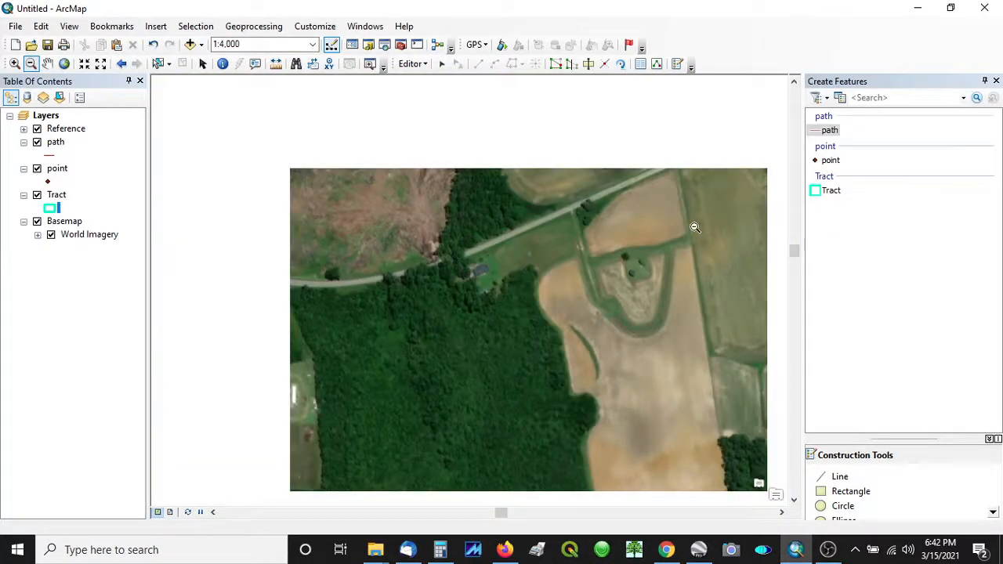
left_click(830, 132)
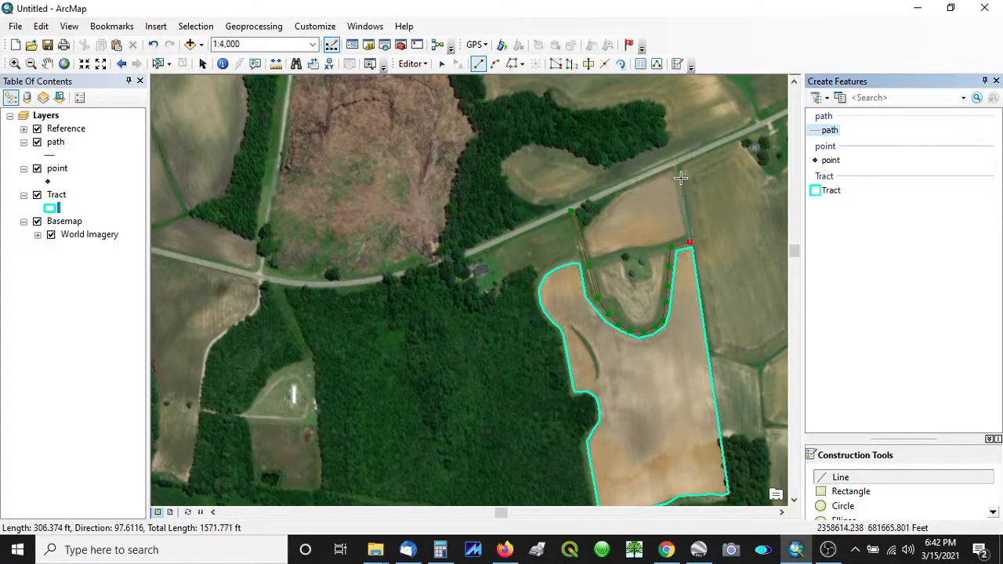
scroll(680, 178, "down", 5)
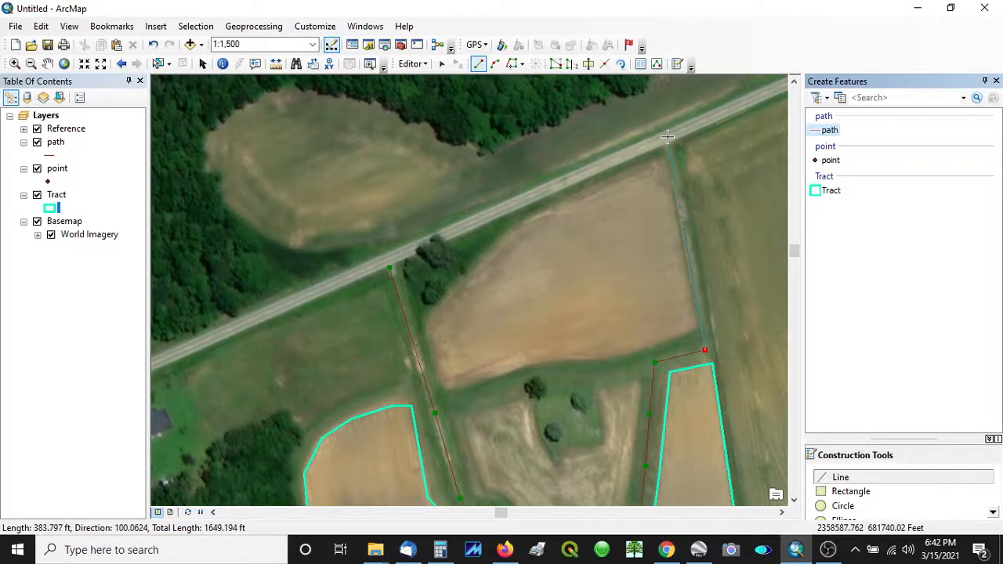
double_click(669, 141)
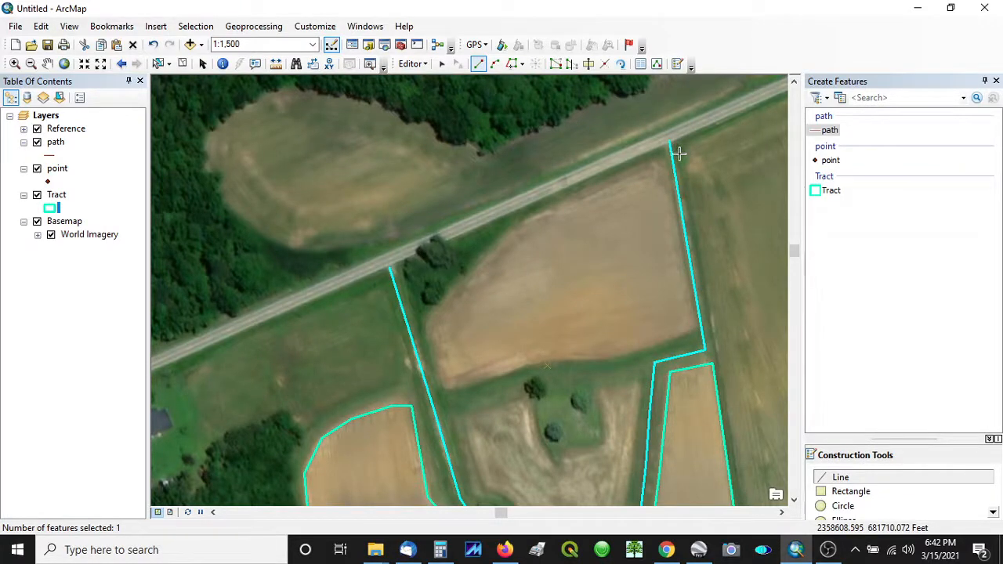
Step: Stop the editing session and save the edits to the path layer
left_click(413, 64)
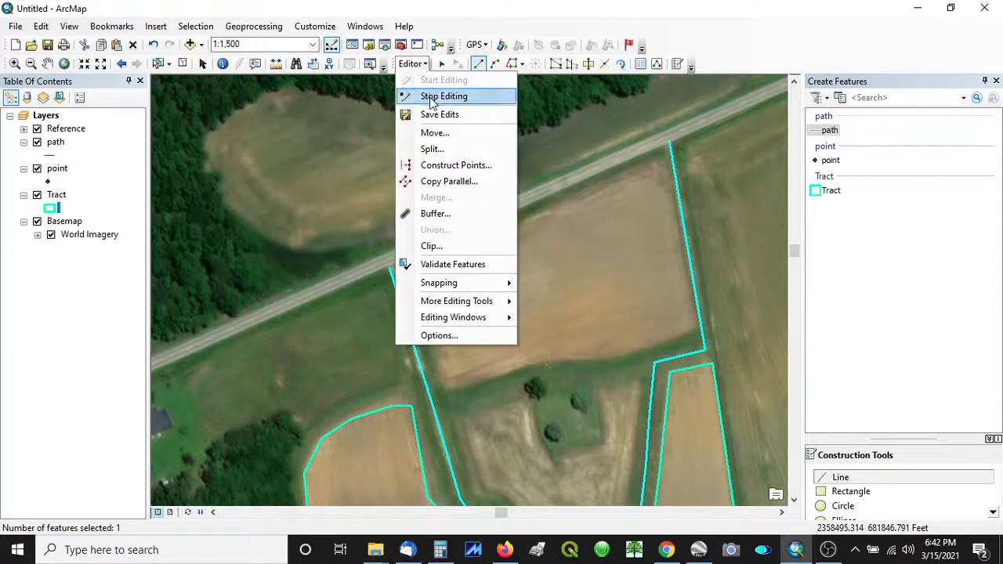
left_click(430, 97)
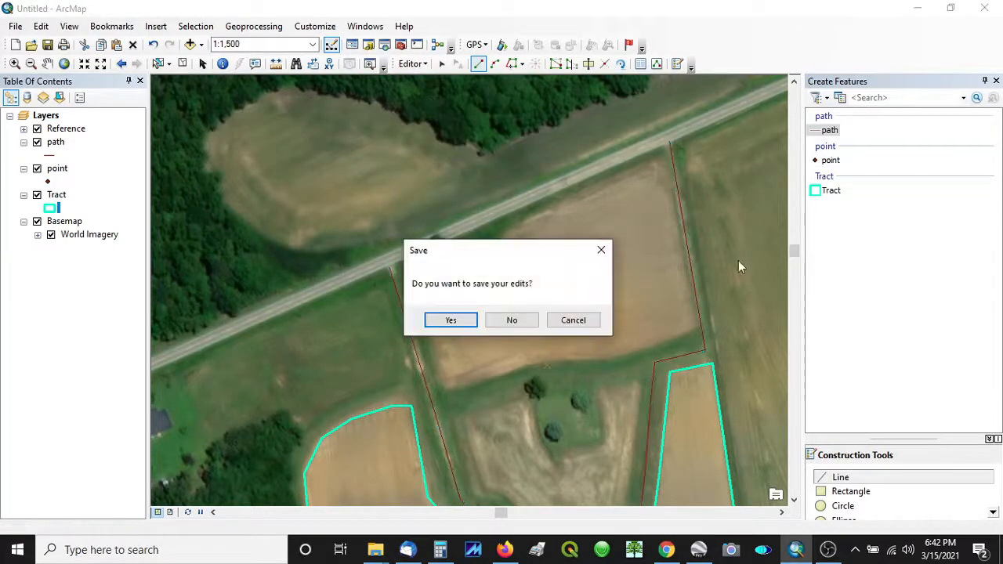
left_click(452, 321)
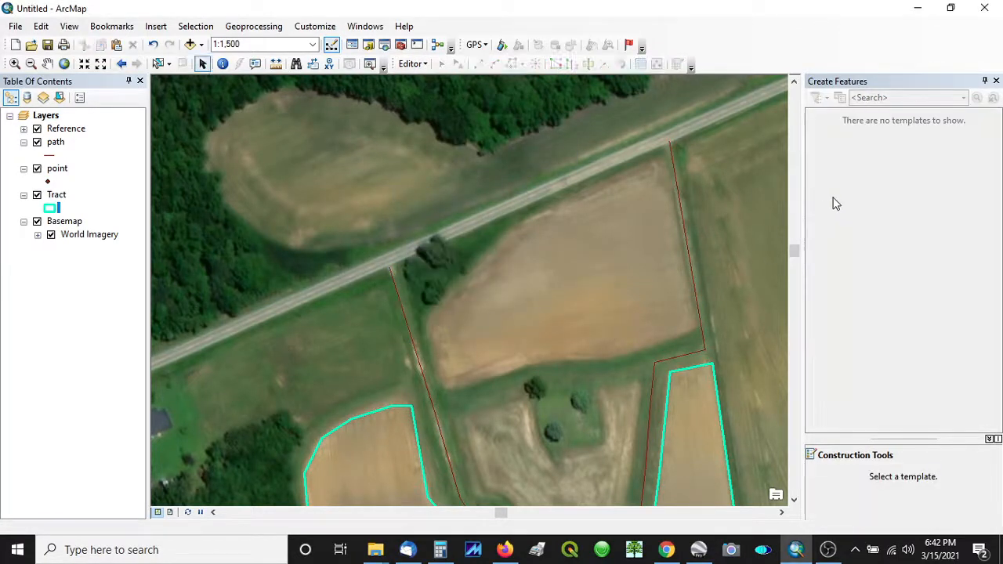
Step: Start a new editing session and place a point feature in the grassy patch among the three trees
left_click(413, 64)
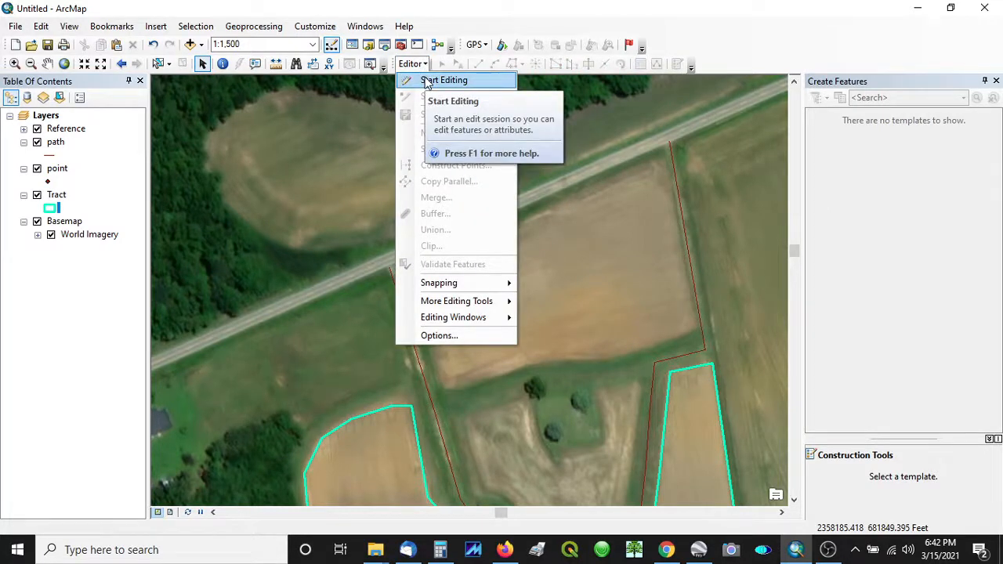
left_click(444, 80)
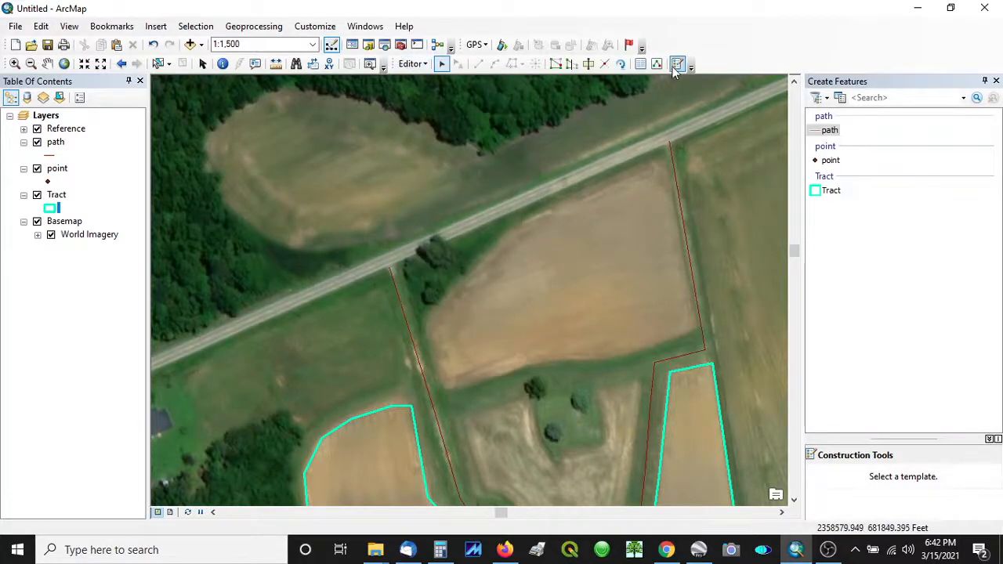
left_click(827, 161)
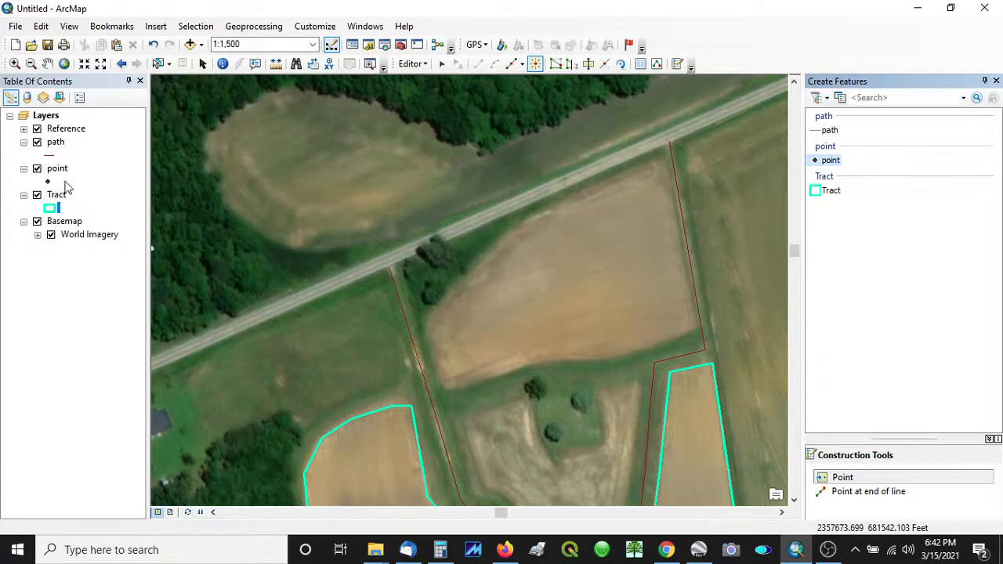
left_click(574, 430)
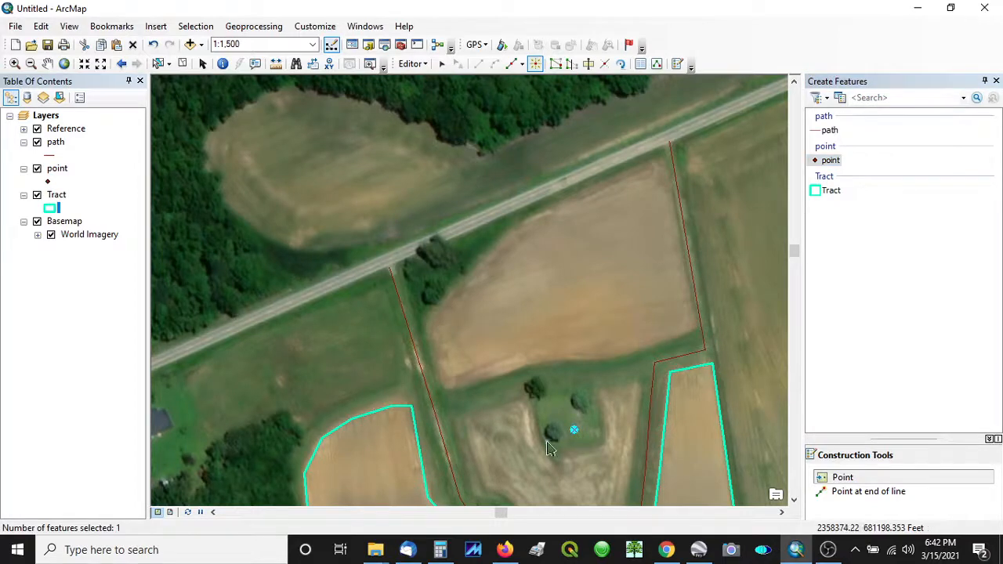
Step: Change the point layer's symbol to the green Octagon 2 marker
left_click(48, 182)
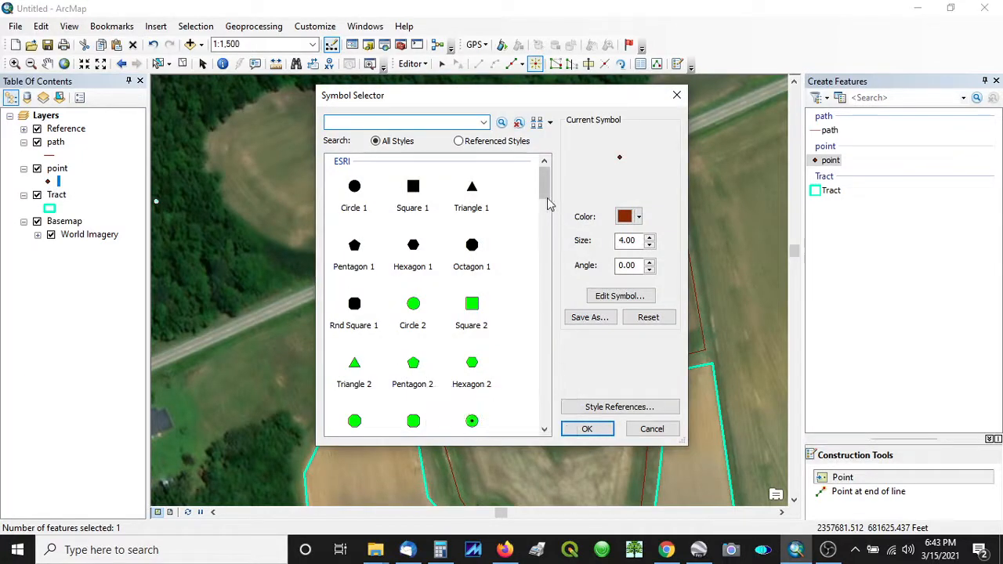
left_click_drag(546, 177, 547, 206)
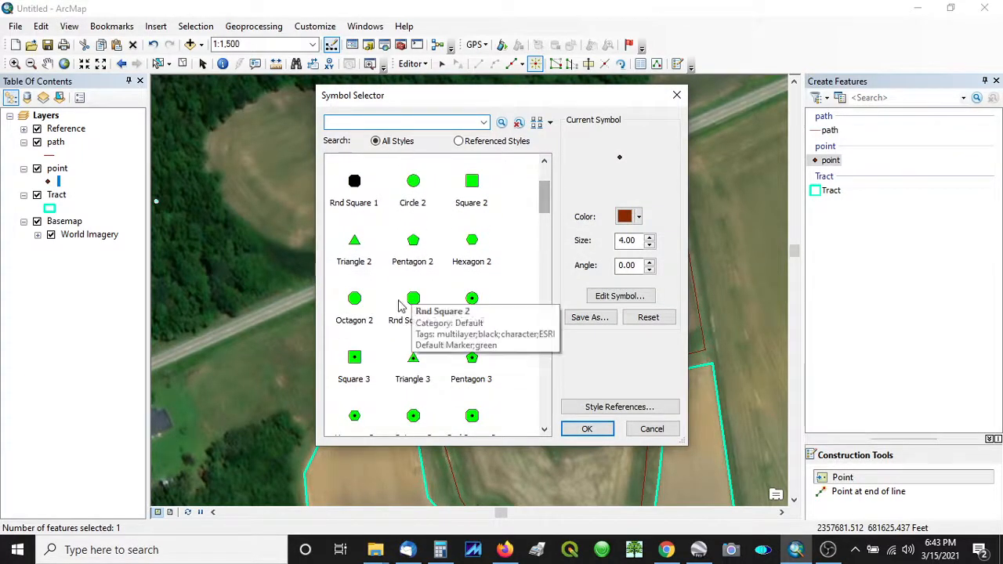
left_click(354, 303)
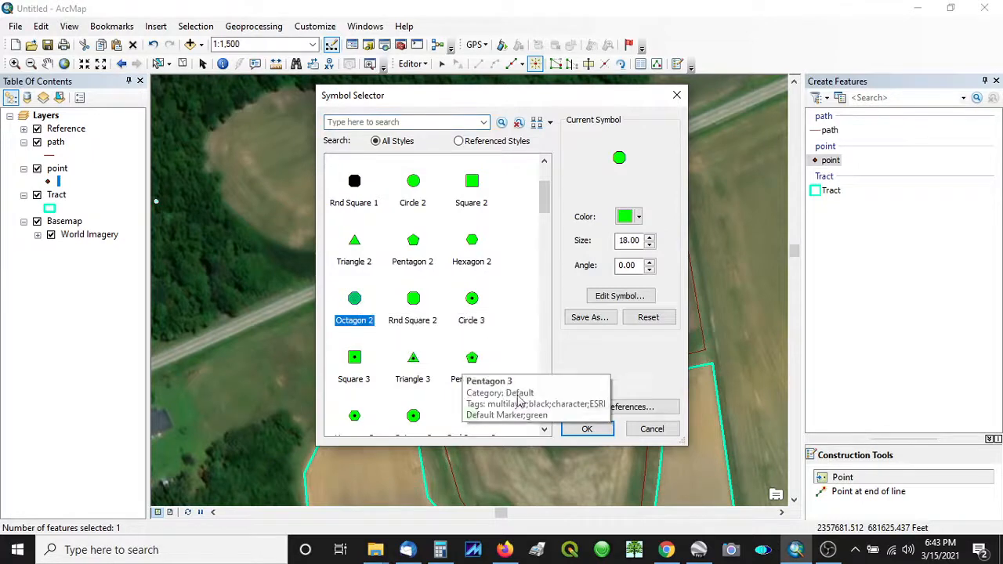
left_click(584, 430)
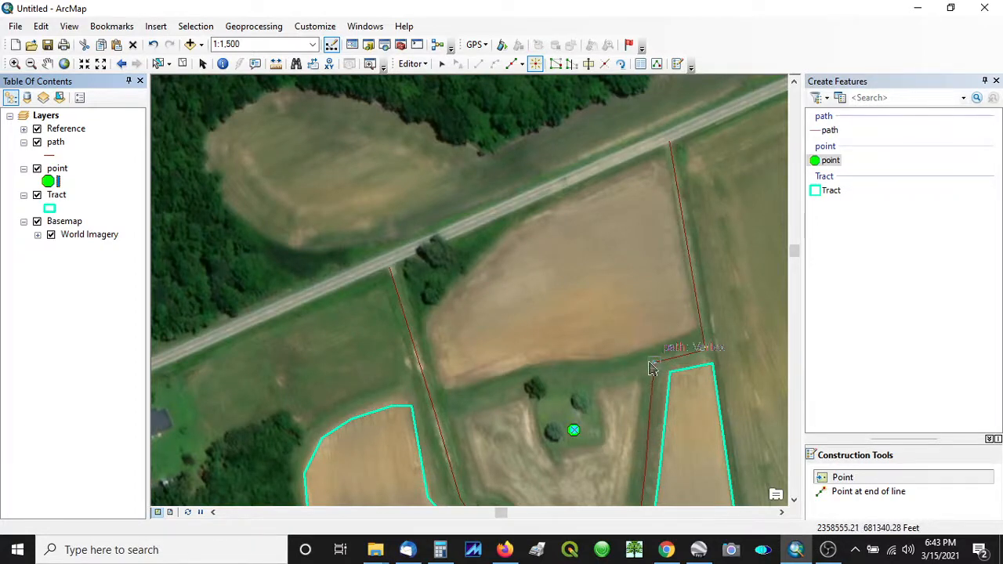
Step: Stop the editing session and save the edits to the point layer
scroll(647, 368, "down", 3)
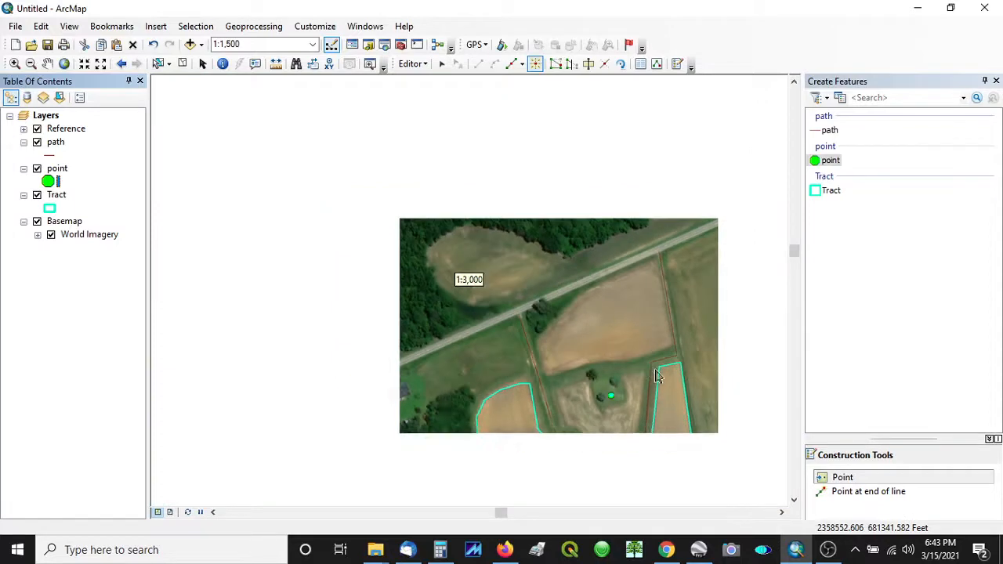
scroll(656, 377, "down", 2)
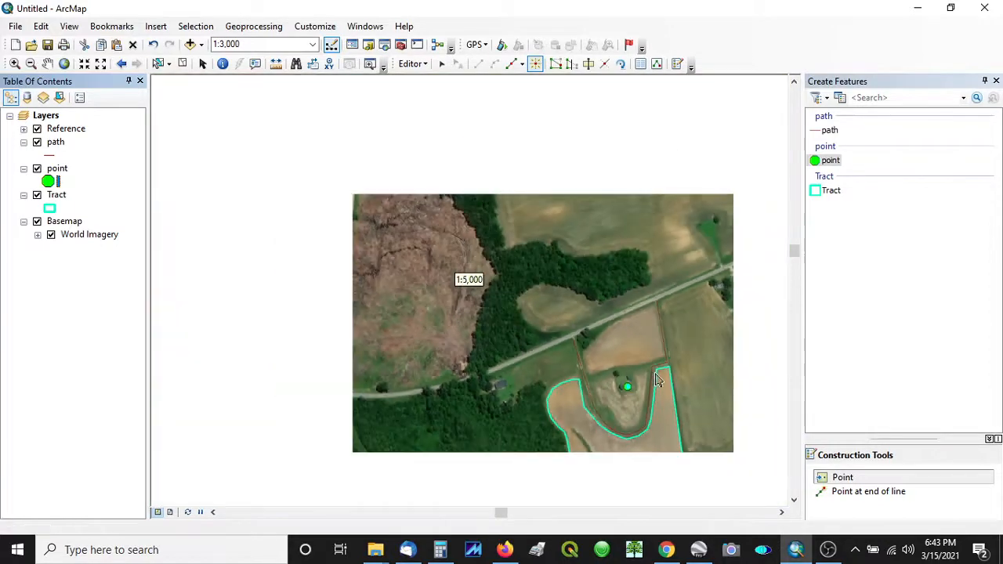
left_click(48, 64)
left_click_drag(627, 409, 514, 233)
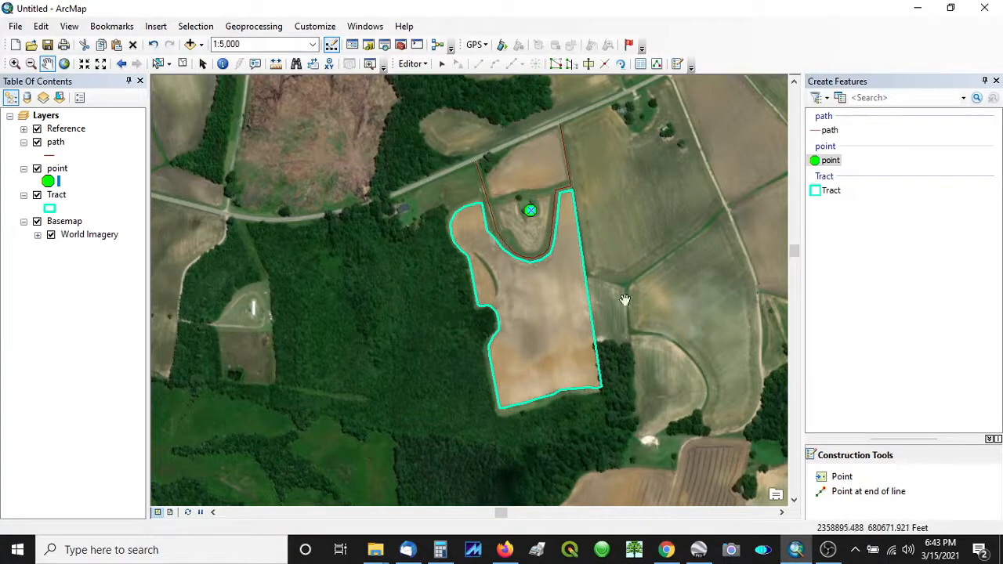
left_click(413, 65)
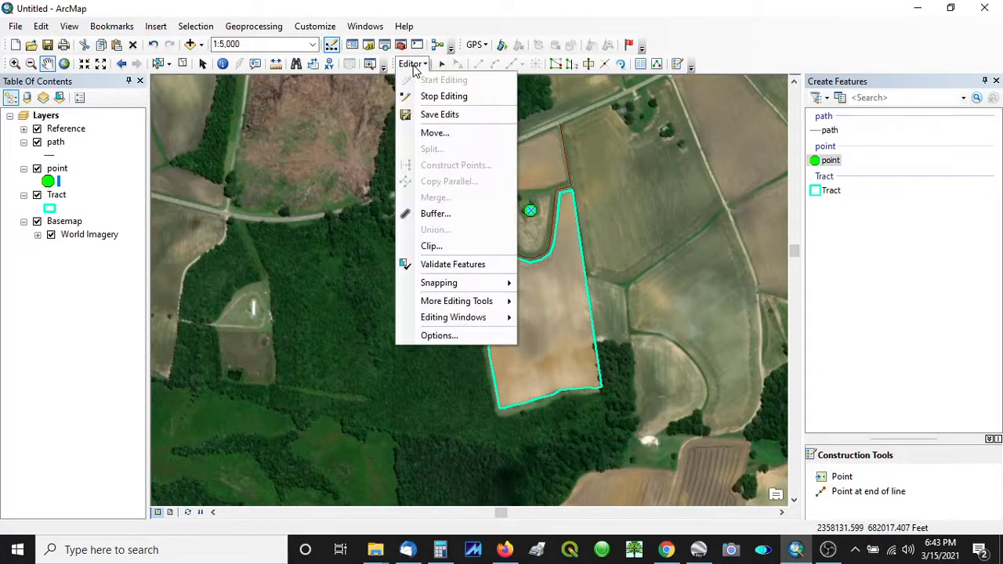
left_click(434, 97)
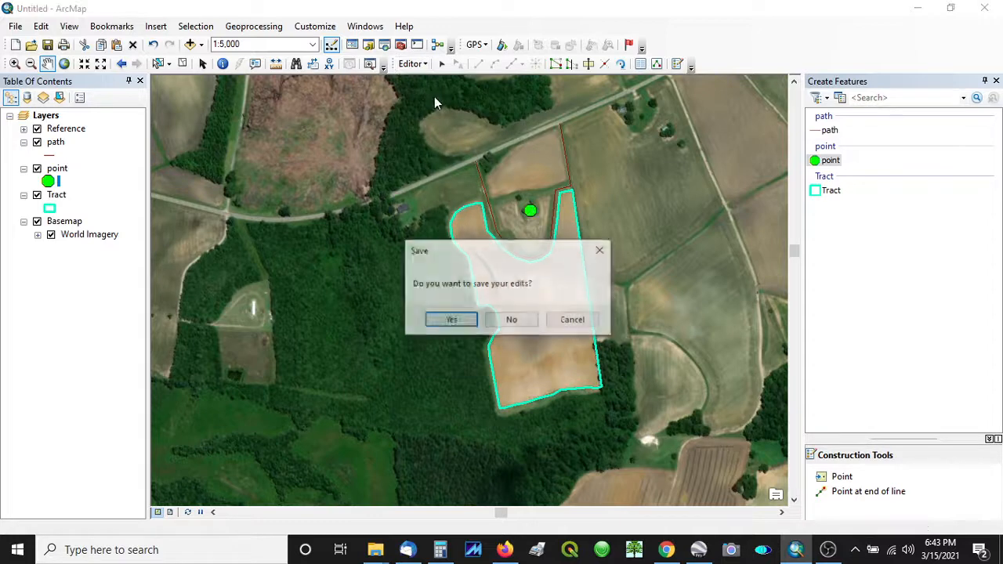
left_click(448, 321)
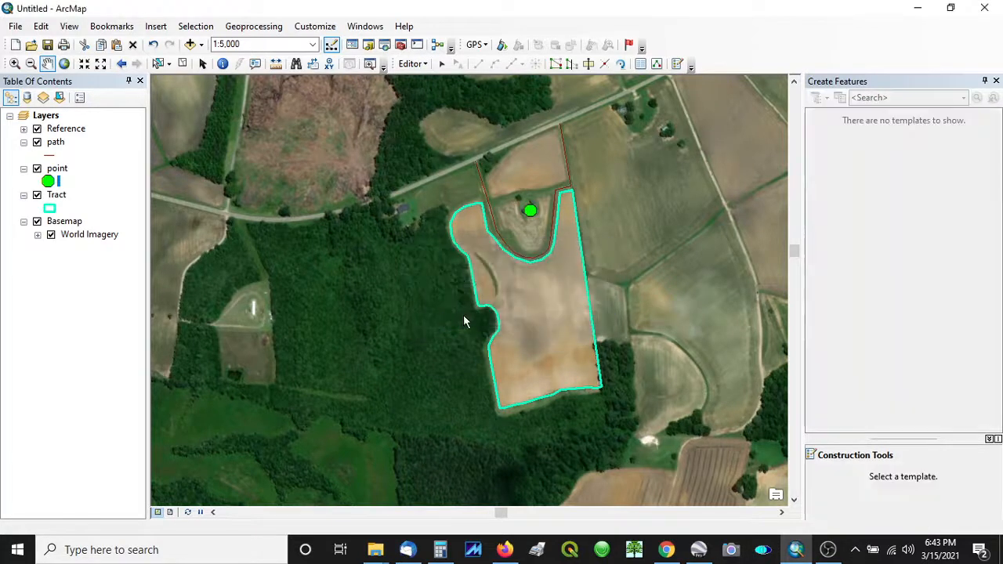
Step: Save the map document as Field in the Forestry 215 folder on the desktop
left_click(16, 29)
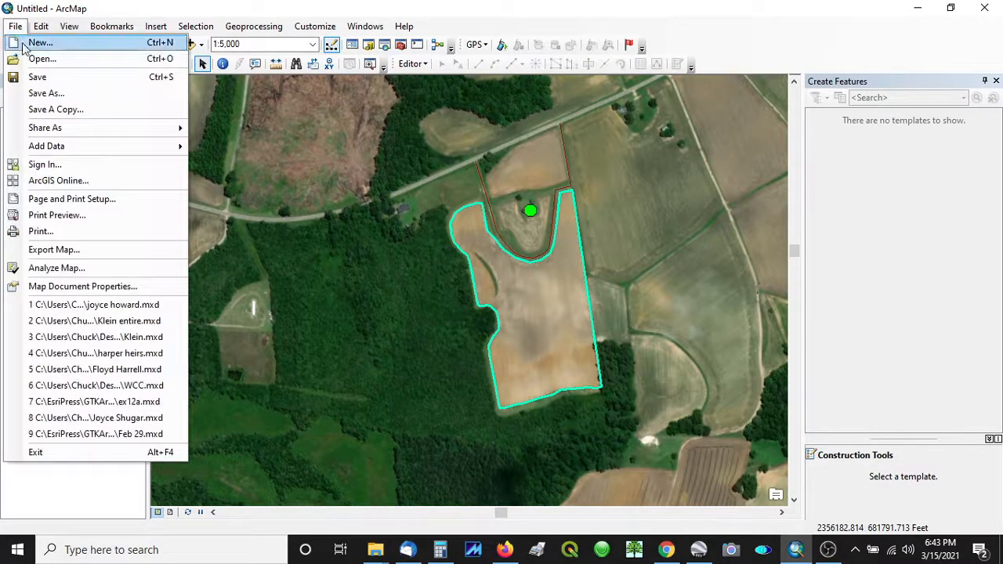
left_click(44, 94)
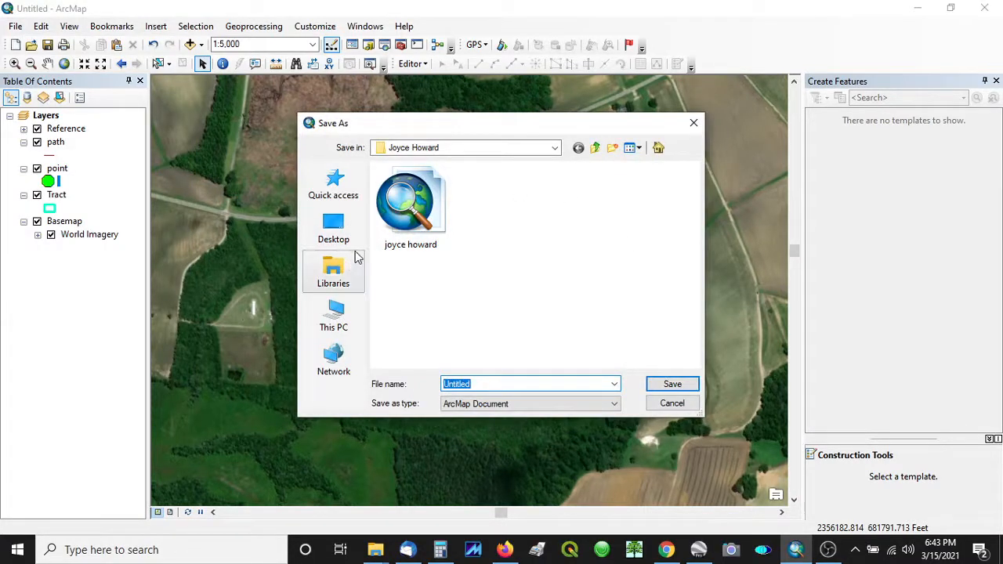
left_click(334, 227)
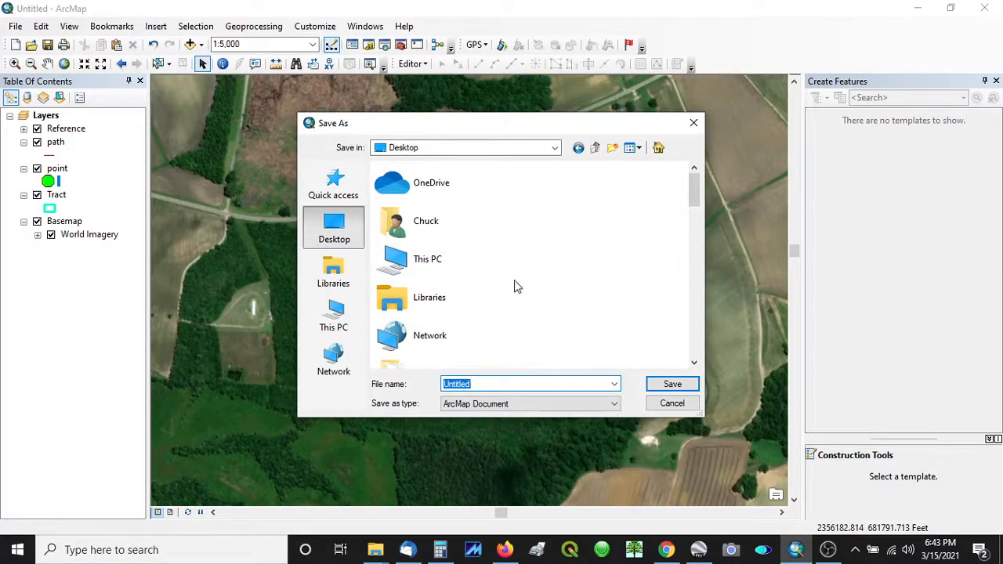
scroll(492, 287, "down", 6)
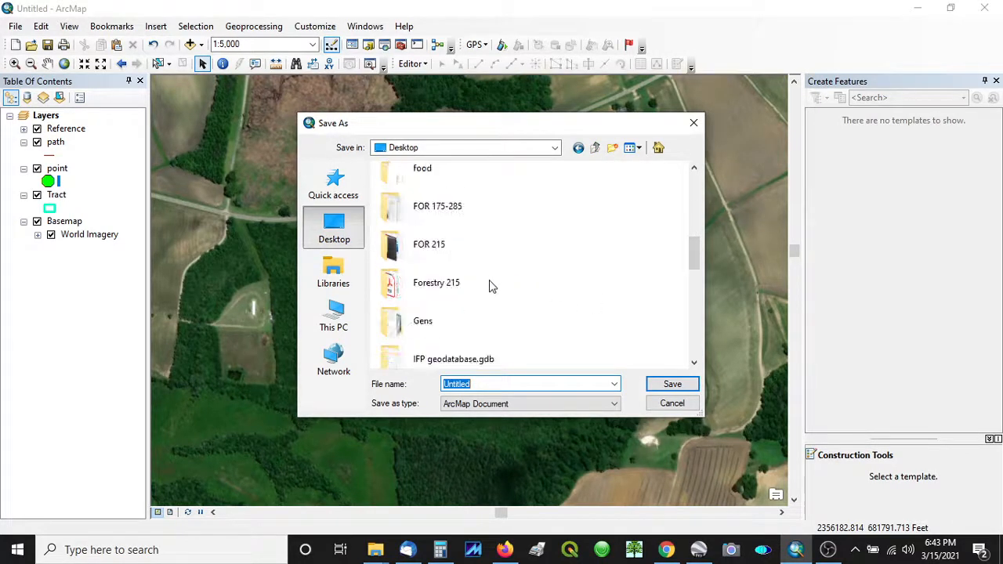
double_click(430, 282)
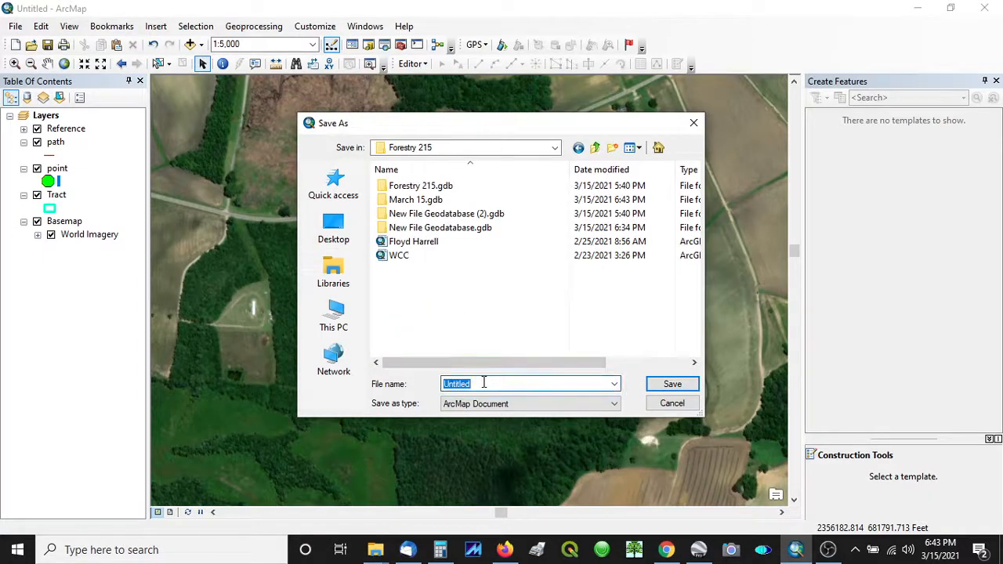
type("Field")
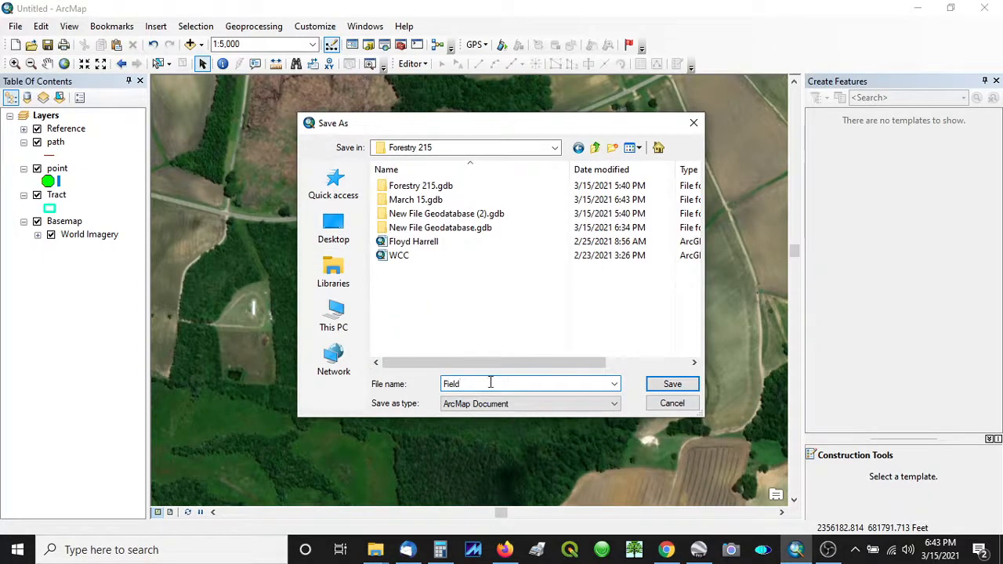
left_click(667, 383)
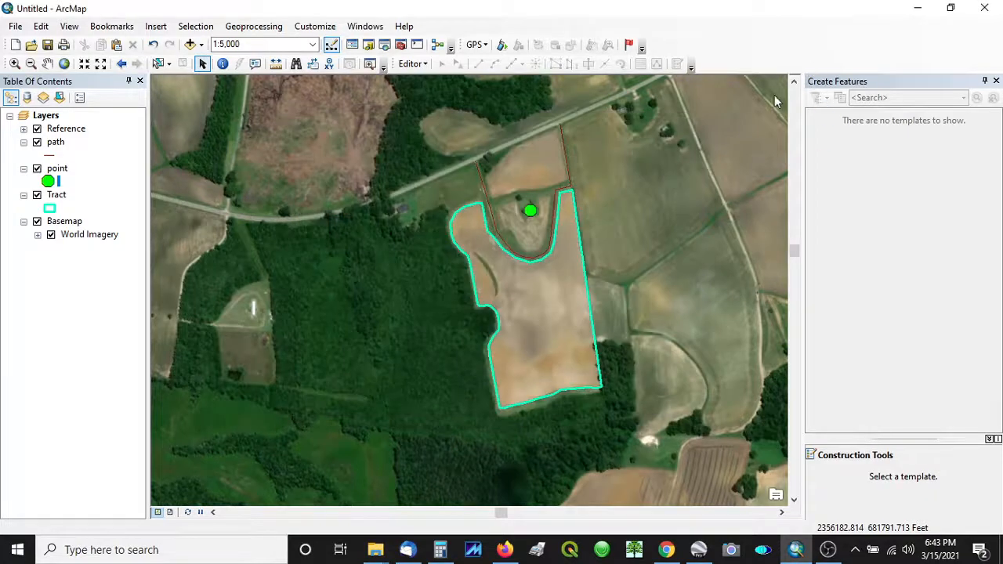
left_click(918, 9)
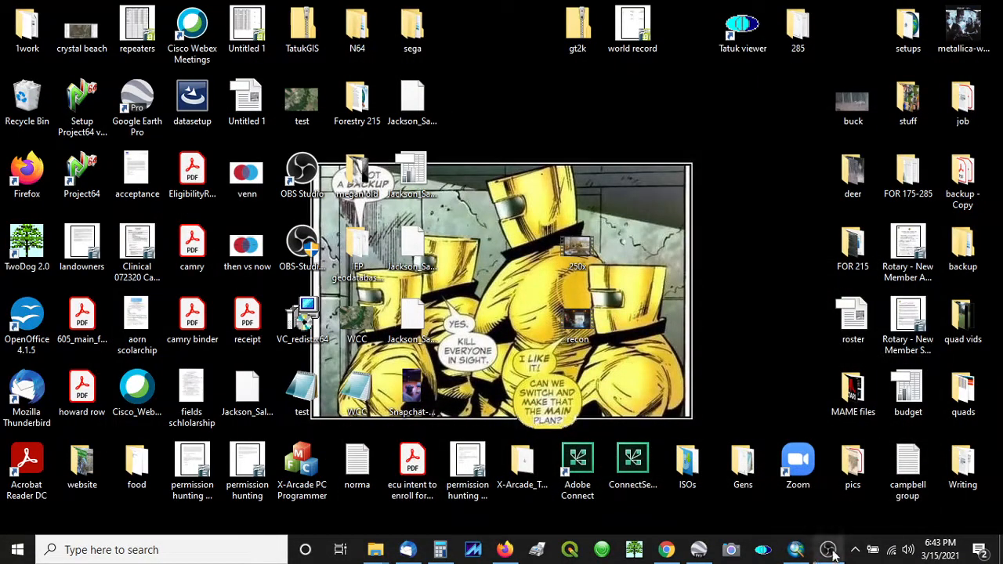
mouse_move(832, 554)
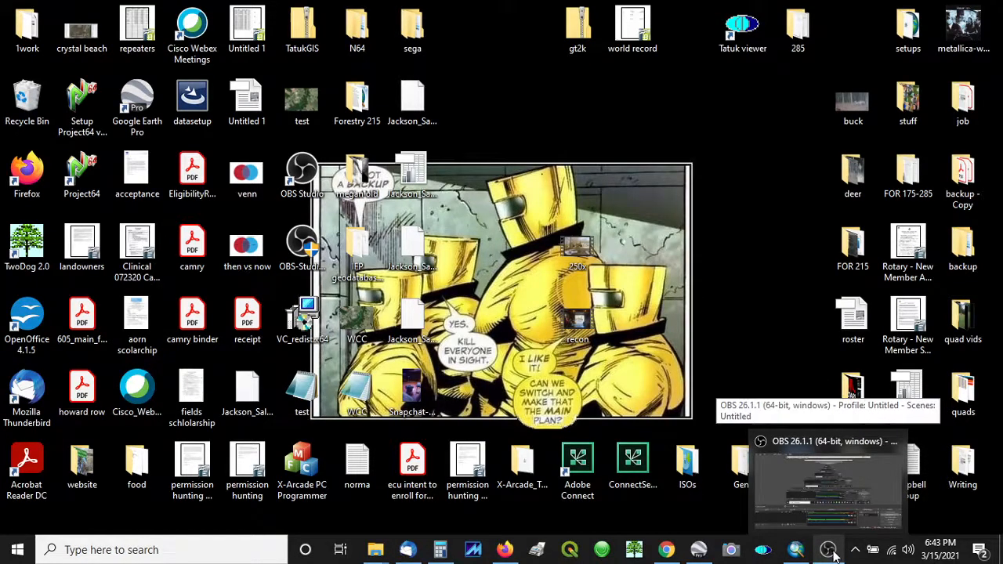
left_click(795, 549)
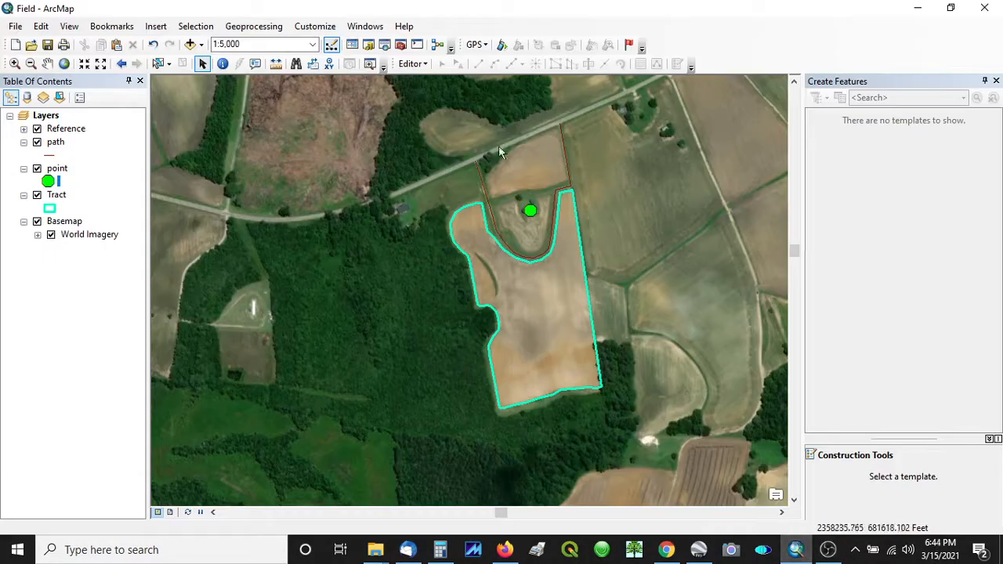
Step: Start a new editing session with the tract's southern boundary in view
scroll(533, 227, "down", 5)
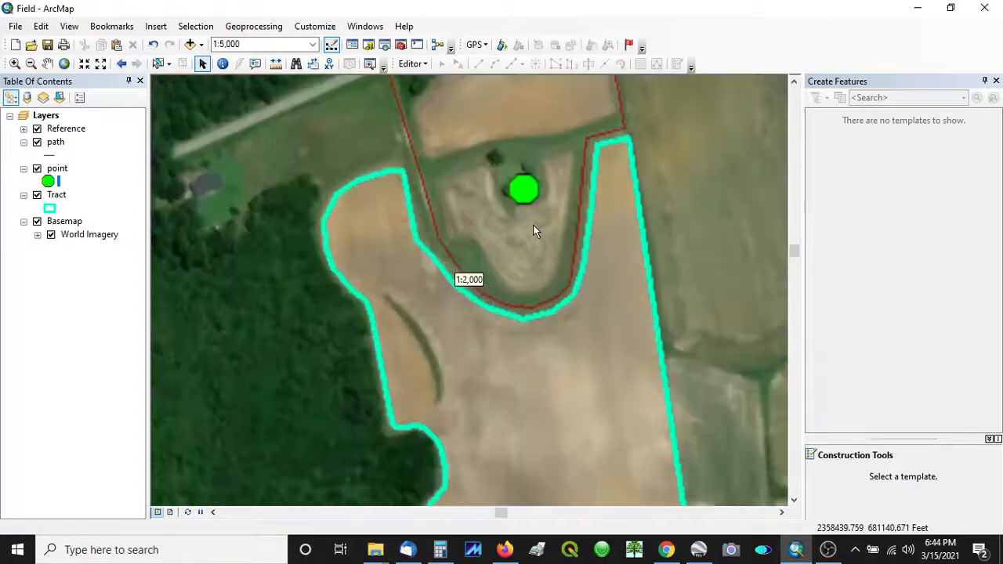
scroll(523, 206, "down", 2)
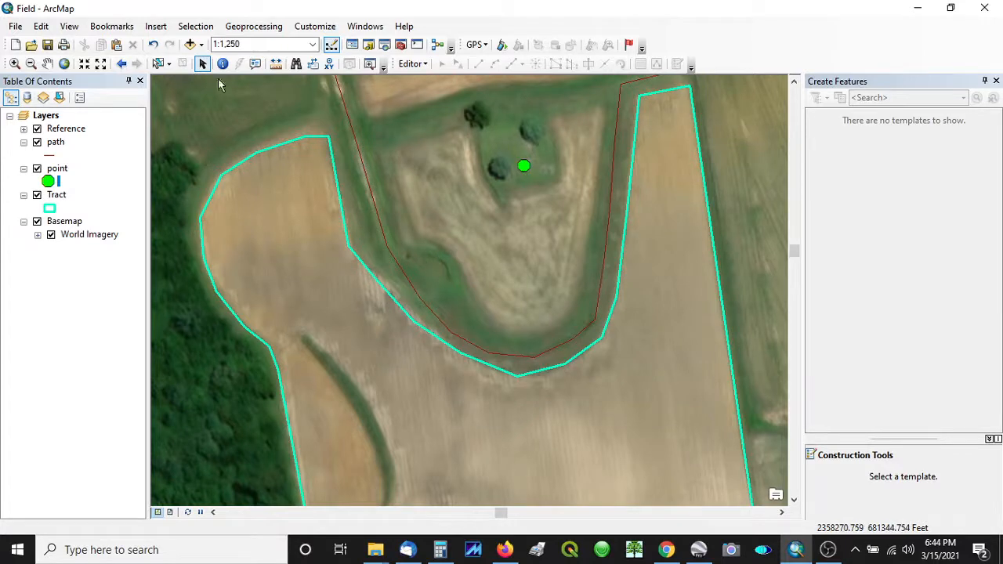
left_click(47, 64)
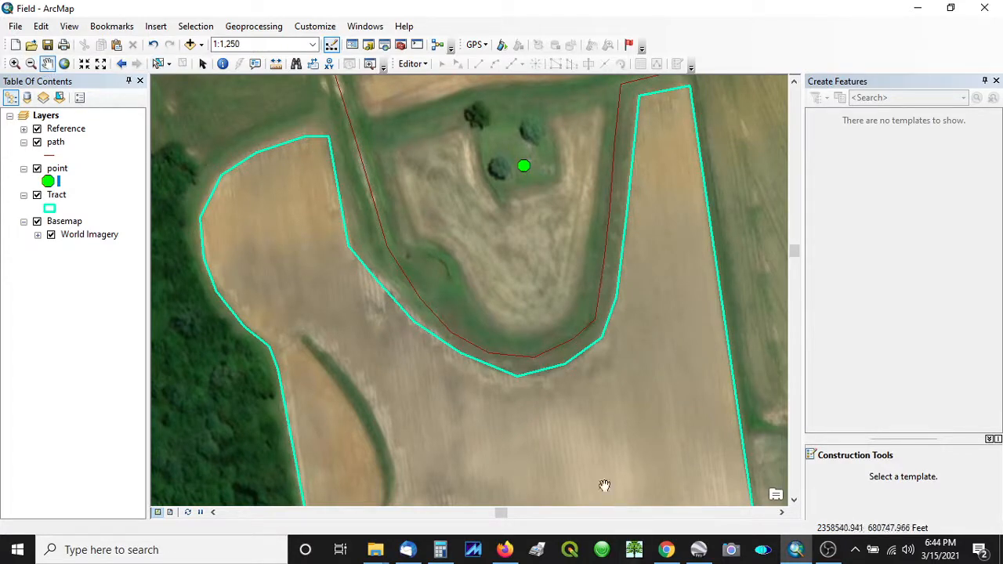
left_click_drag(598, 481, 535, 148)
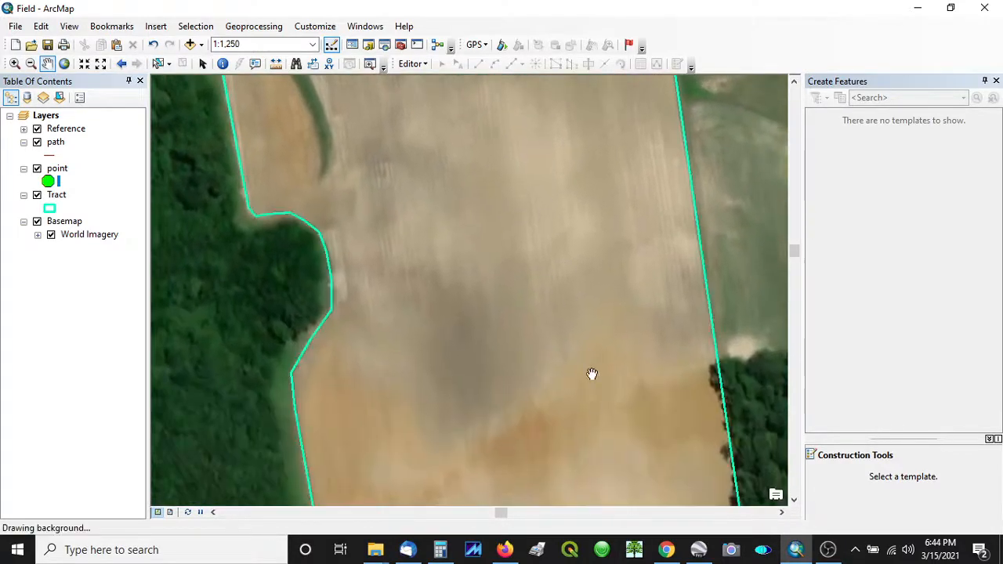
left_click_drag(595, 407, 535, 126)
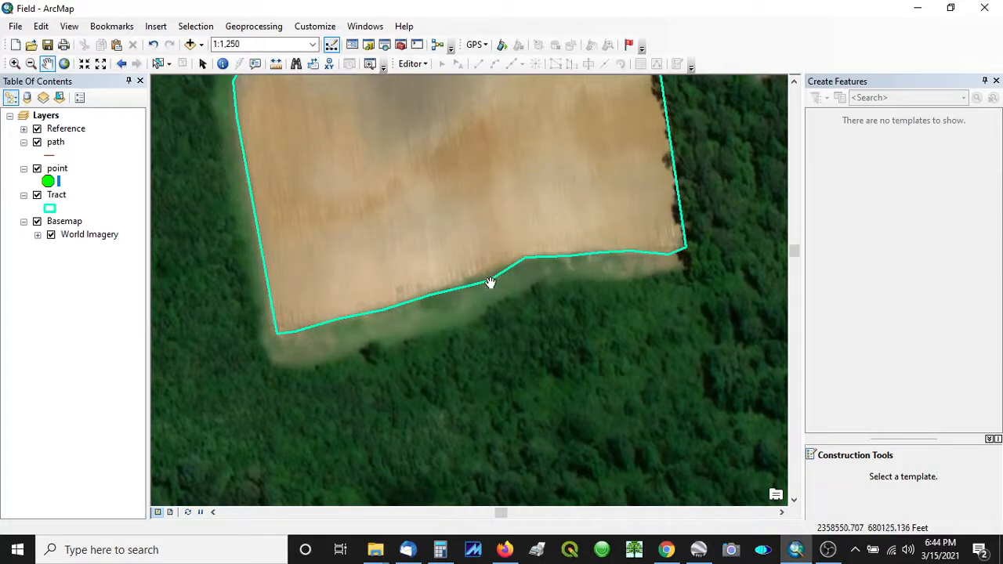
left_click(413, 64)
left_click(423, 80)
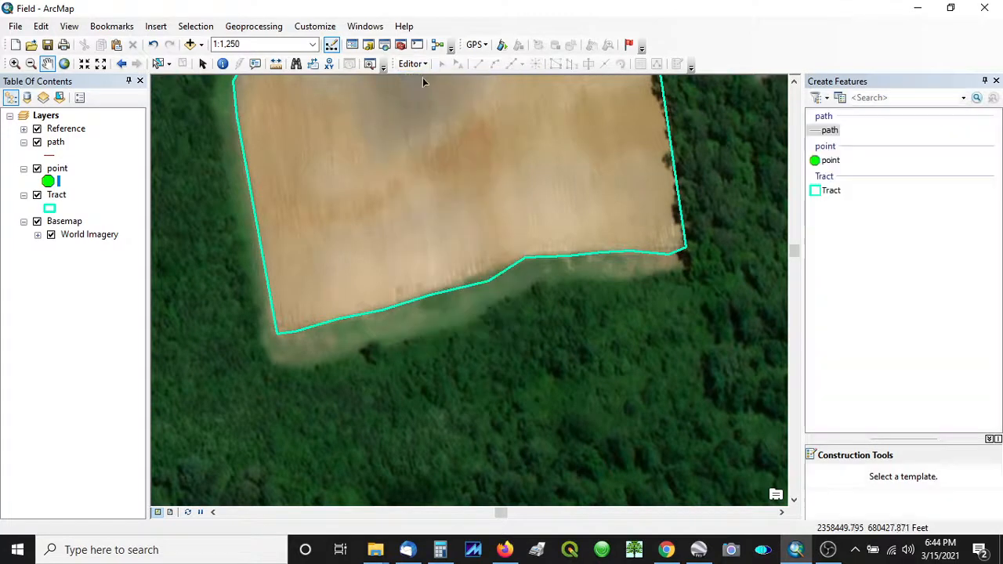
left_click(827, 191)
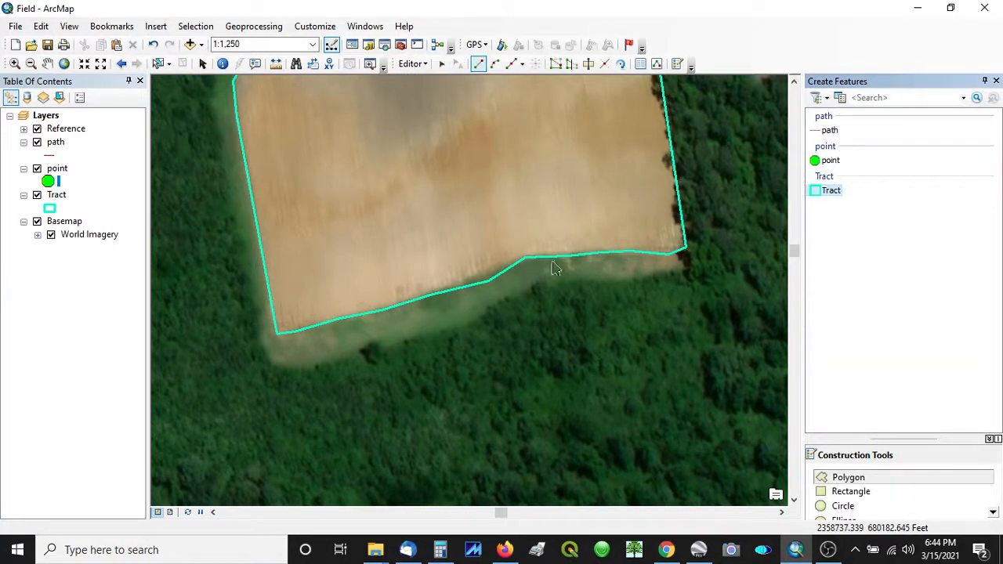
left_click(556, 64)
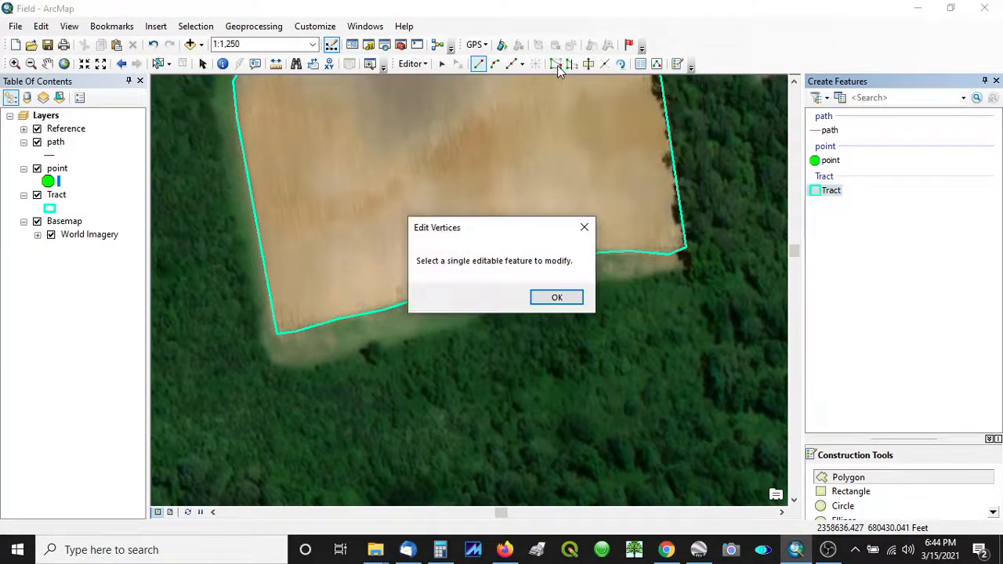
left_click(554, 298)
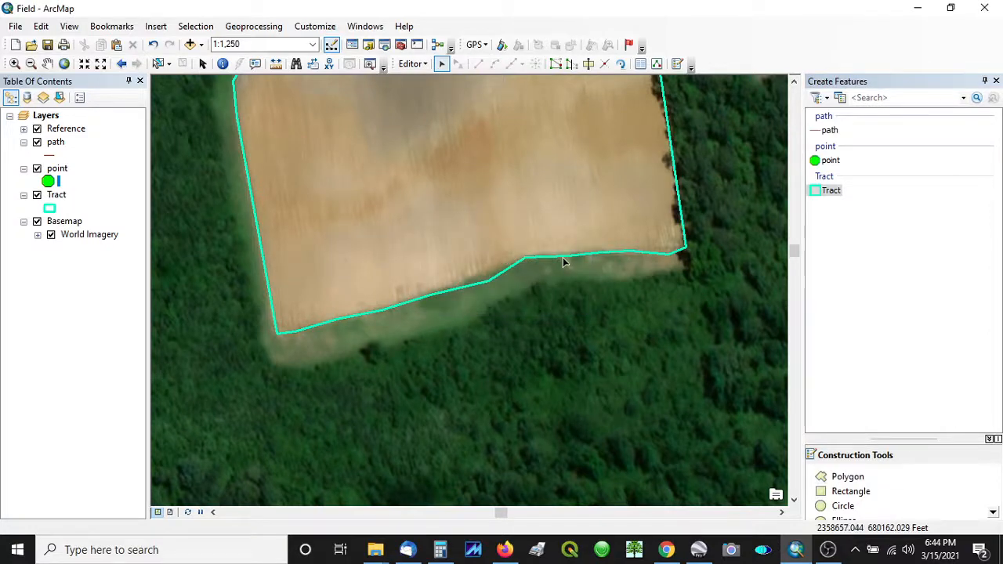
Step: Select the tract polygon and move the sagging vertex midway along its southern boundary slightly north to smooth the edge
left_click(563, 260)
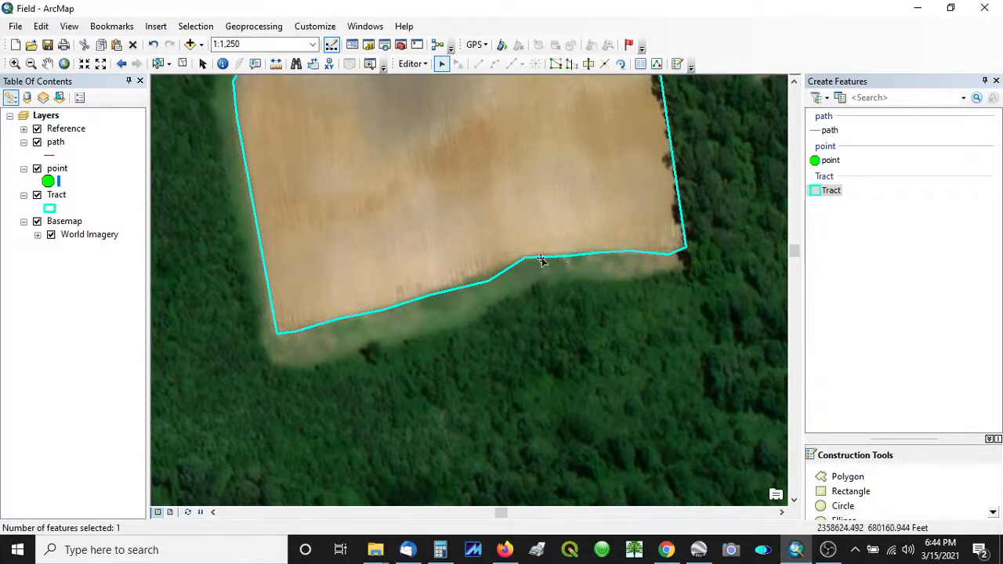
left_click(531, 259)
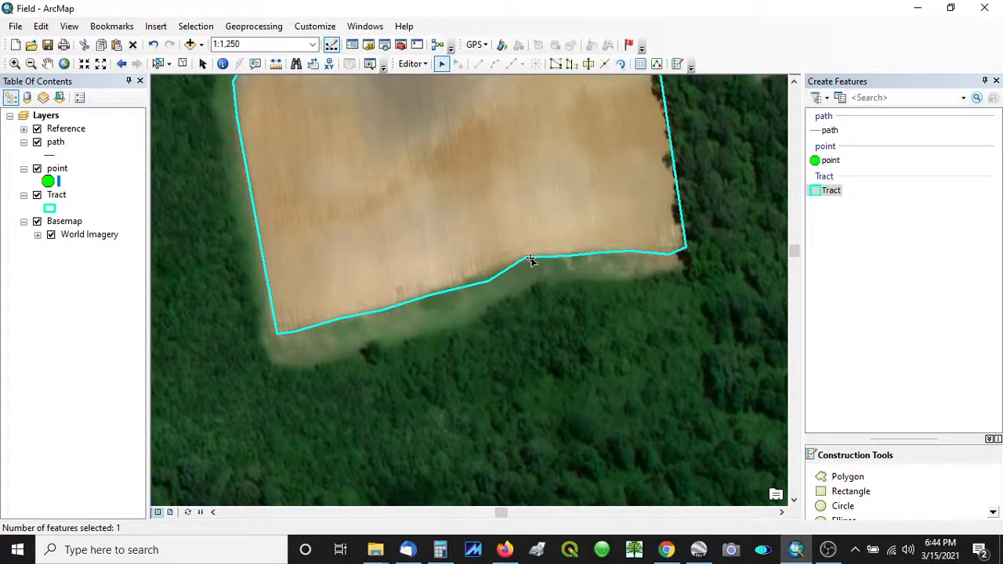
left_click(555, 64)
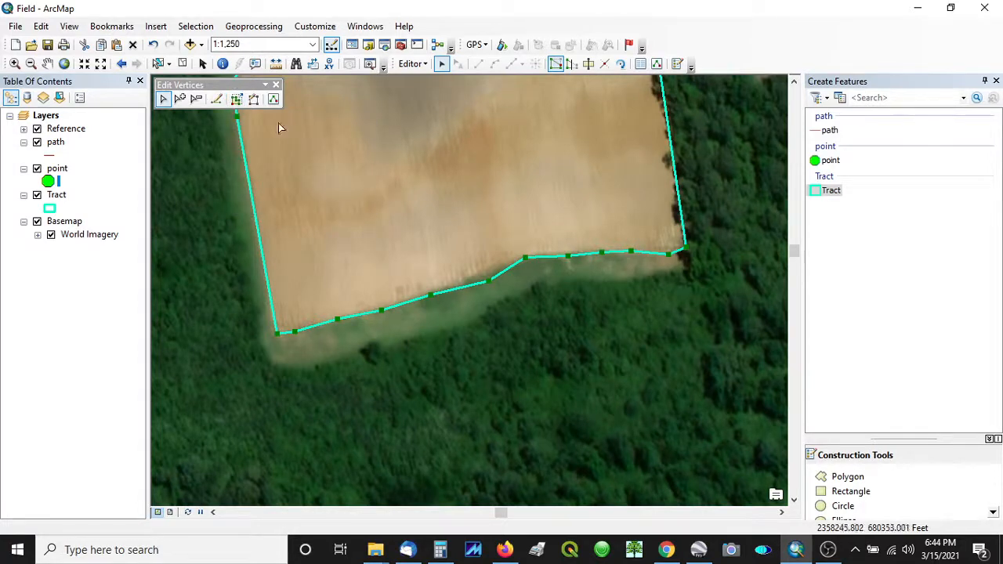
left_click(487, 280)
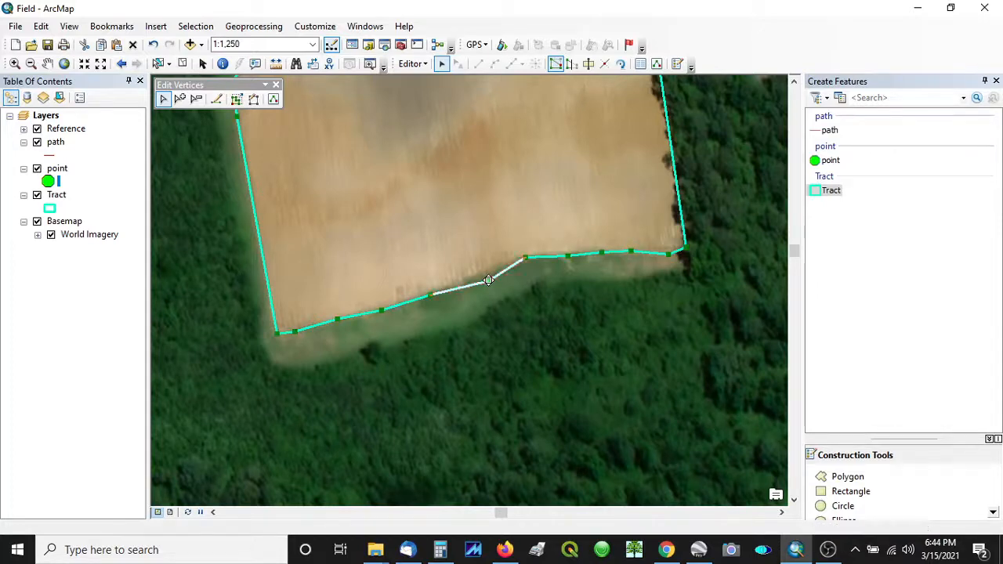
left_click_drag(487, 276, 485, 272)
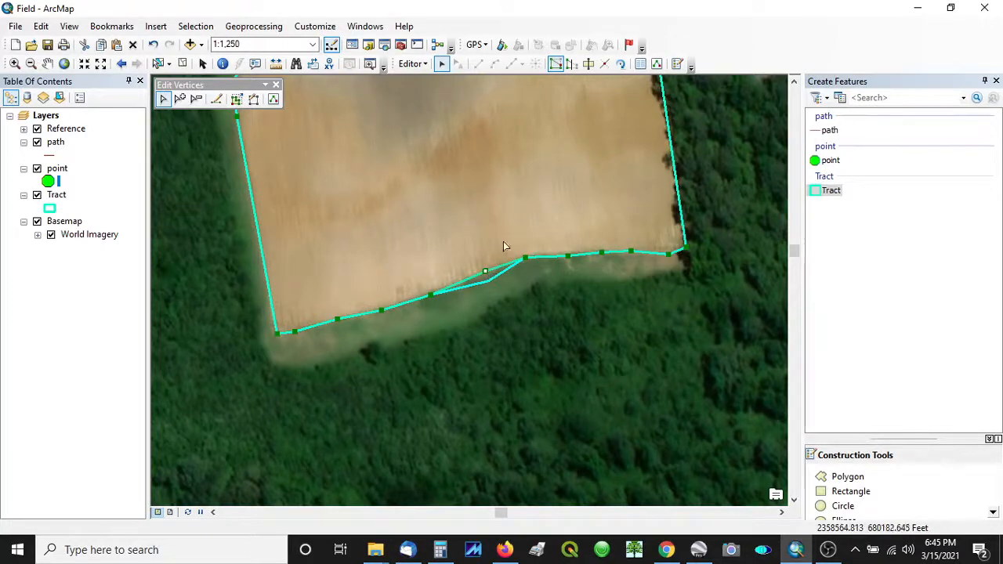
left_click(553, 66)
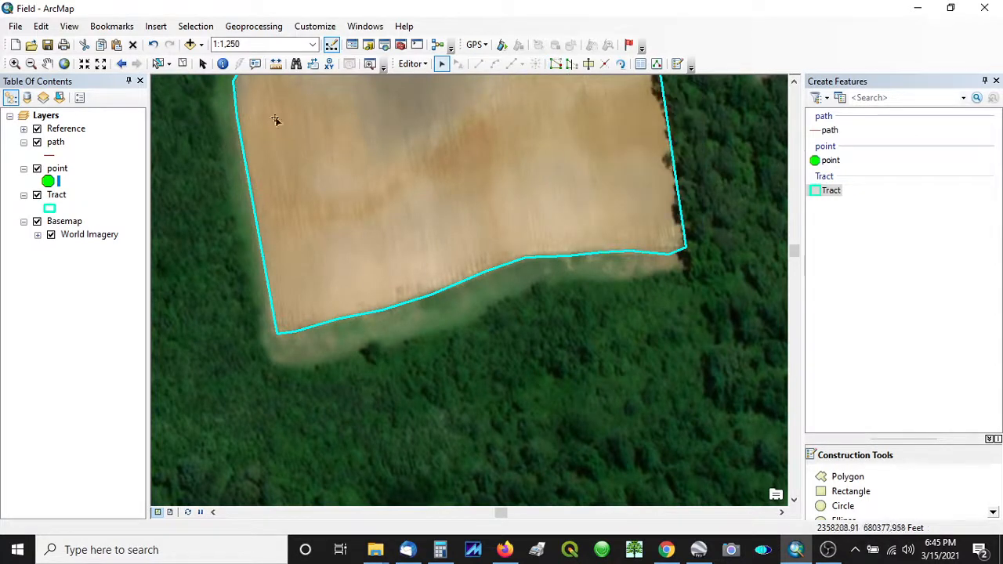
Step: Examine the tract boundary from its southern edge north to the road and back to the path's southern curve
left_click(47, 64)
left_click_drag(403, 170, 363, 347)
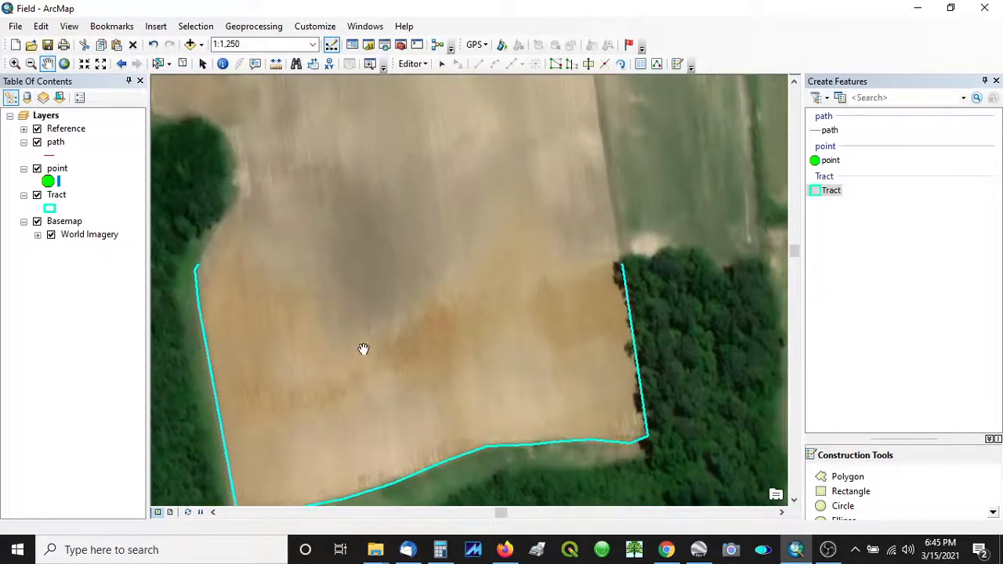
left_click_drag(477, 152, 446, 416)
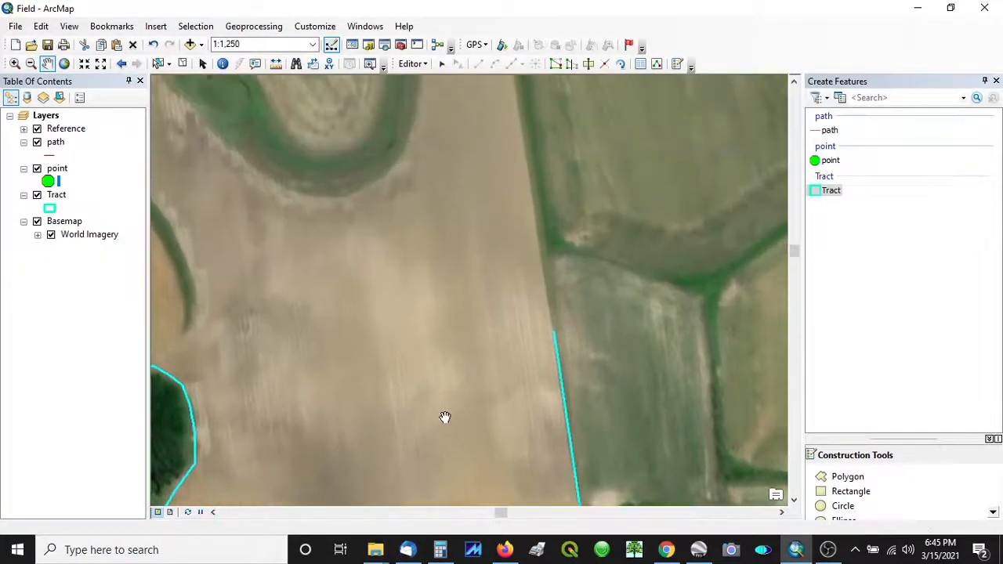
left_click_drag(481, 172, 521, 503)
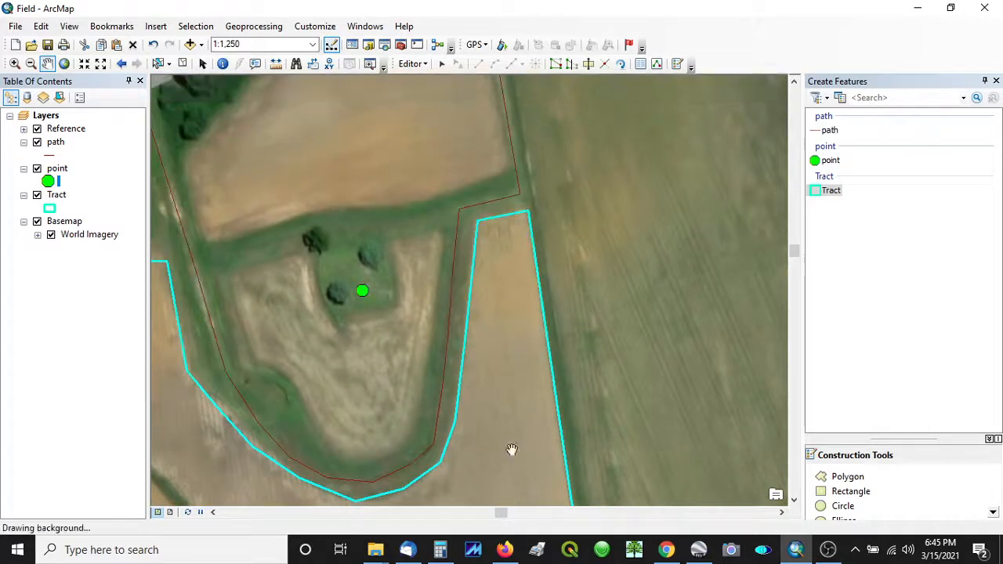
left_click_drag(494, 262, 546, 459)
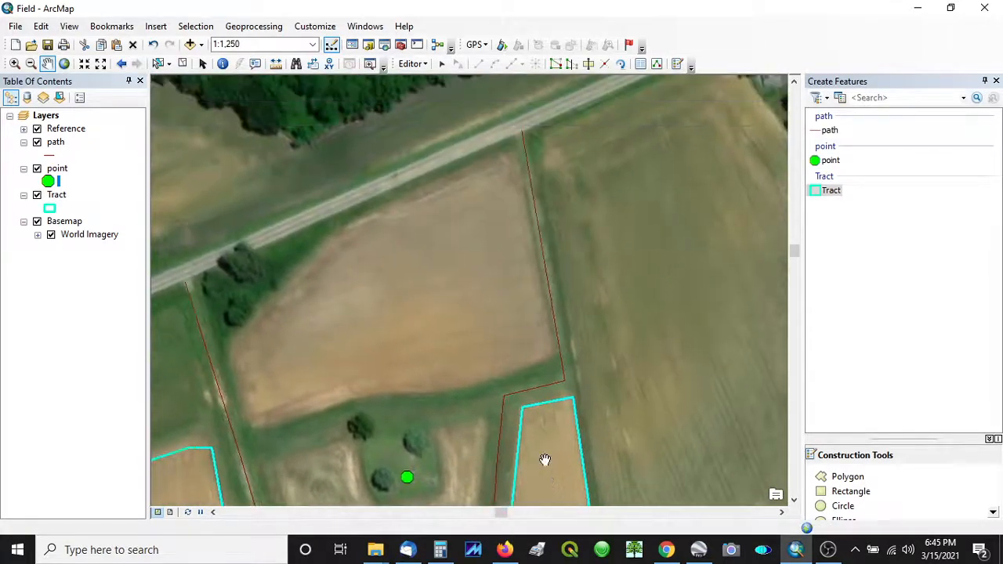
left_click_drag(399, 421, 501, 248)
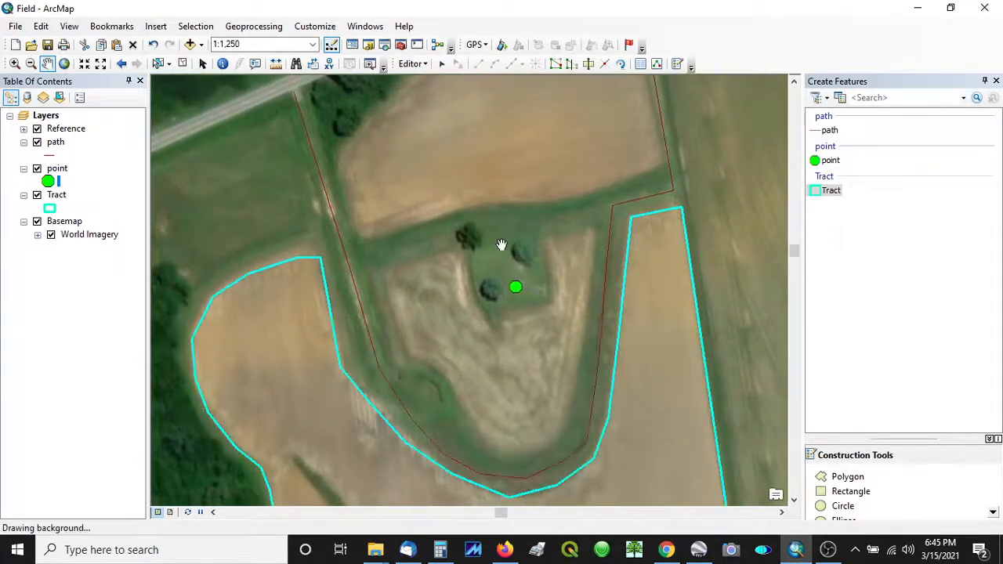
left_click_drag(441, 403, 447, 237)
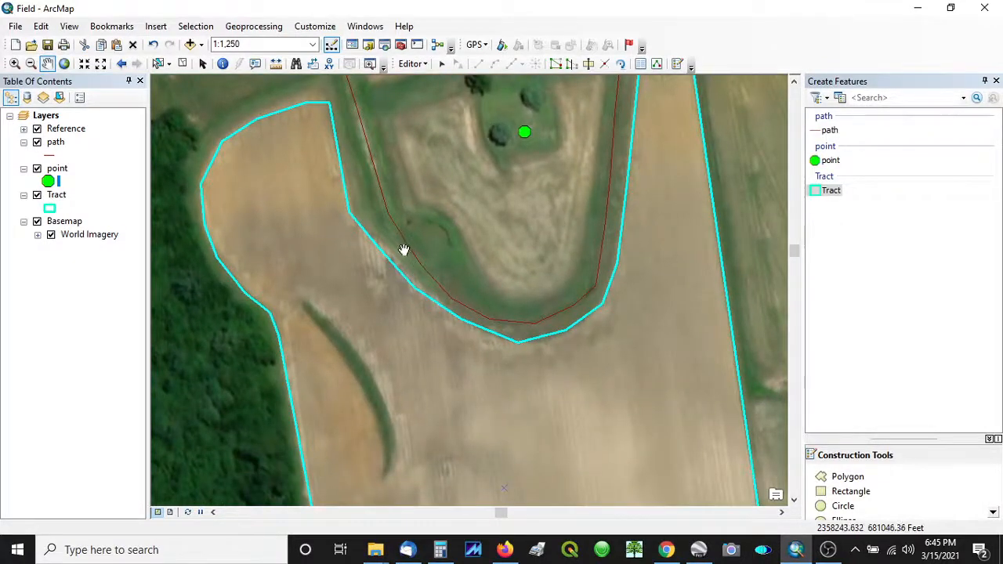
Step: Stop the editing session with the tract edits saved, and start a new editing session
left_click(839, 133)
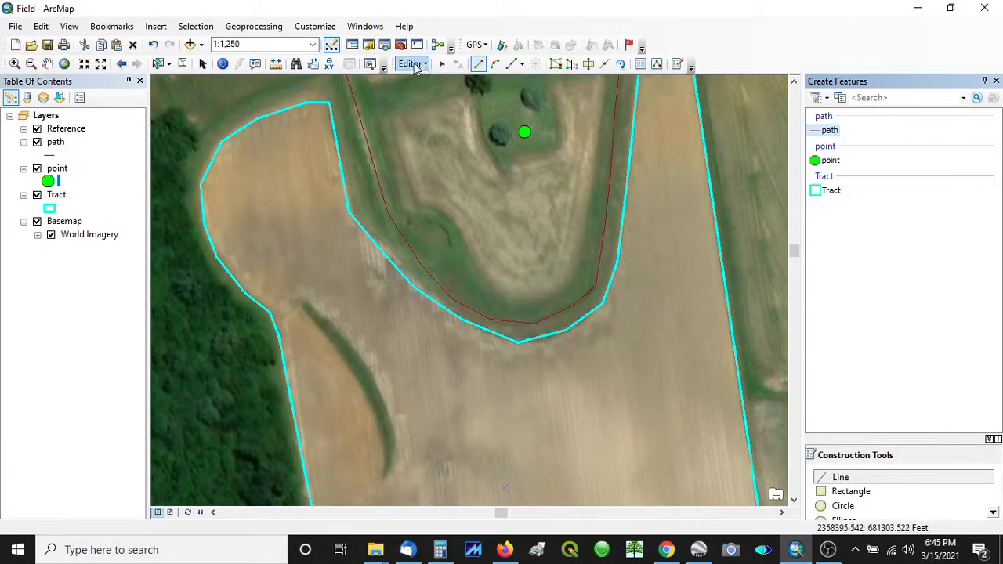
left_click(414, 65)
left_click(443, 95)
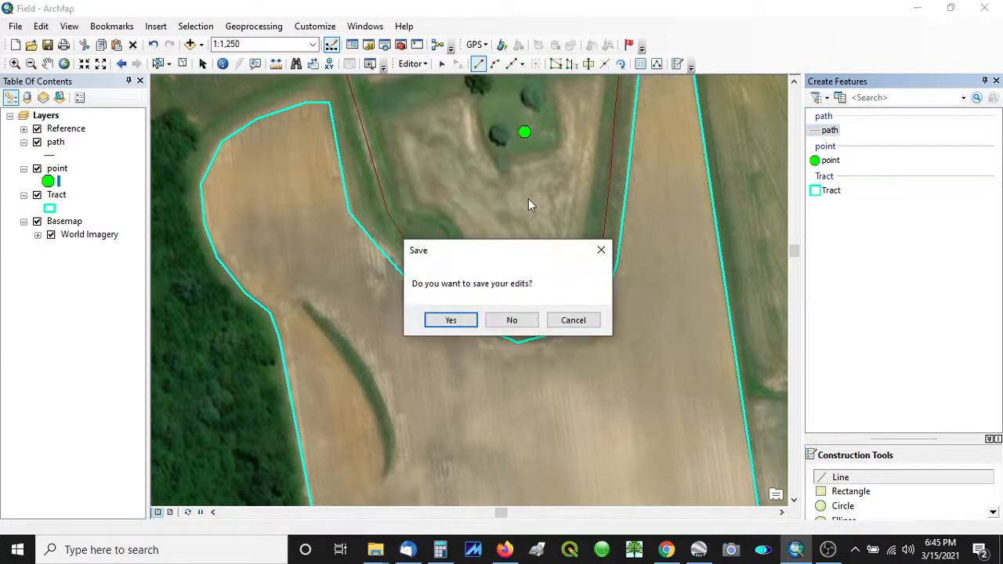
left_click(462, 326)
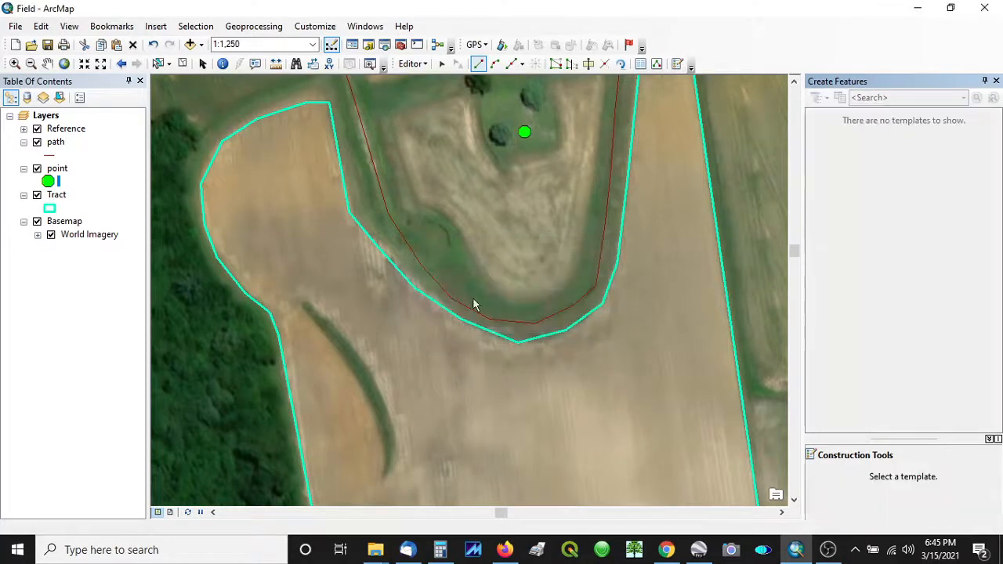
left_click(414, 65)
left_click(427, 82)
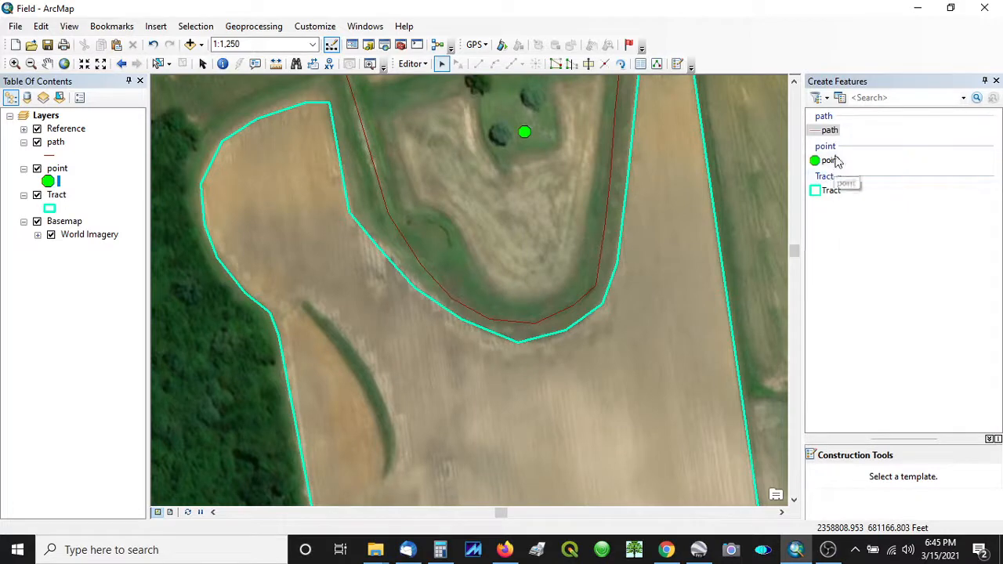
Step: Draw a short straight line in the path layer, running east from the path's southwestern curve into the enclosed field
left_click(829, 130)
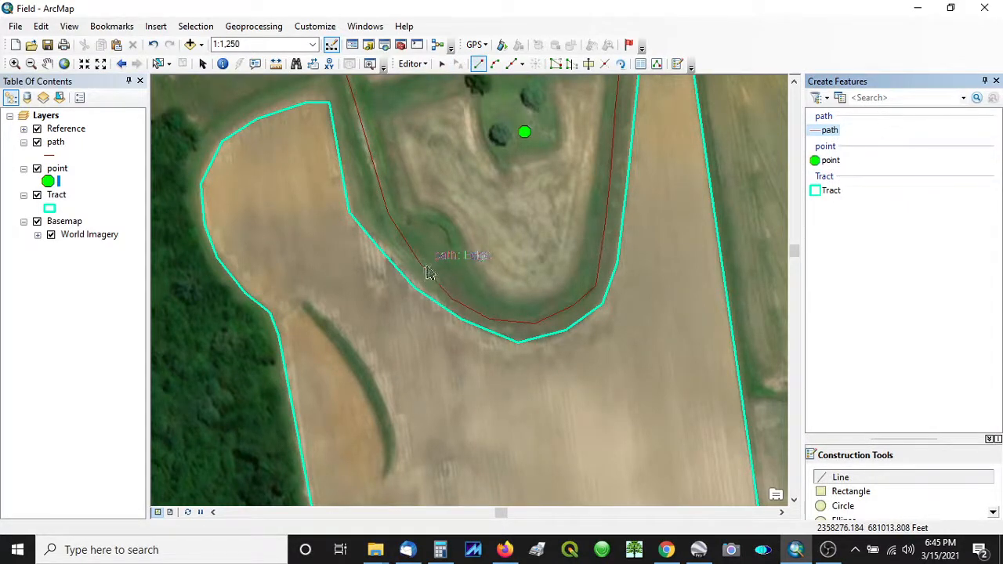
left_click(423, 63)
left_click(422, 65)
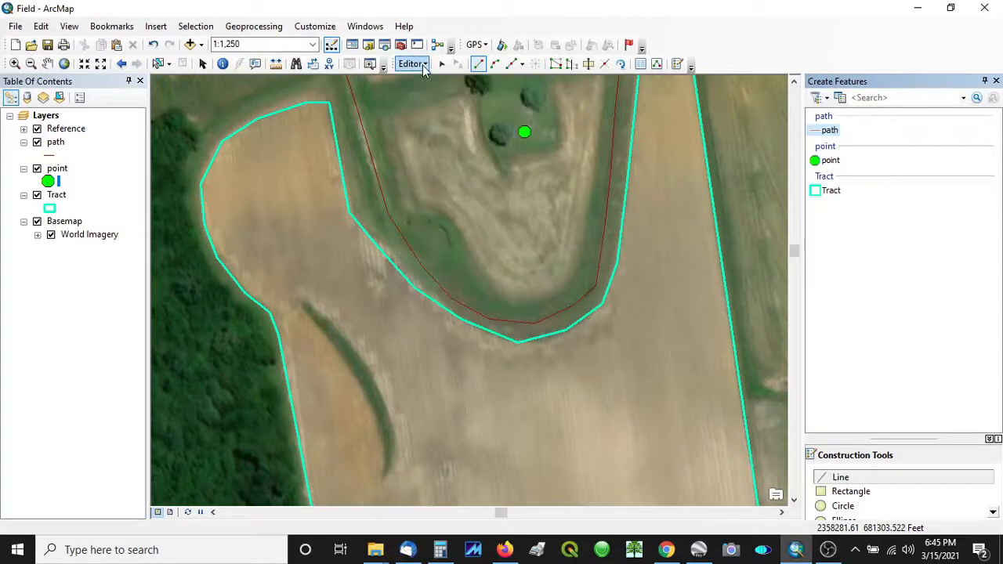
left_click(437, 282)
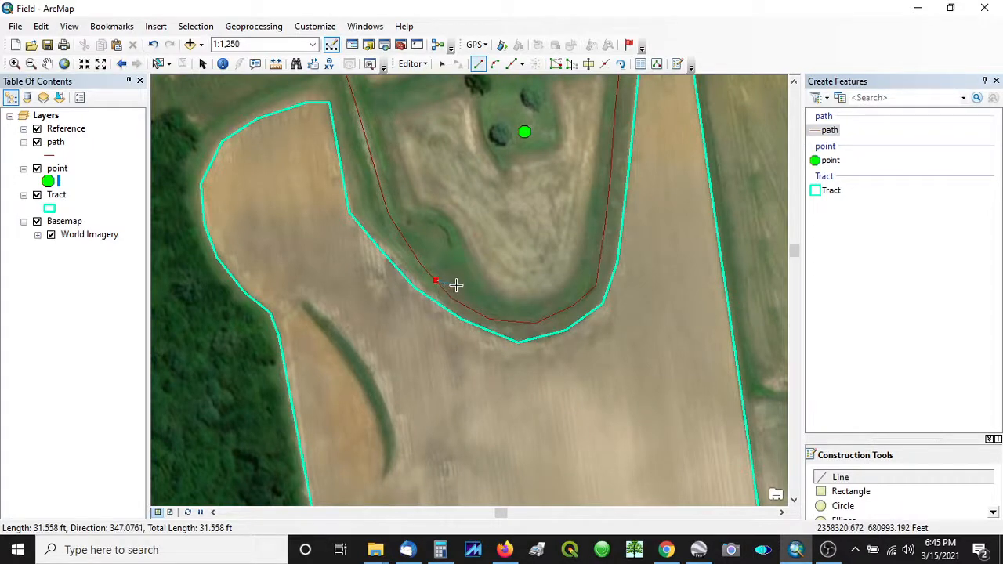
left_click(450, 278)
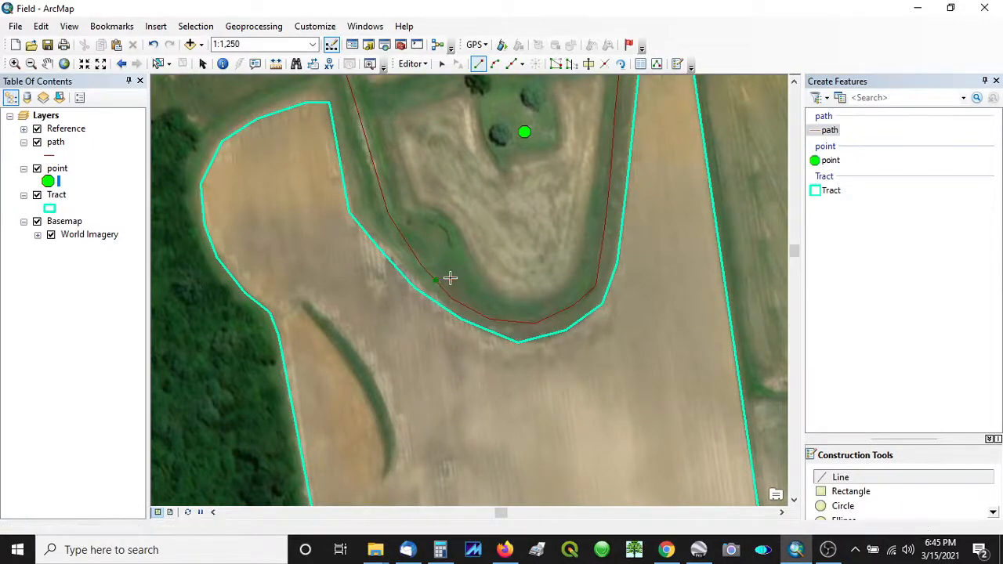
double_click(495, 273)
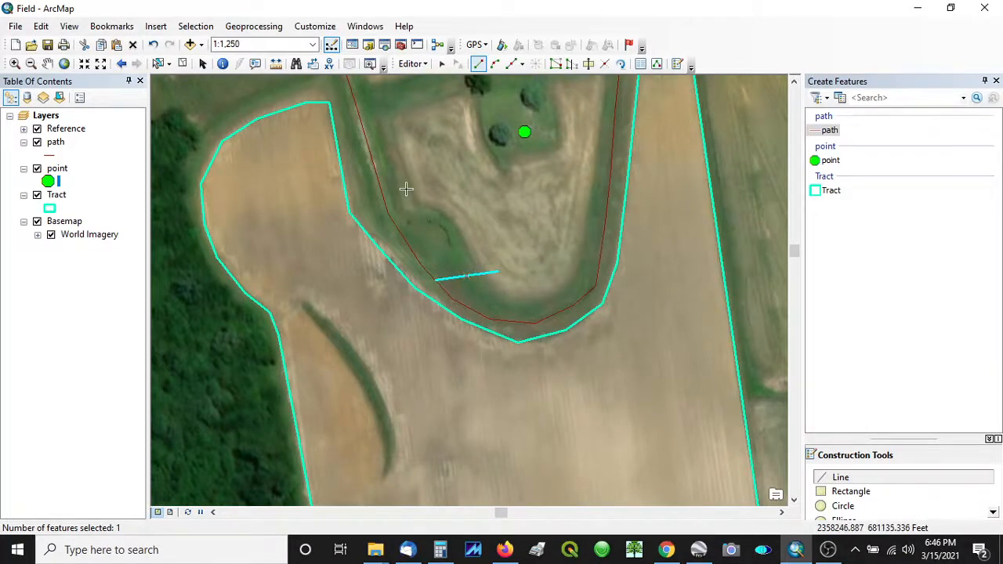
Step: Select the short stray path line by drawing a selection line across it, and cut it from the map
left_click(170, 66)
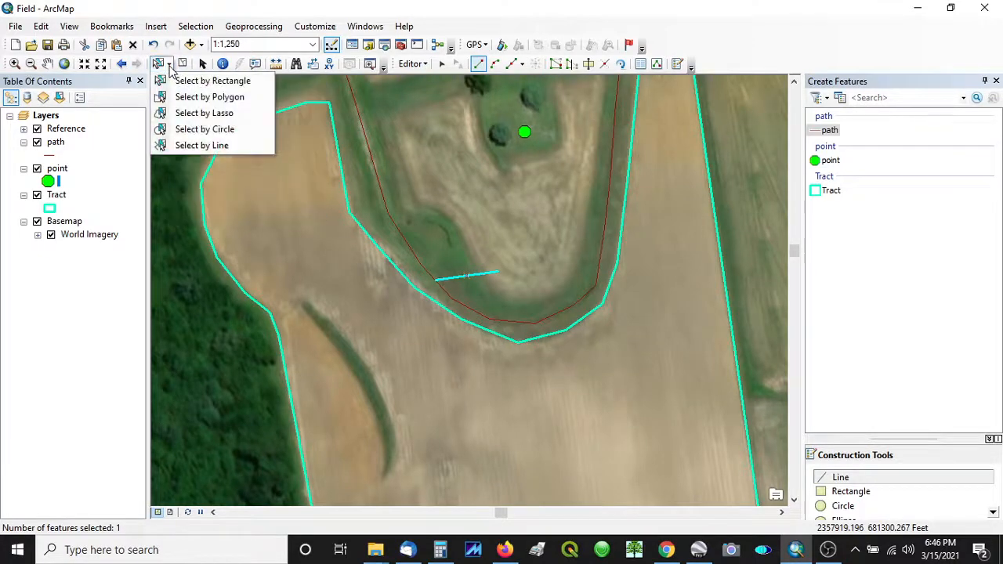
left_click(211, 145)
left_click(460, 258)
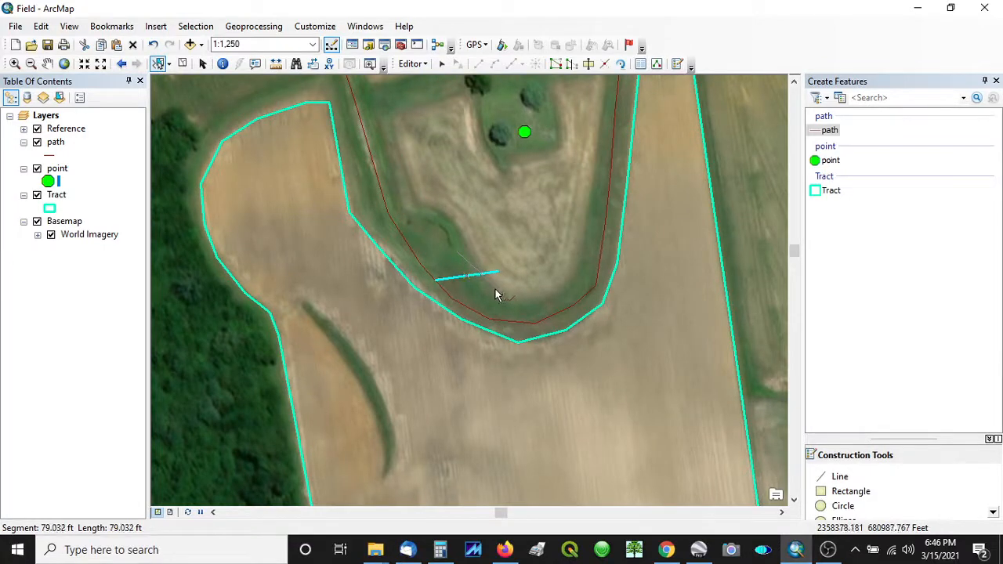
left_click(496, 290)
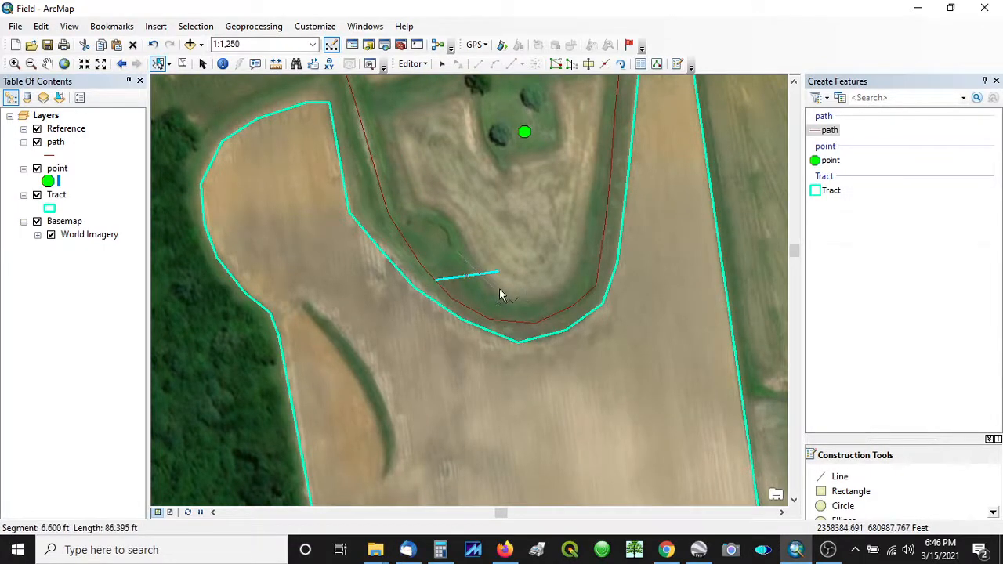
double_click(499, 289)
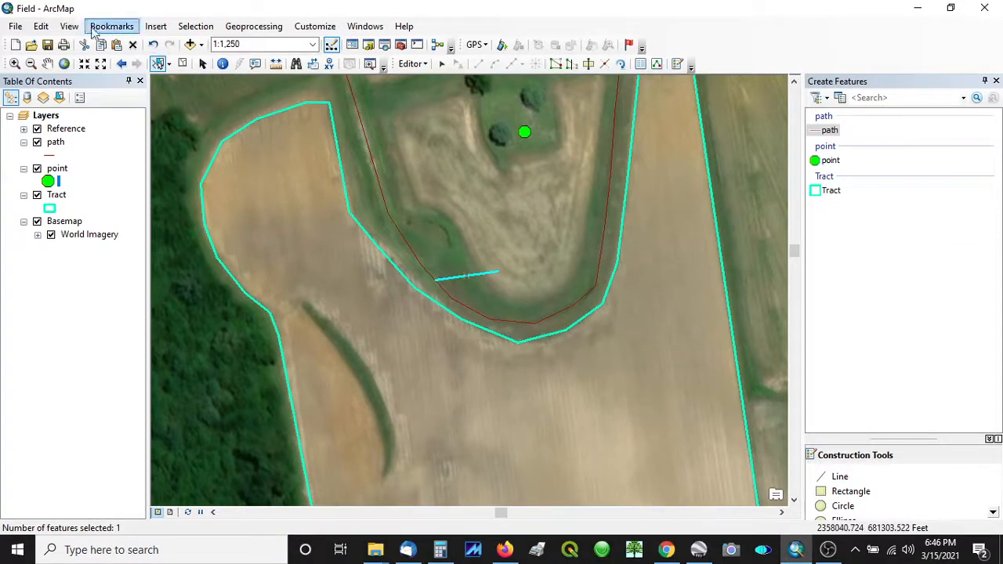
left_click(43, 28)
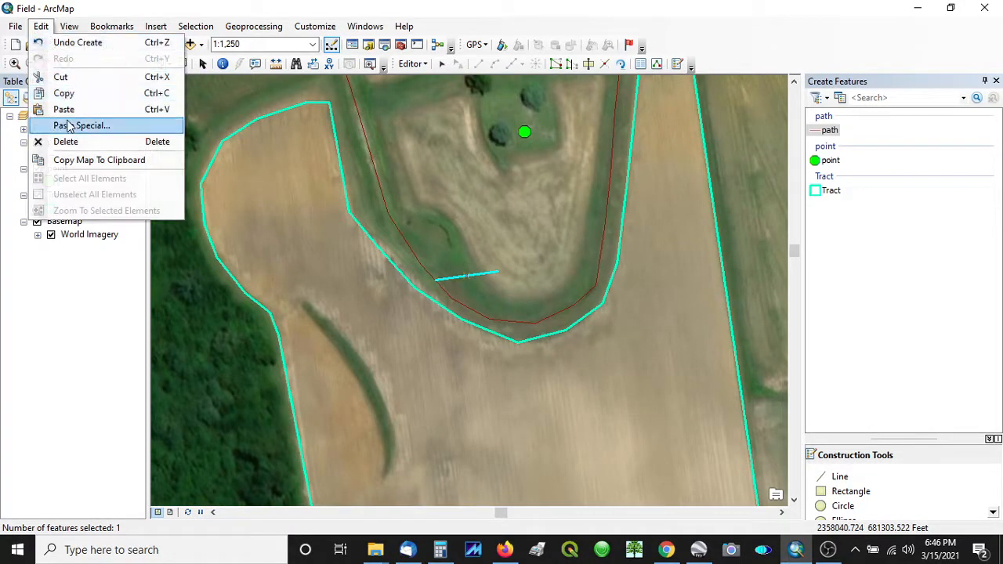
left_click(60, 78)
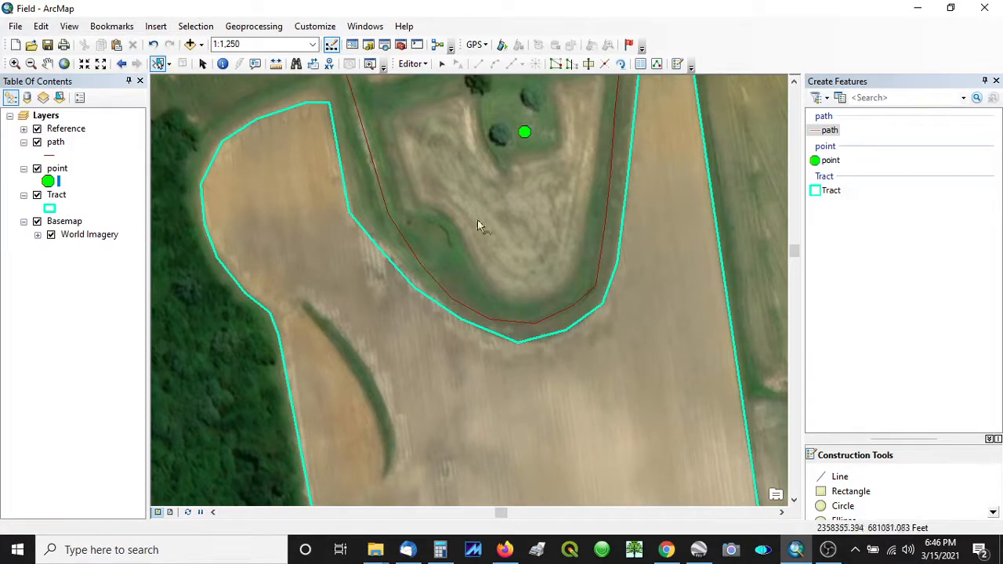
Step: Select the long path and add a vertex on its southwestern curve, pulled outward toward the tract boundary
left_click(829, 131)
left_click(556, 66)
left_click(557, 299)
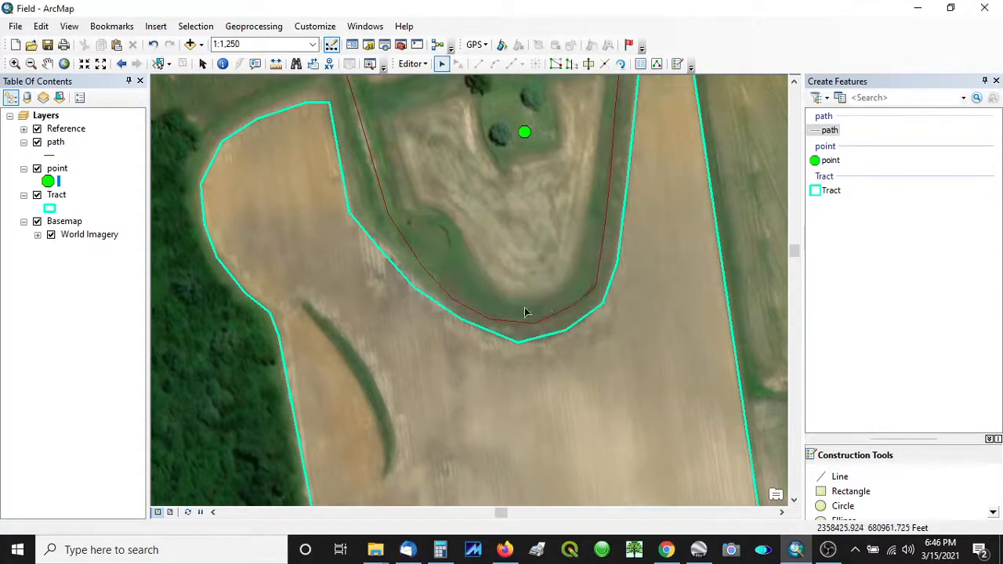
left_click(487, 325)
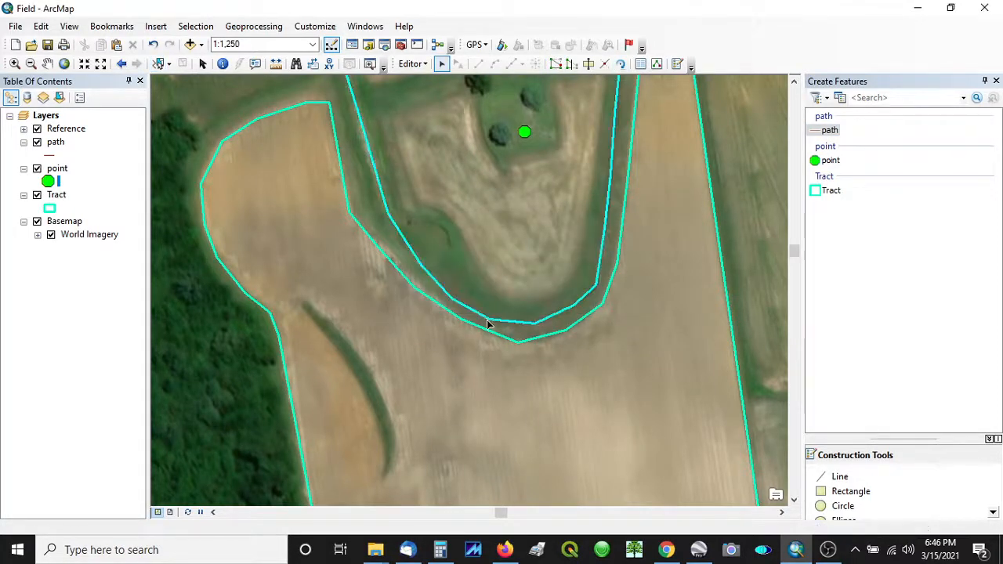
left_click(556, 66)
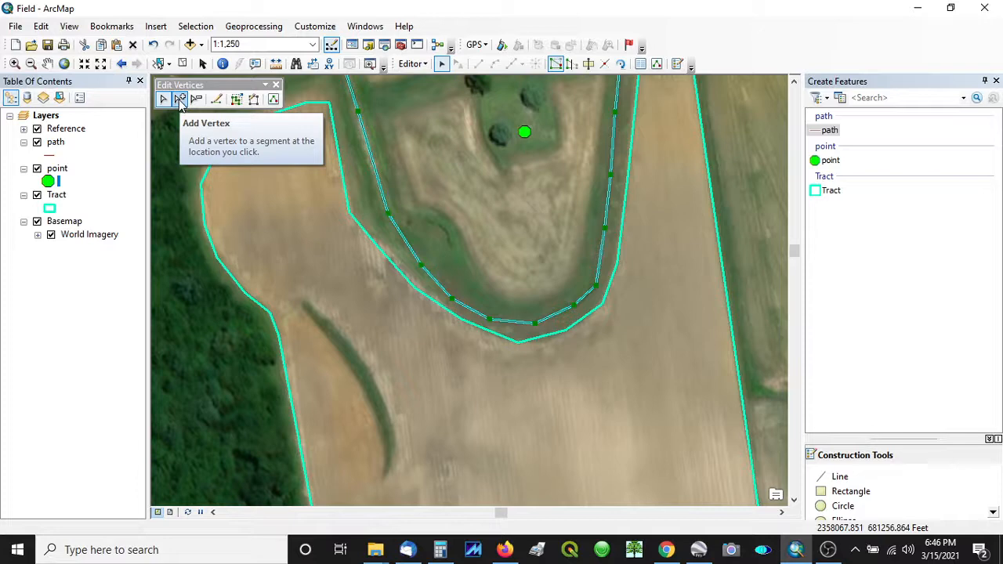
left_click(179, 102)
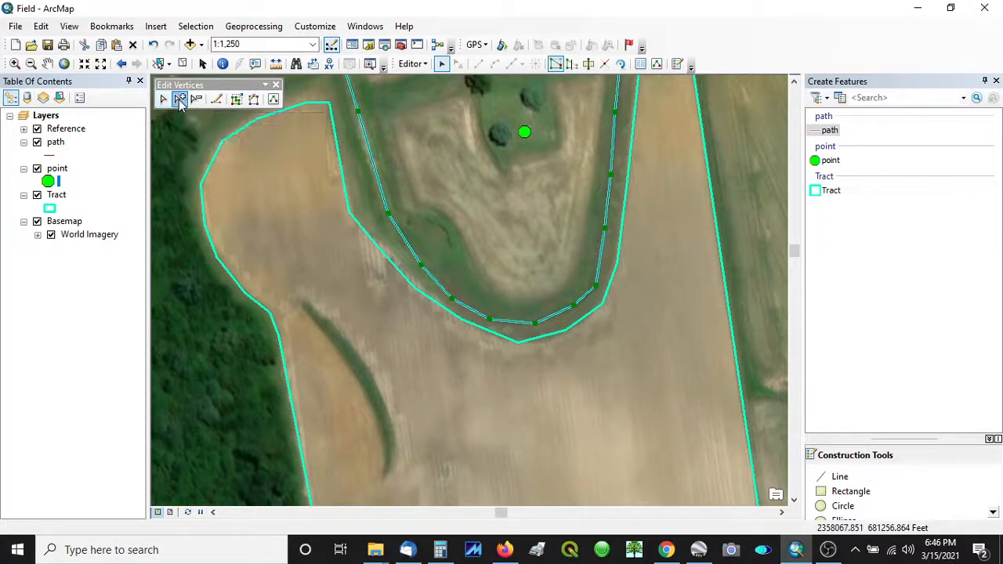
left_click(405, 241)
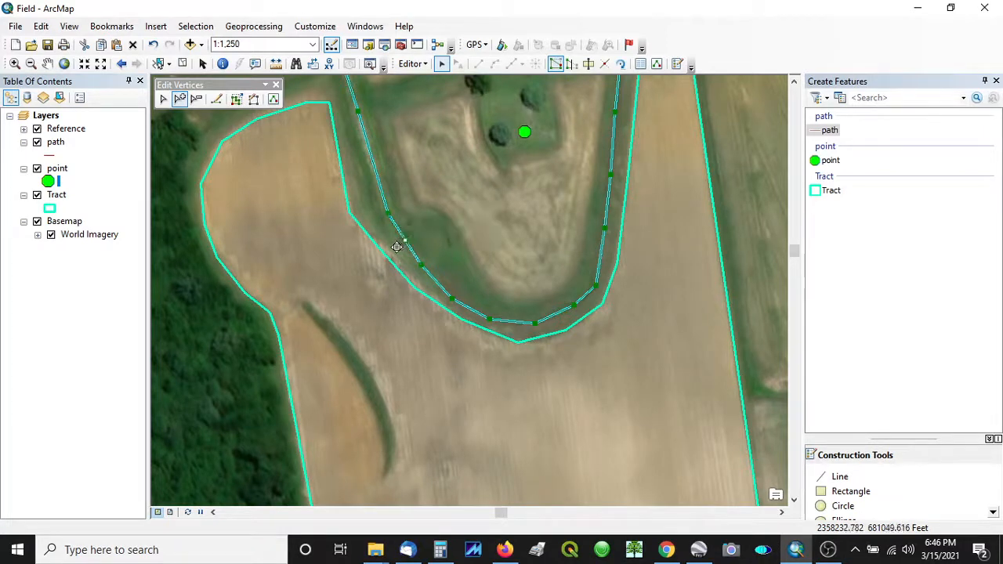
left_click_drag(396, 247, 397, 246)
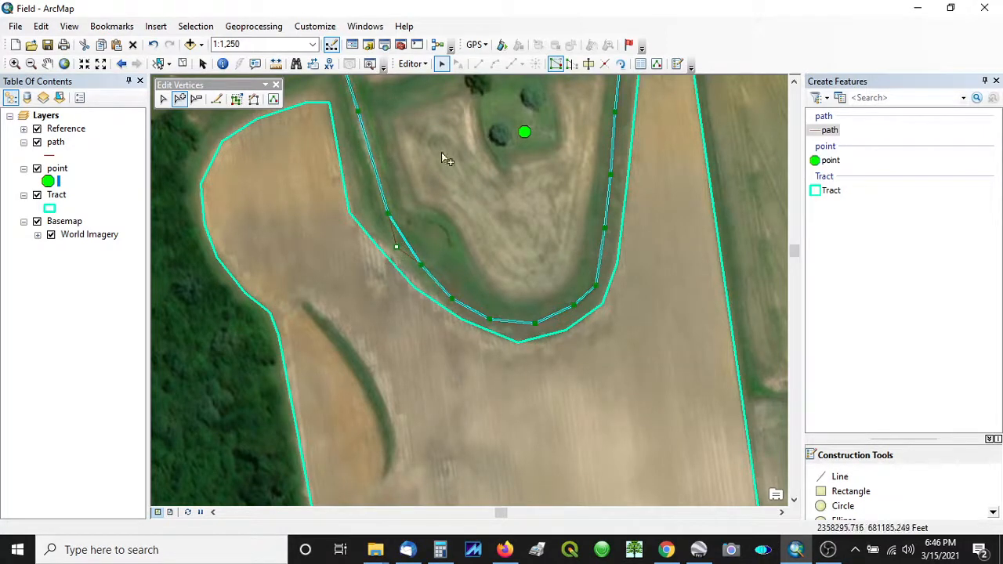
left_click(553, 66)
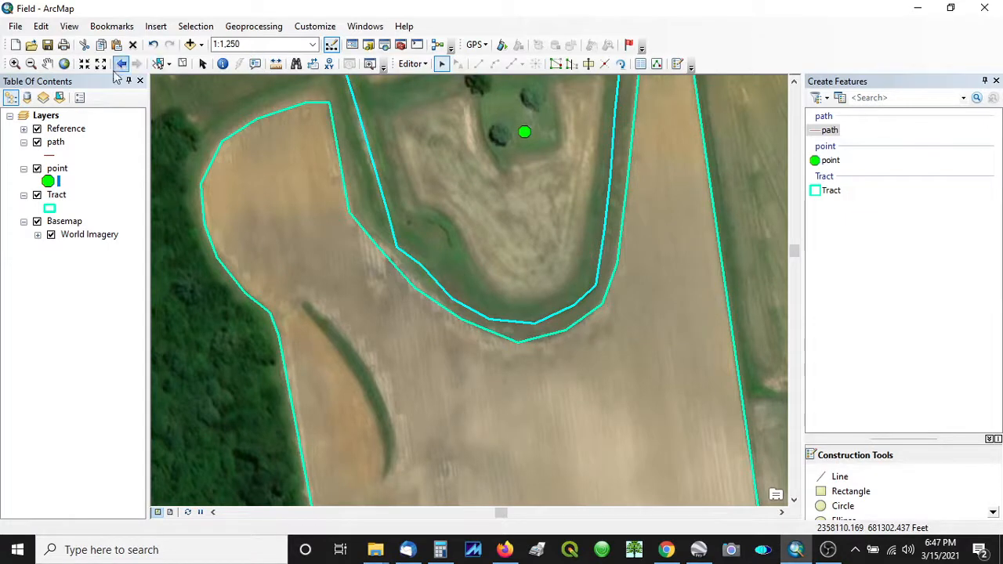
Step: Move the outlying vertex on the path's southwestern curve slightly east to smooth the line
left_click(556, 65)
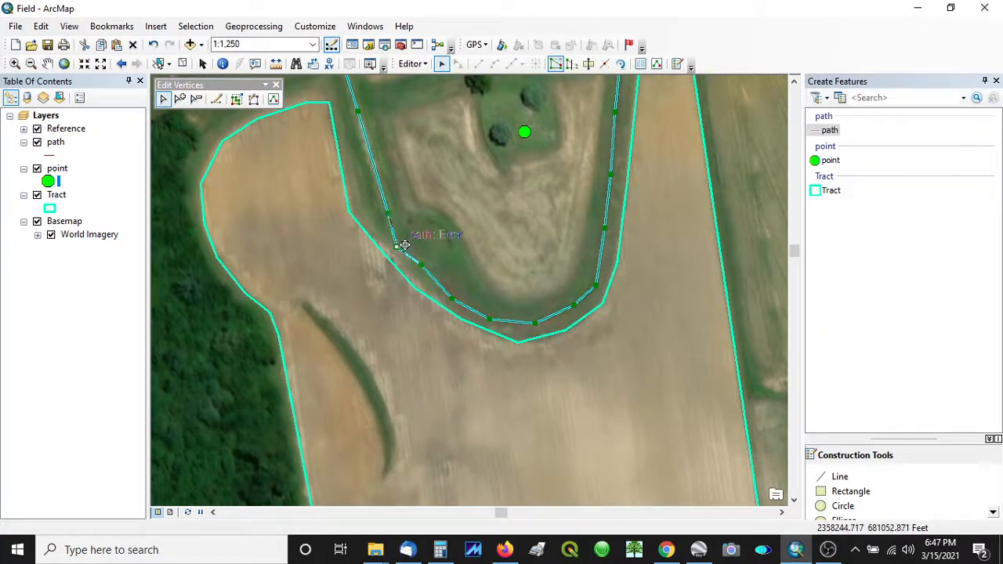
left_click_drag(396, 246, 407, 244)
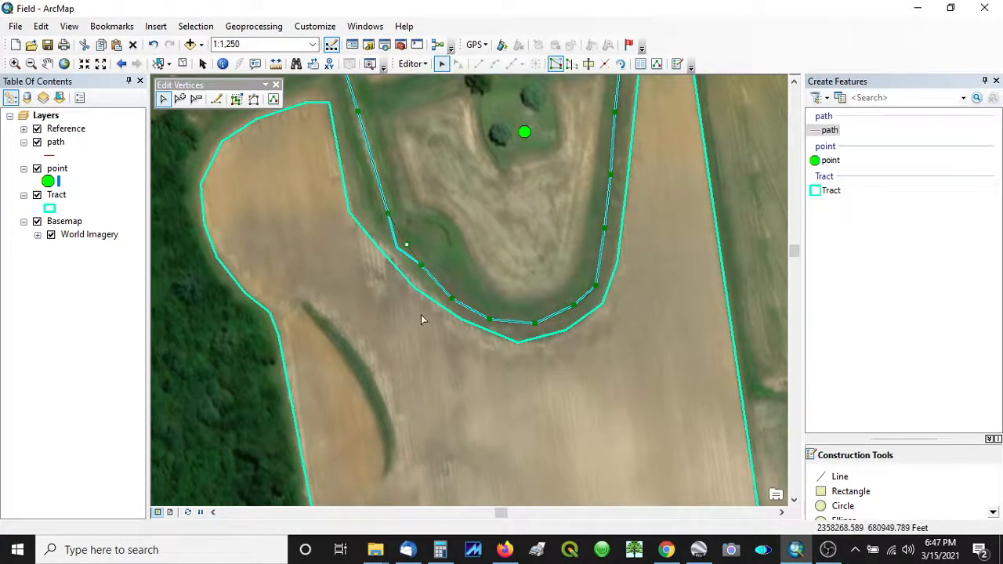
left_click(556, 64)
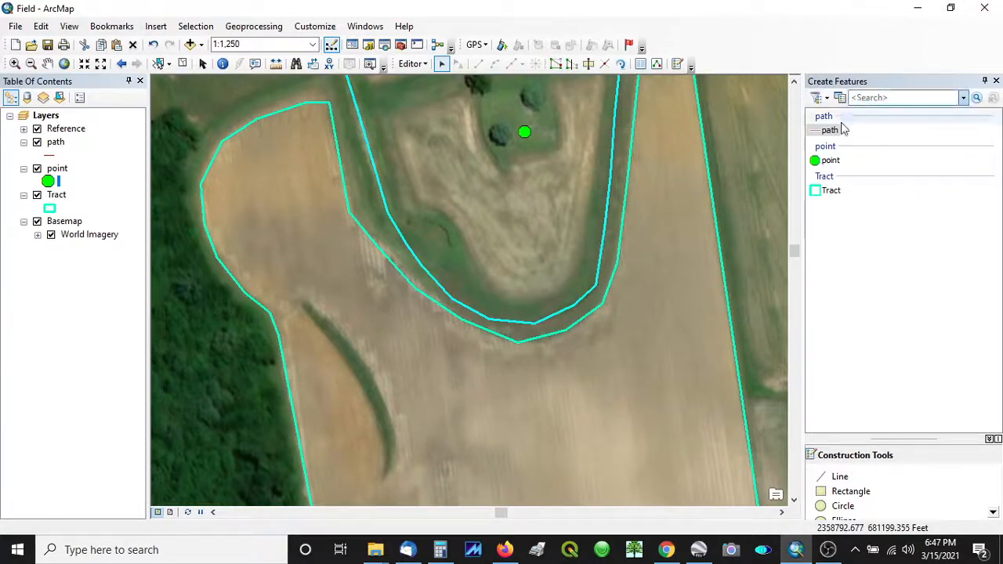
Step: Stop editing with the path edits saved, then save the map document and minimize its window
left_click(413, 65)
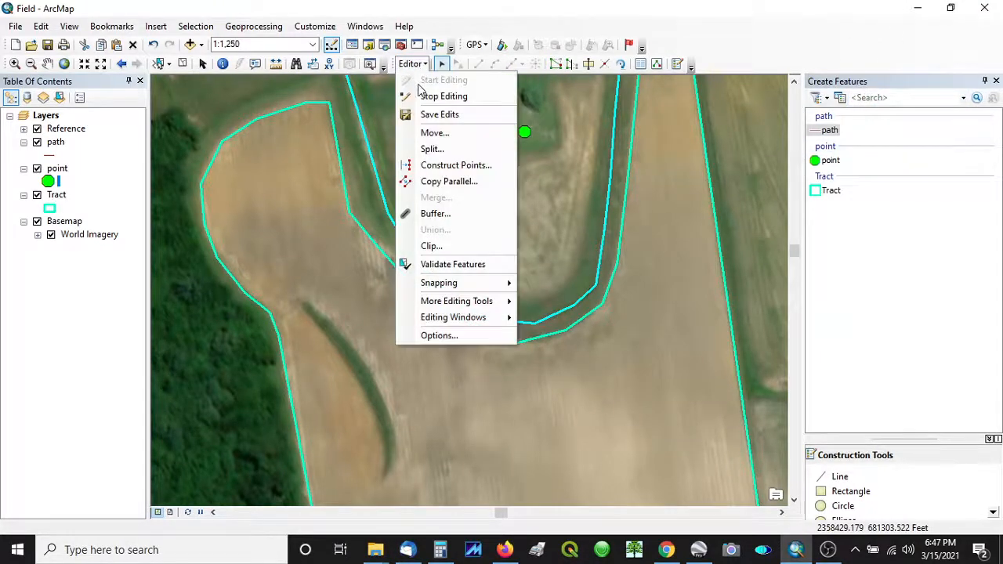
left_click(423, 96)
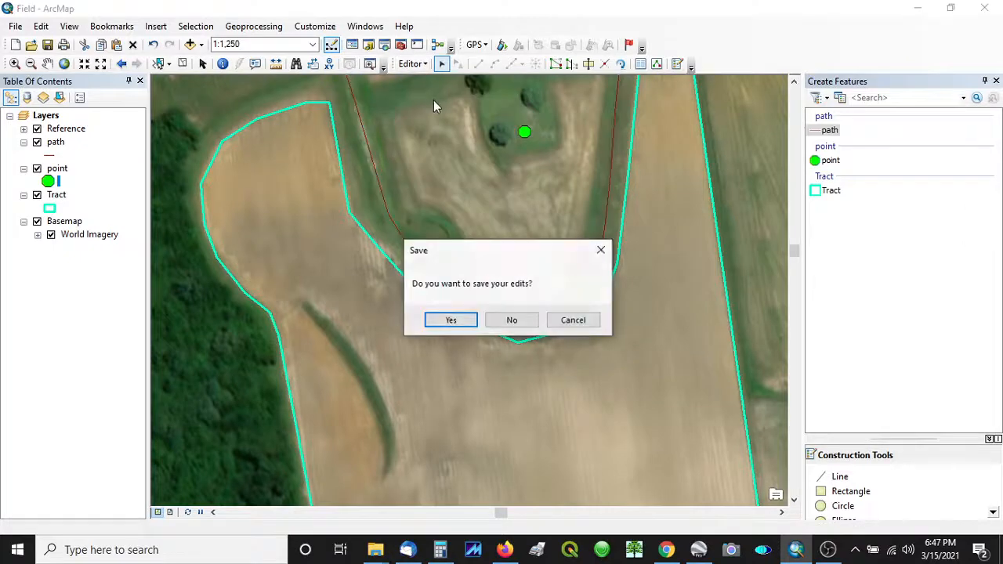
left_click(452, 322)
left_click(11, 28)
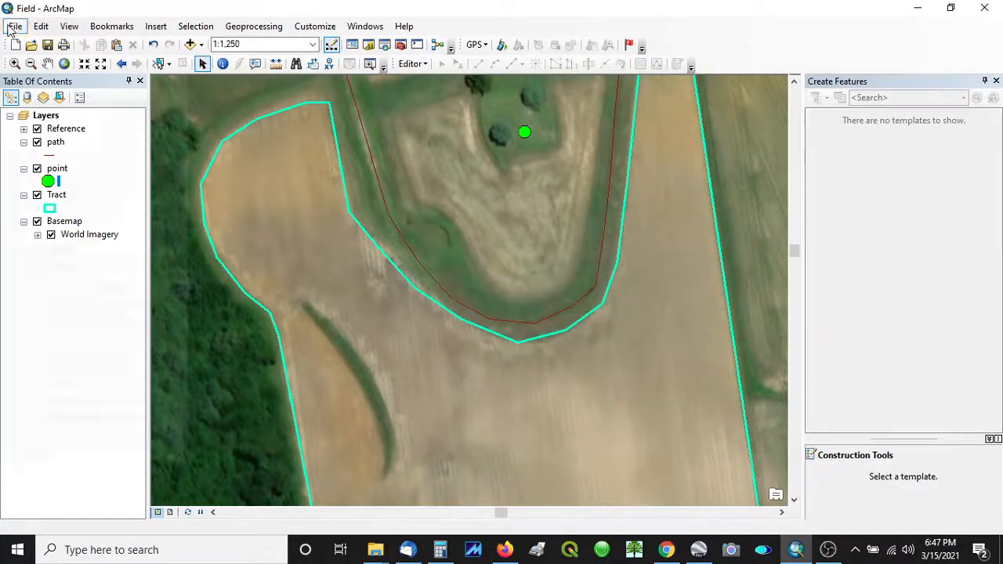
left_click(40, 75)
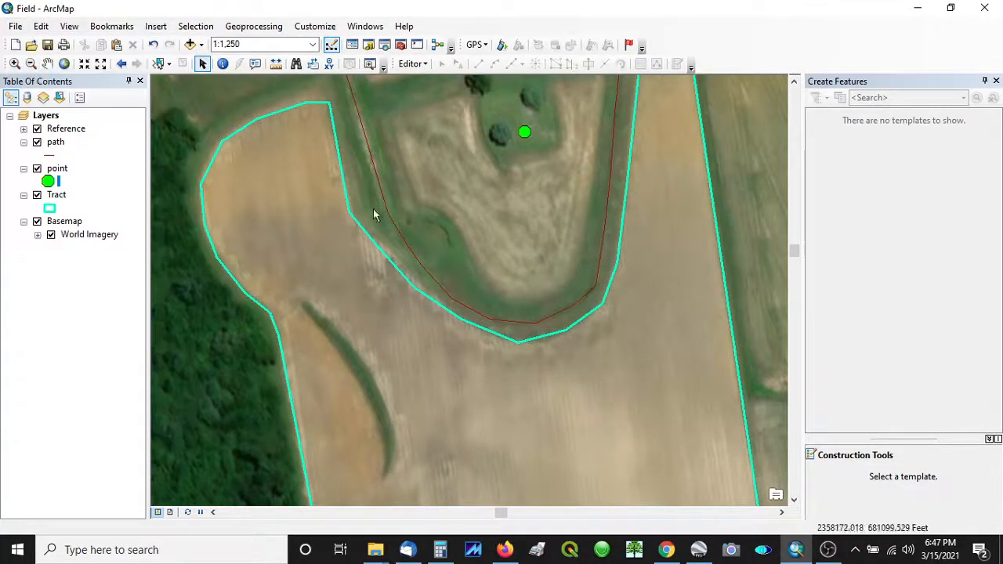
left_click(917, 8)
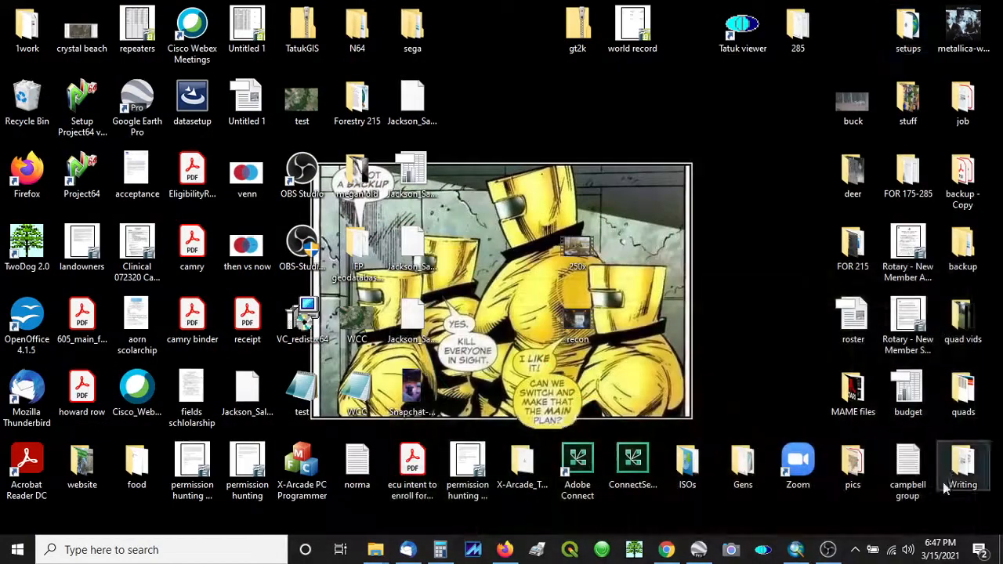